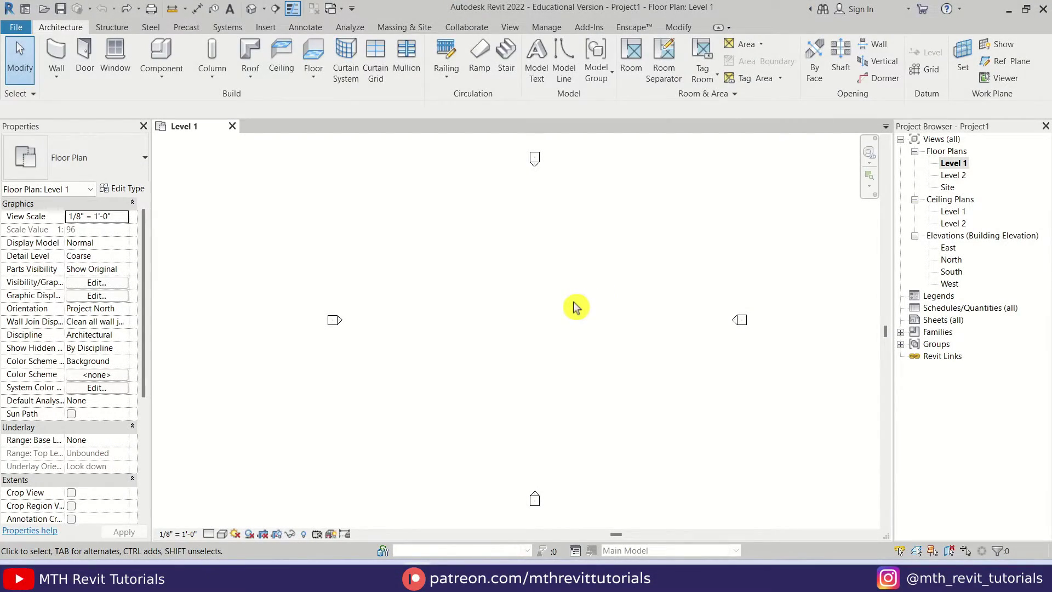
# In the South elevation, add a level 10' above Level 2, aligned with the ends of the existing levels
pyautogui.doubleClick(952, 272)
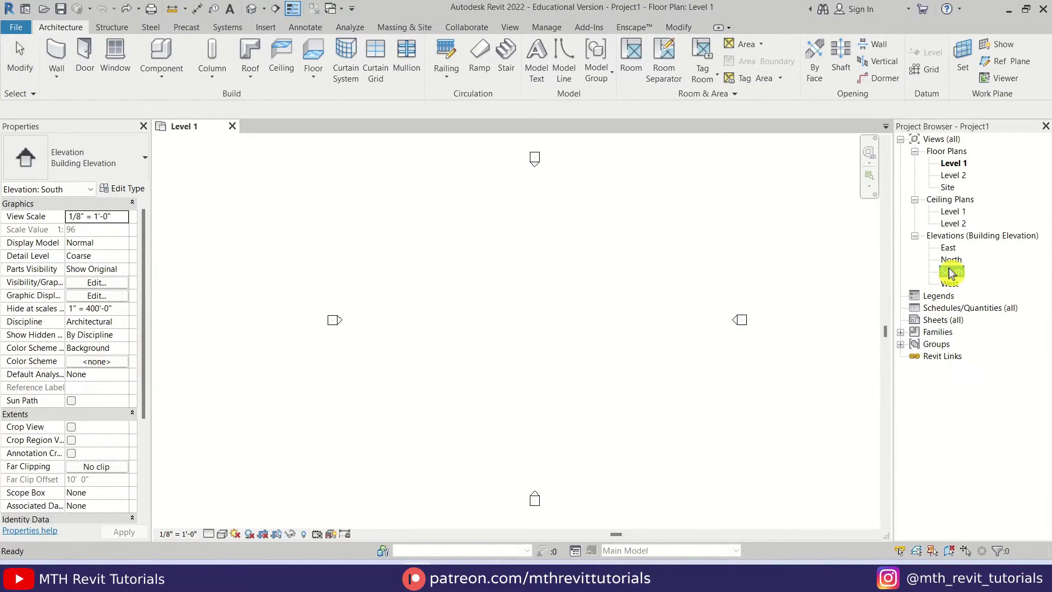
pyautogui.moveTo(427, 268); pyautogui.dragTo(442, 367, button='middle')
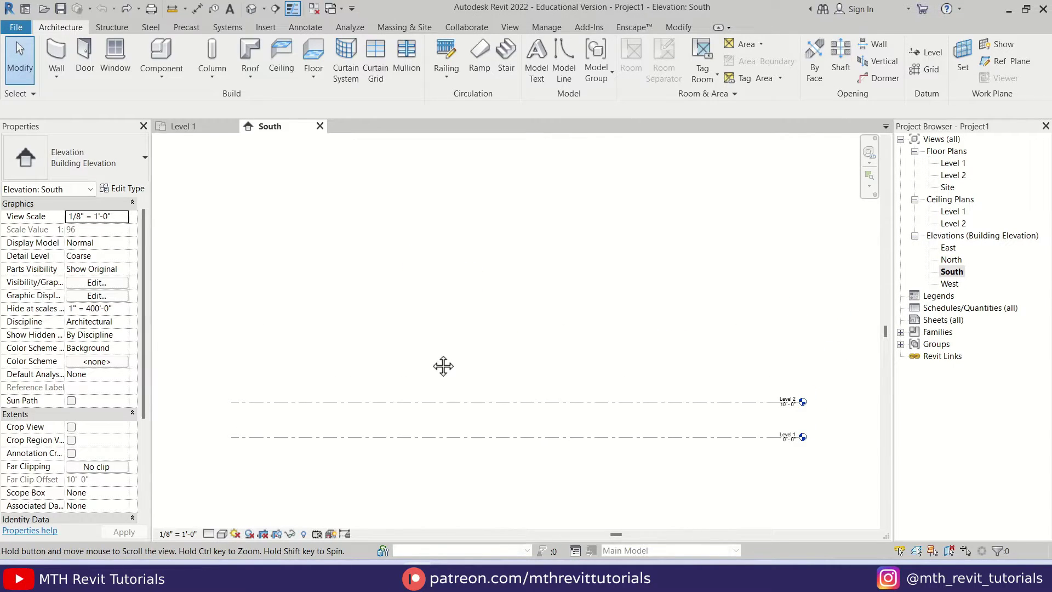
pyautogui.click(425, 403)
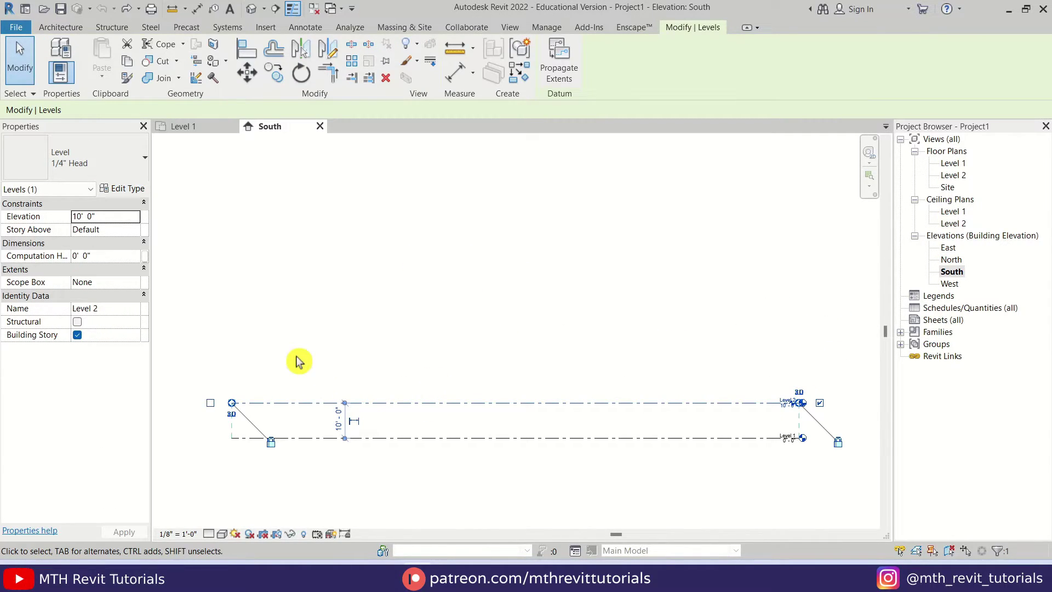
pyautogui.press('c')
pyautogui.press('s')
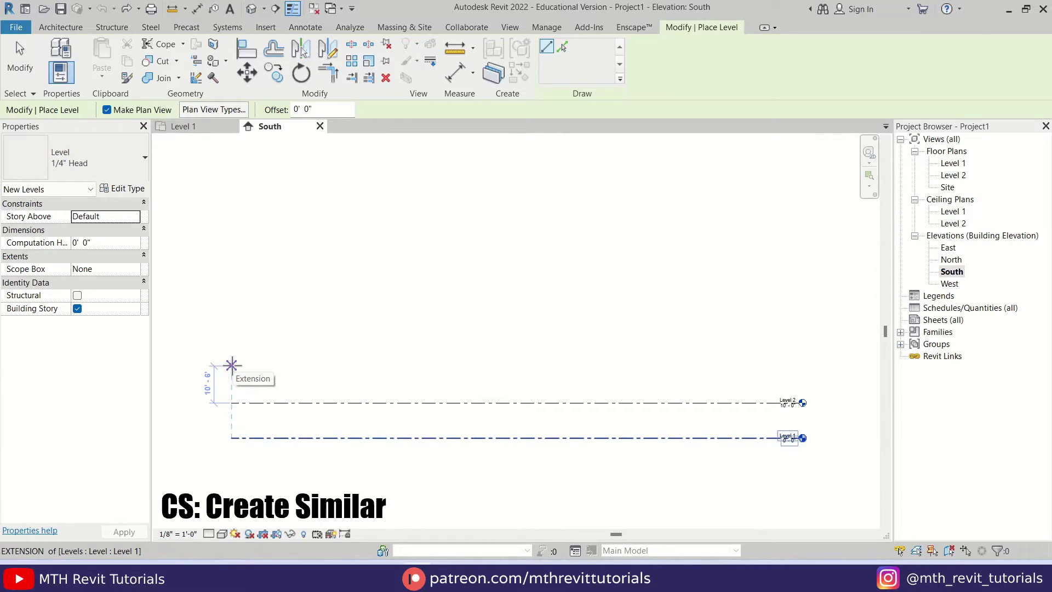
pyautogui.scroll(2, 231, 365)
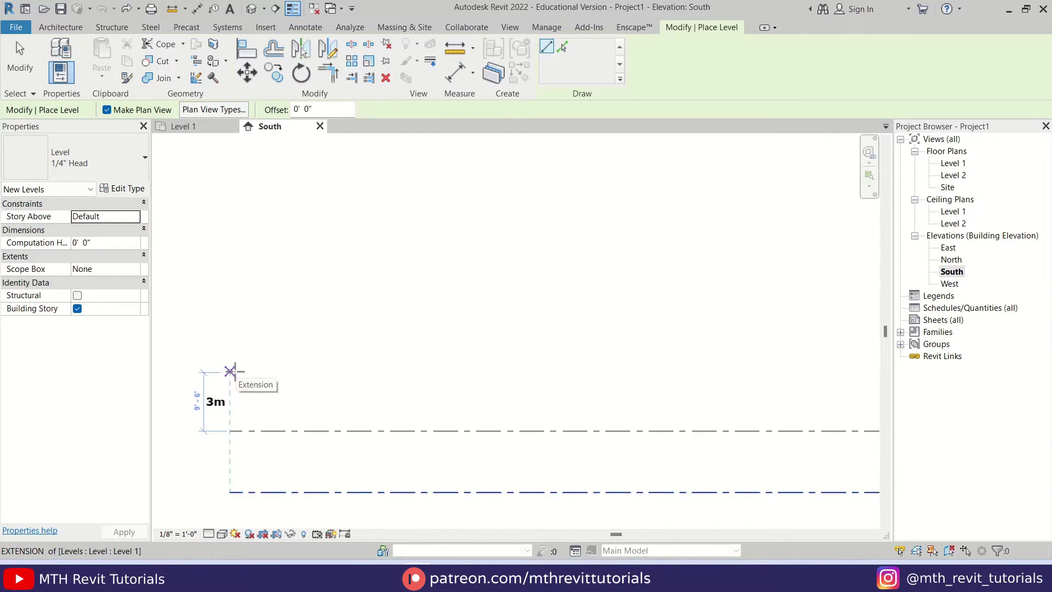
pyautogui.click(232, 369)
pyautogui.scroll(-2, 254, 378)
pyautogui.click(680, 366)
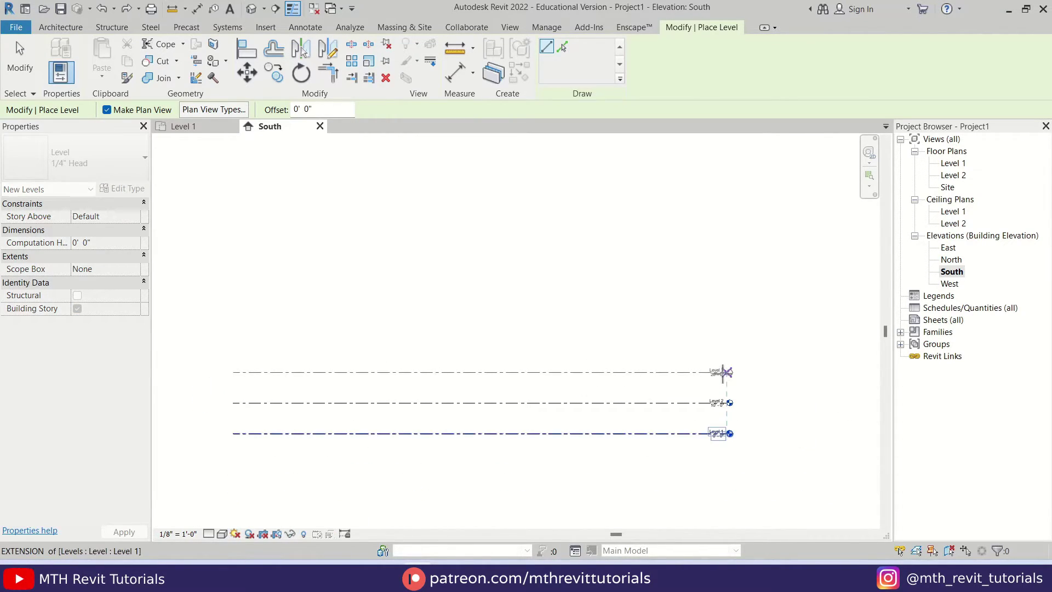
# Add a fourth level 10' above Level 3, aligned with the levels below
pyautogui.scroll(3, 220, 356)
pyautogui.click(245, 347)
pyautogui.scroll(-2, 245, 345)
pyautogui.scroll(-1, 658, 329)
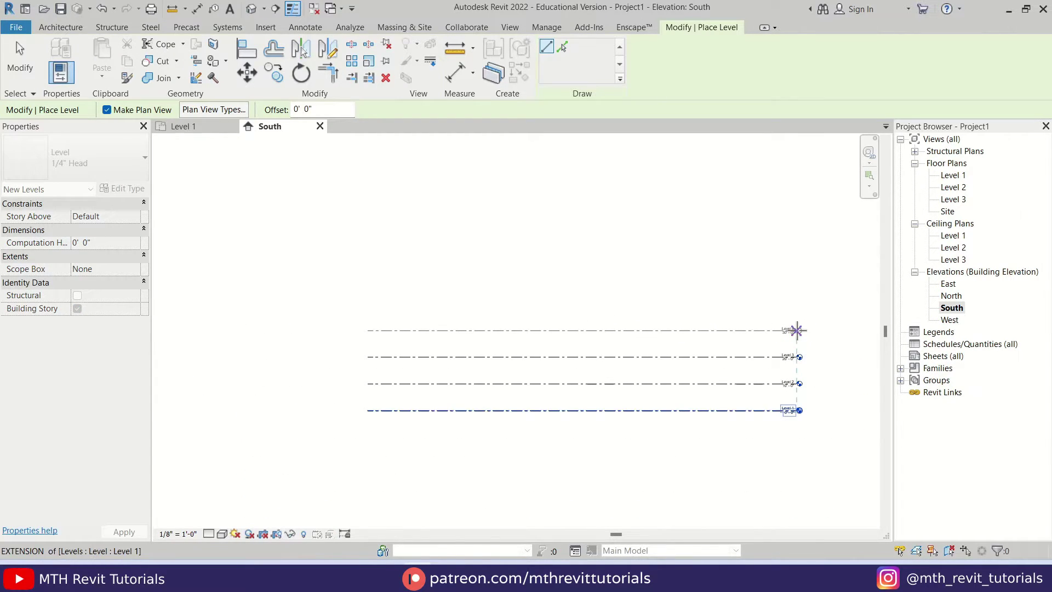
pyautogui.click(794, 329)
pyautogui.scroll(2, 707, 334)
pyautogui.press('Escape')
pyautogui.press('Escape')
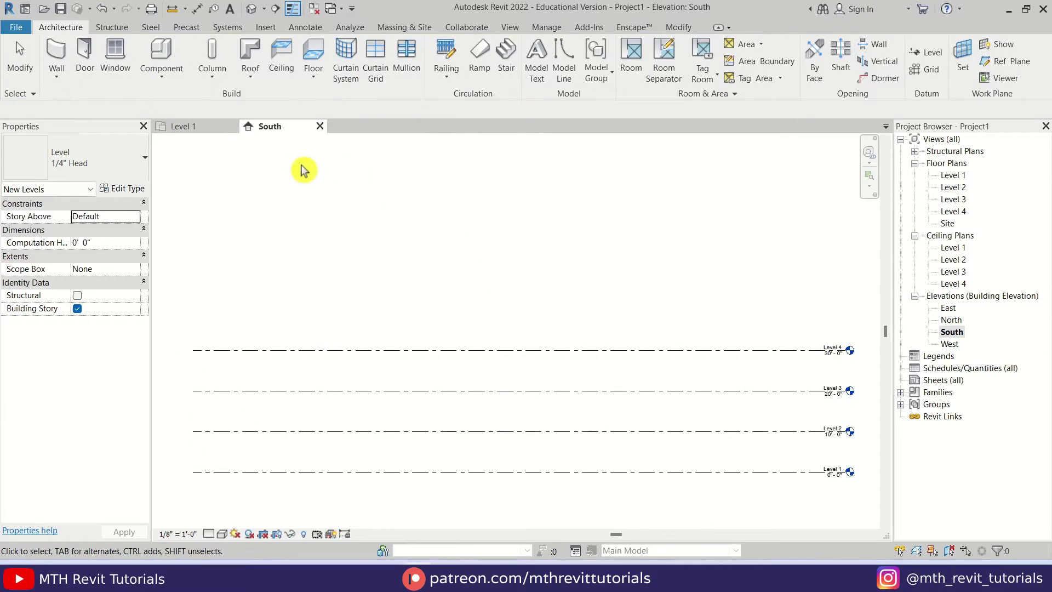
# Return to the Level 1 floor plan and create an in-place mass named Mass 1
pyautogui.click(201, 130)
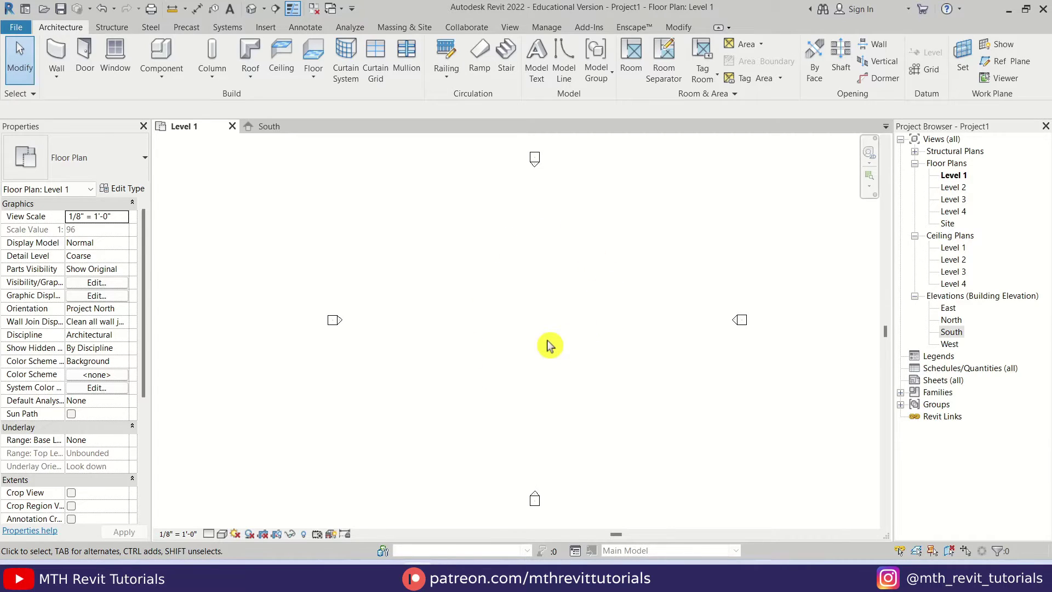
pyautogui.click(416, 28)
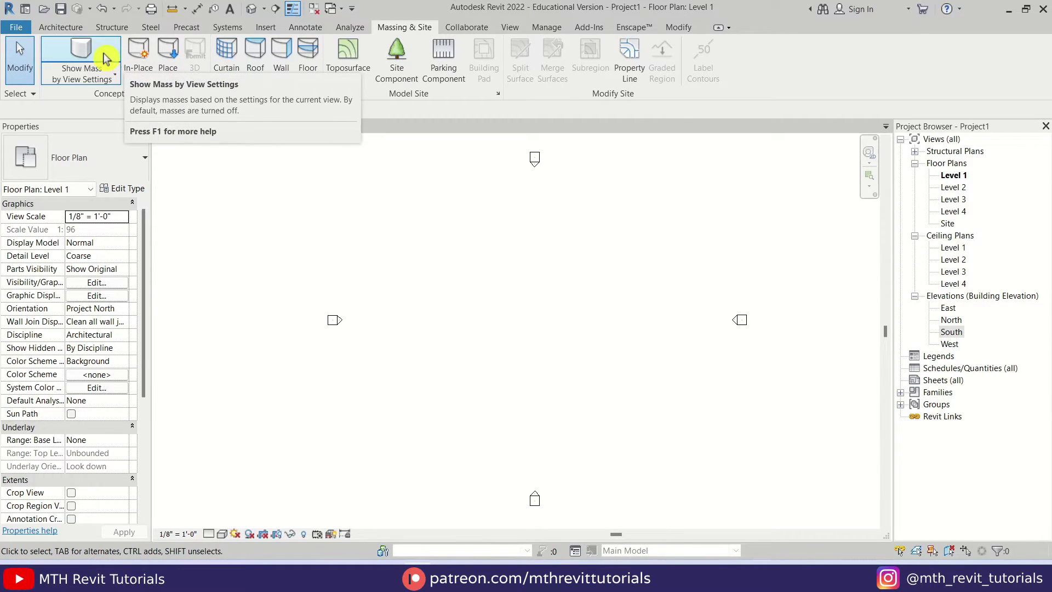
pyautogui.click(140, 55)
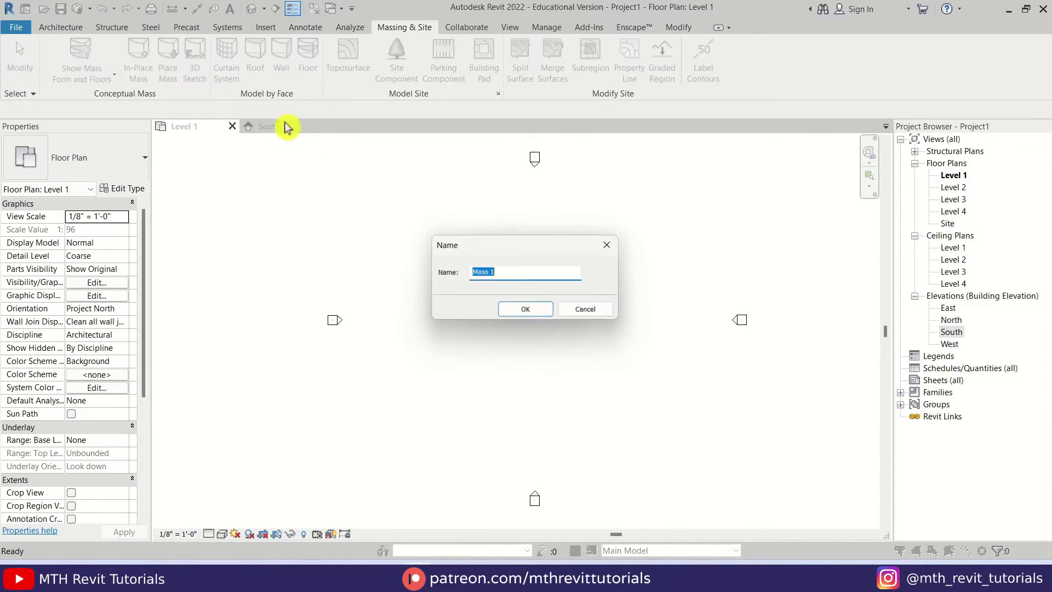
pyautogui.click(543, 311)
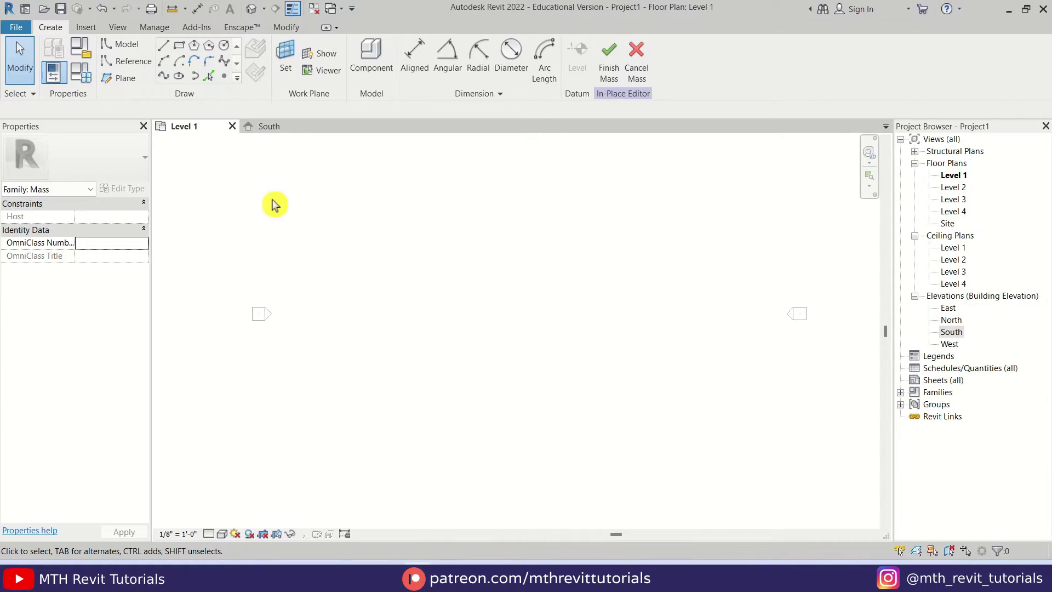
# Draw a horizontal reference plane in the middle of the plan and an aligned second one 11' above it
pyautogui.click(126, 79)
pyautogui.click(459, 327)
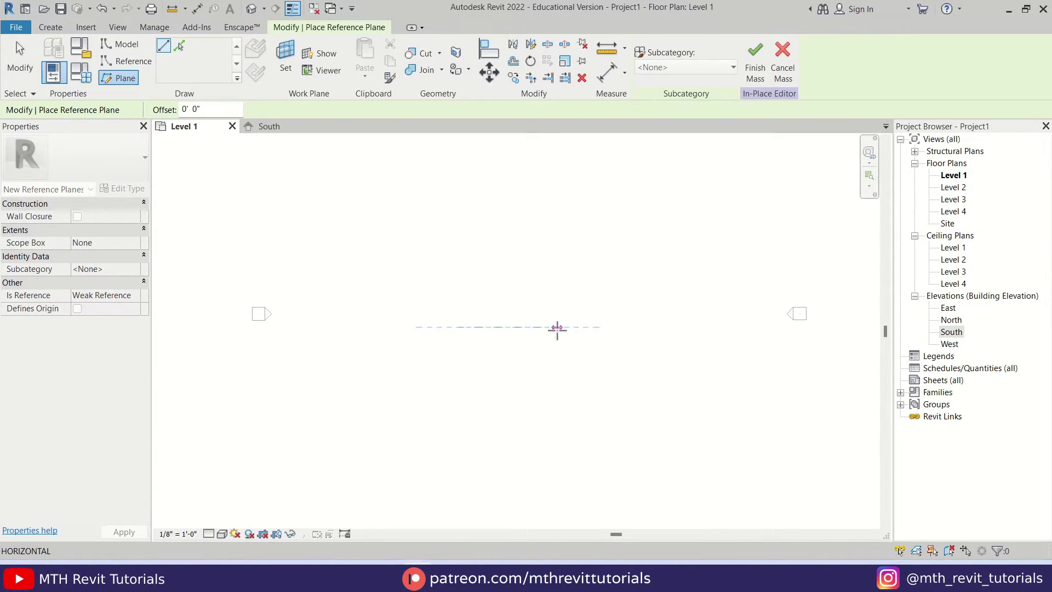
pyautogui.click(572, 327)
pyautogui.scroll(2, 460, 304)
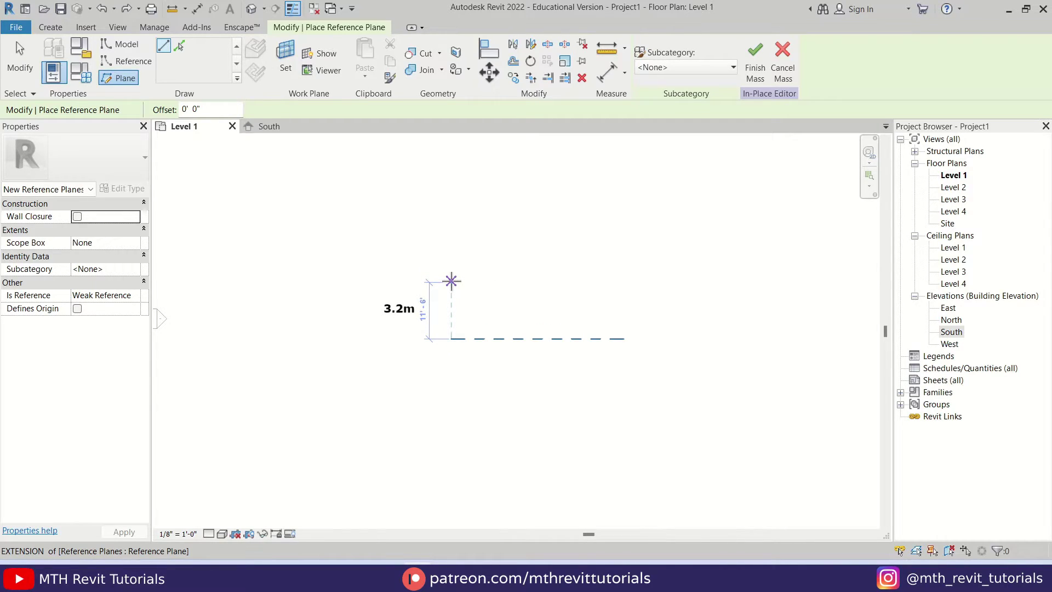
pyautogui.click(451, 285)
pyautogui.click(624, 285)
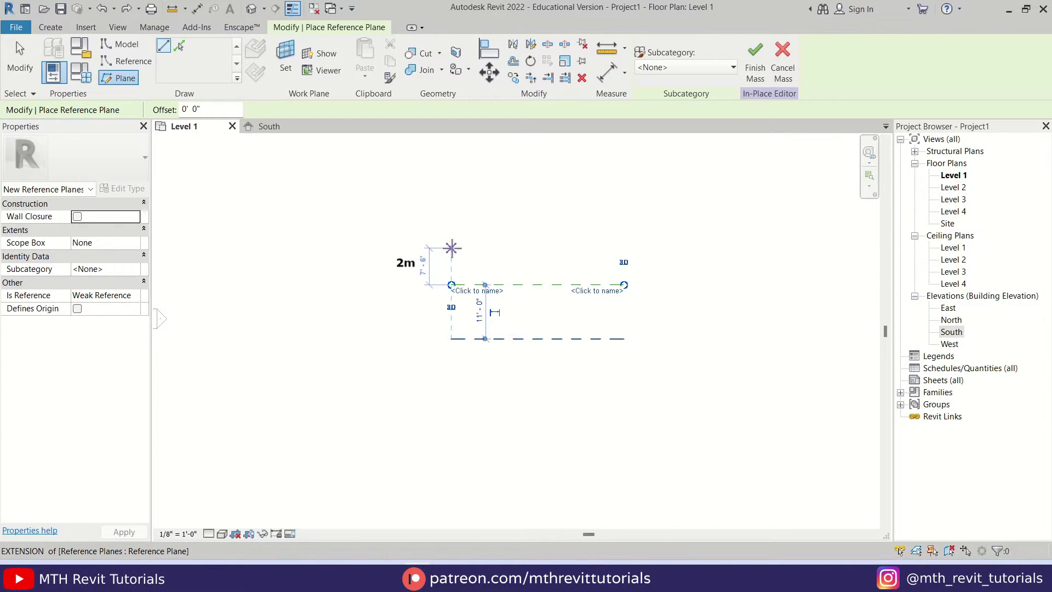
# Draw two more aligned horizontal reference planes above these, each spaced 6' from the previous one
pyautogui.click(451, 255)
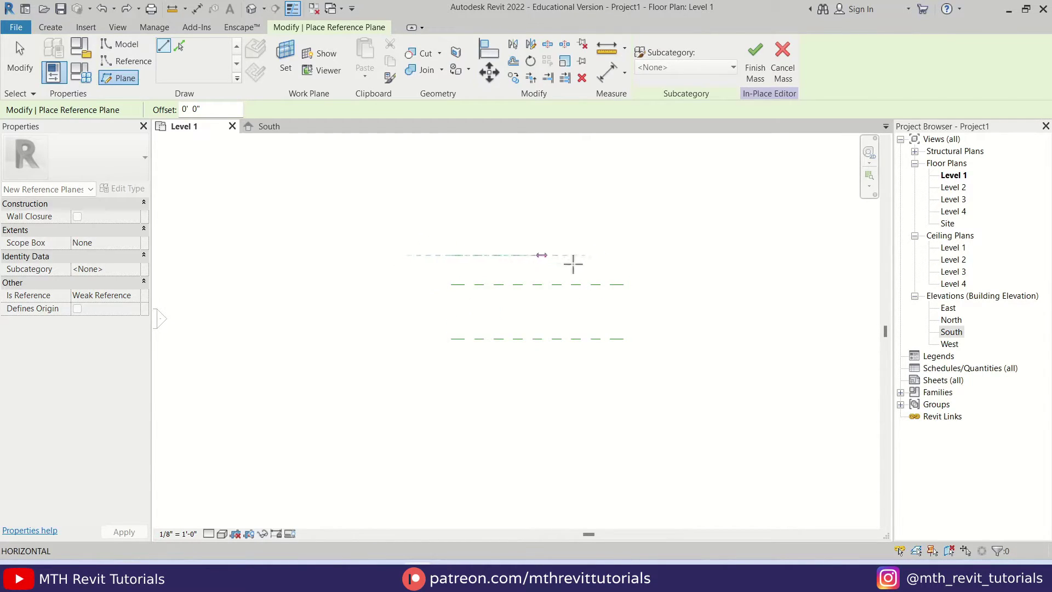
pyautogui.click(624, 255)
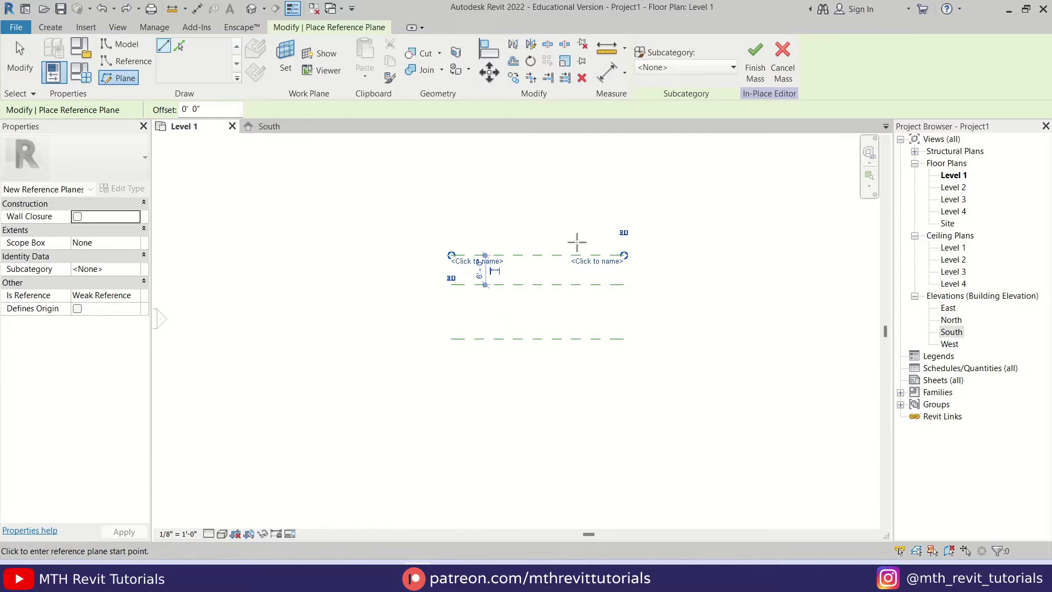
pyautogui.click(451, 225)
pyautogui.click(624, 226)
pyautogui.press('Escape')
pyautogui.press('Escape')
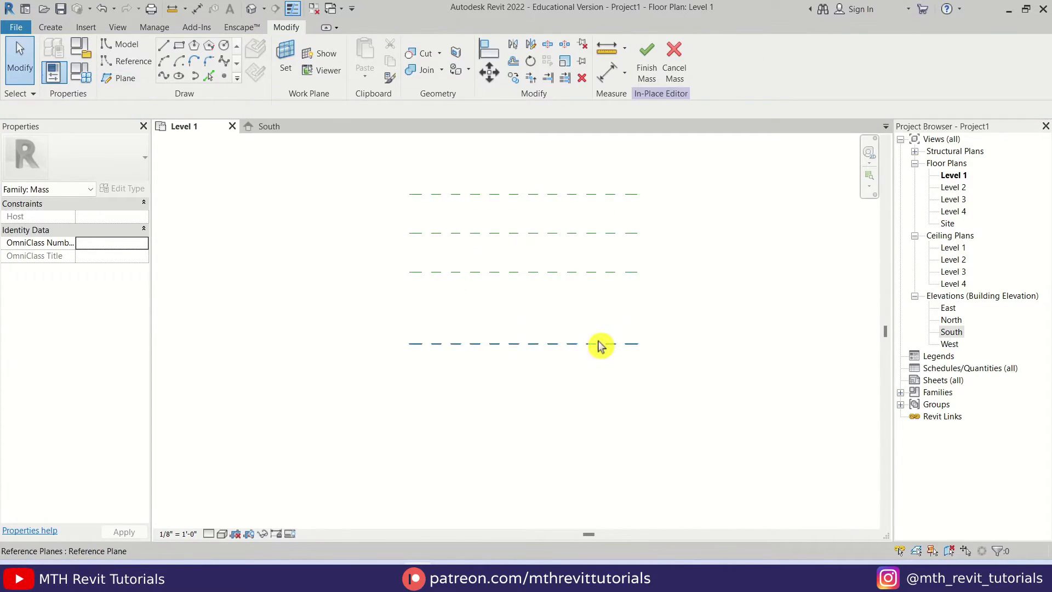
# Name the lowest reference plane 1
pyautogui.click(600, 339)
pyautogui.scroll(3, 599, 340)
pyautogui.click(608, 348)
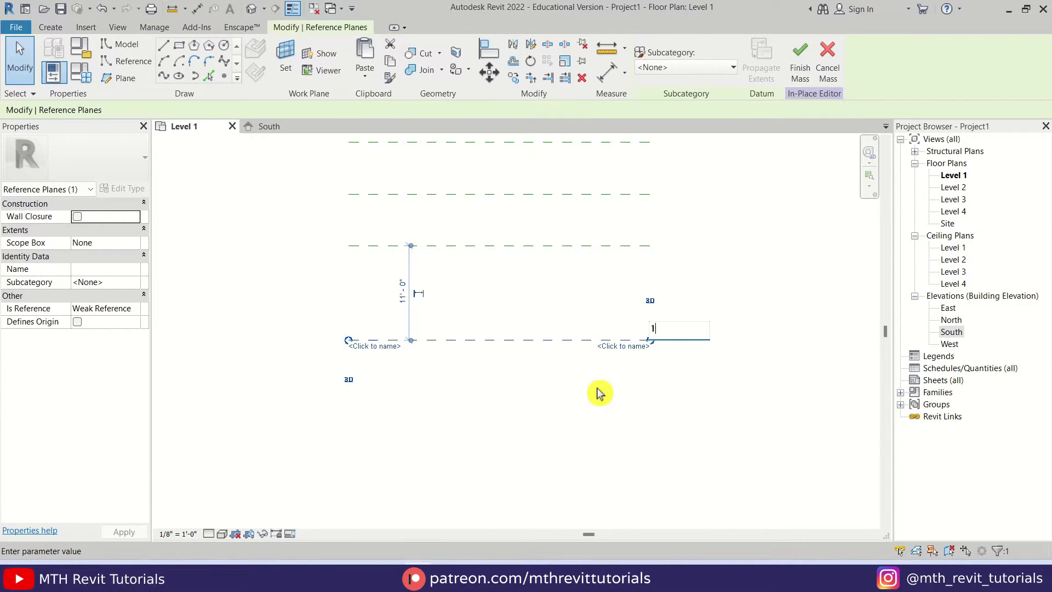
pyautogui.write('1')
pyautogui.press('Return')
# Name the second and third reference planes from the bottom 2 and 3
pyautogui.click(605, 246)
pyautogui.click(624, 252)
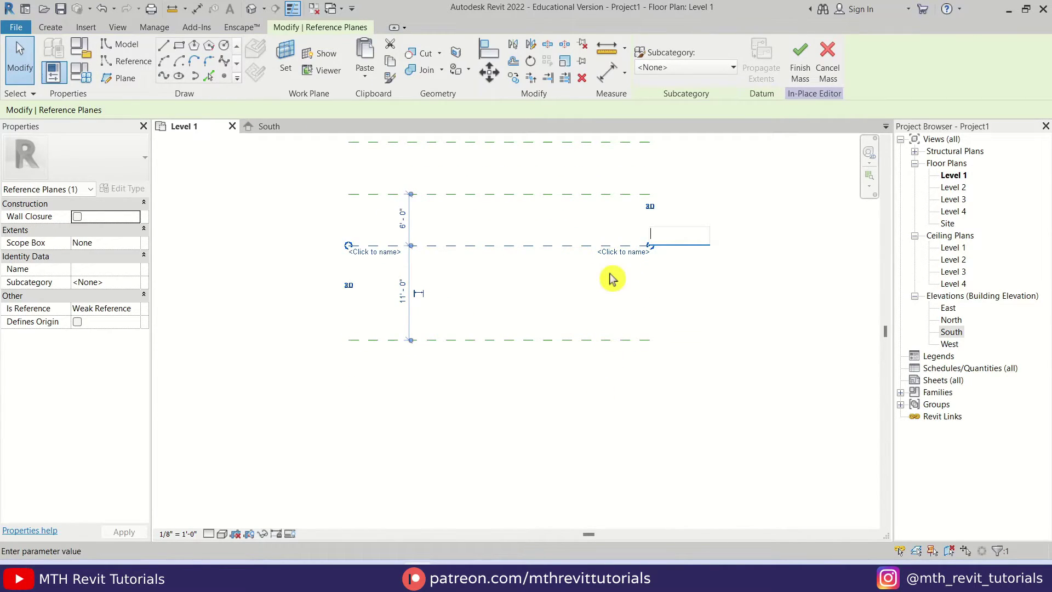
pyautogui.press('Escape')
pyautogui.click(570, 194)
pyautogui.click(620, 200)
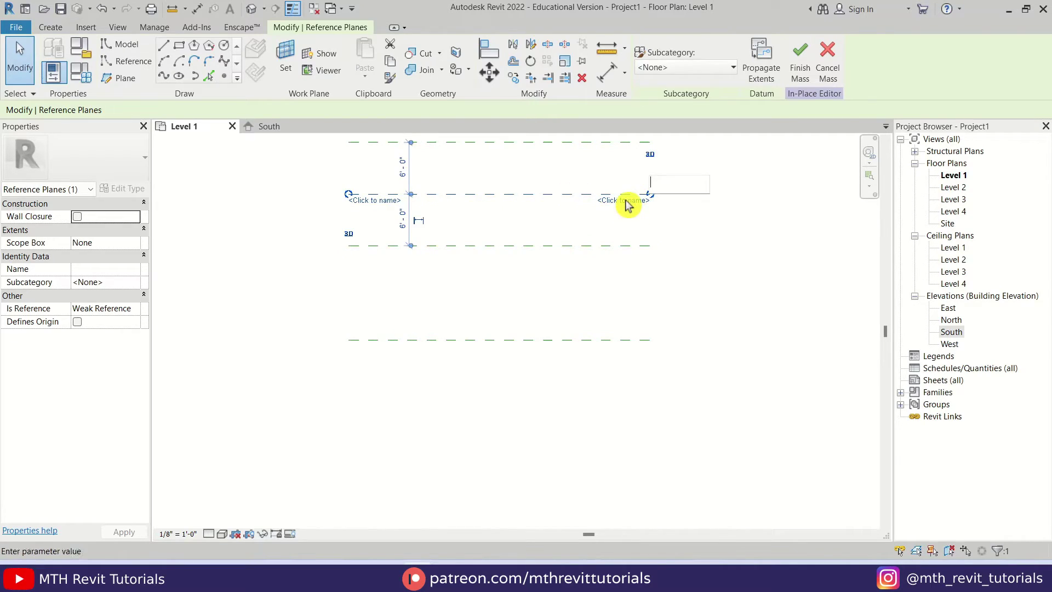
pyautogui.moveTo(616, 270); pyautogui.dragTo(632, 331, button='middle')
# Name the uppermost reference plane 4
pyautogui.click(594, 203)
pyautogui.click(650, 210)
pyautogui.write('4')
pyautogui.press('Return')
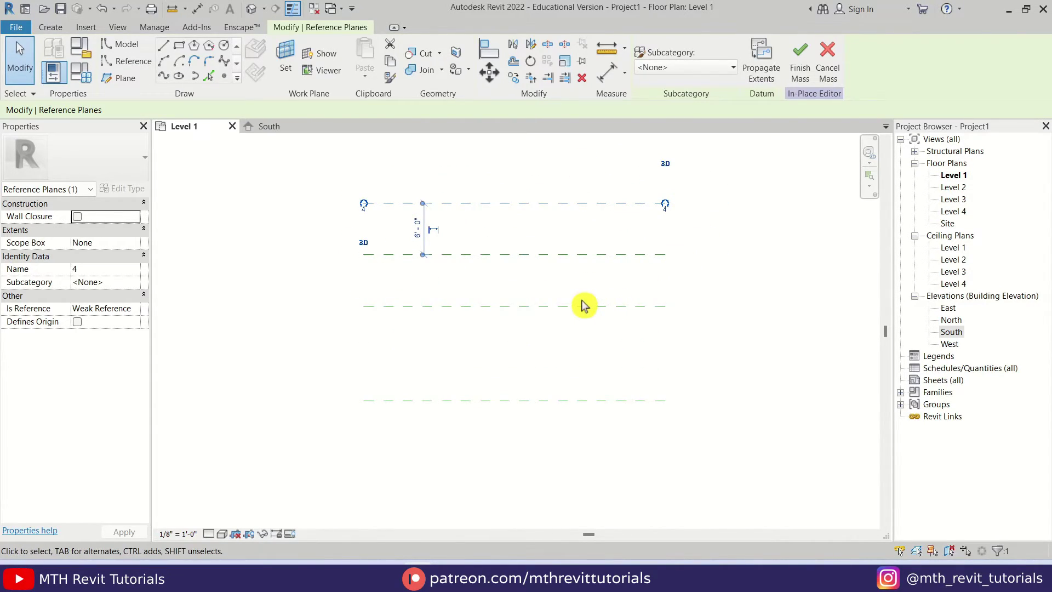
pyautogui.press('Escape')
pyautogui.scroll(-5, 583, 305)
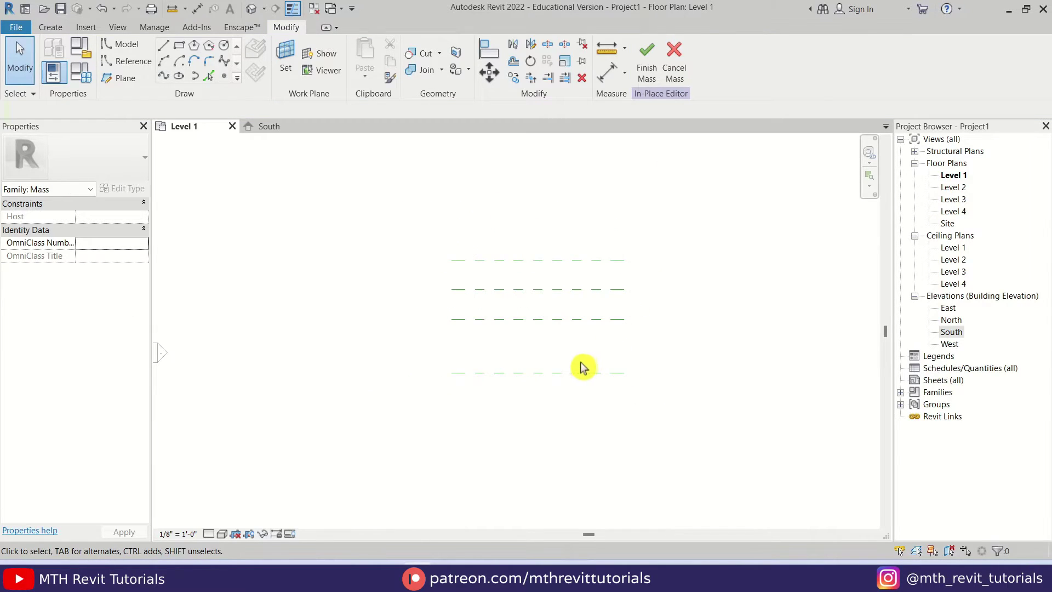
# In the South elevation, start Pick Lines with Reference Plane : 1 as the work plane
pyautogui.click(269, 127)
pyautogui.scroll(4, 481, 357)
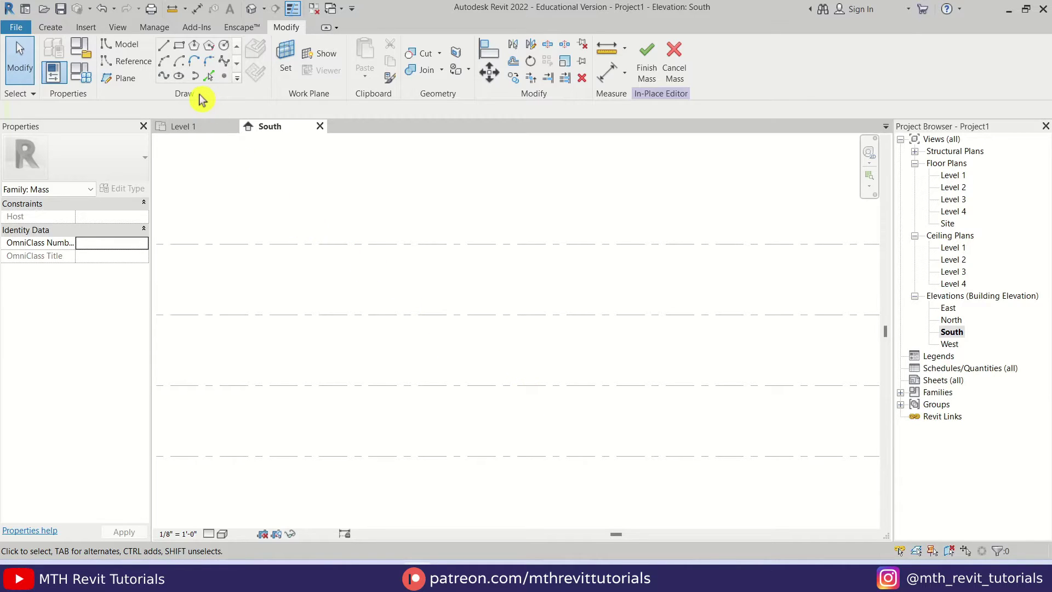
pyautogui.click(209, 76)
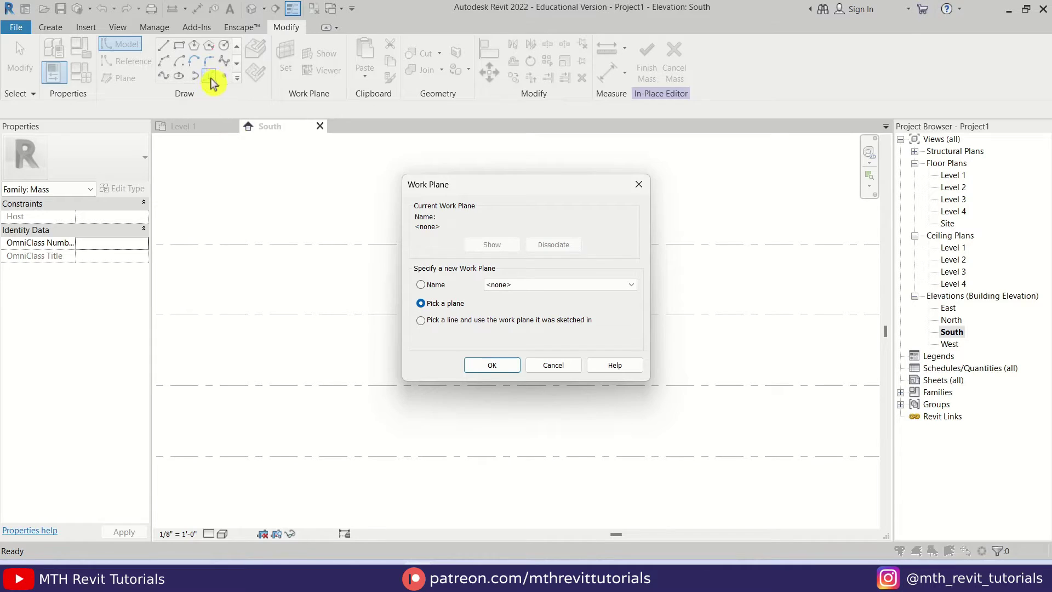
pyautogui.click(570, 286)
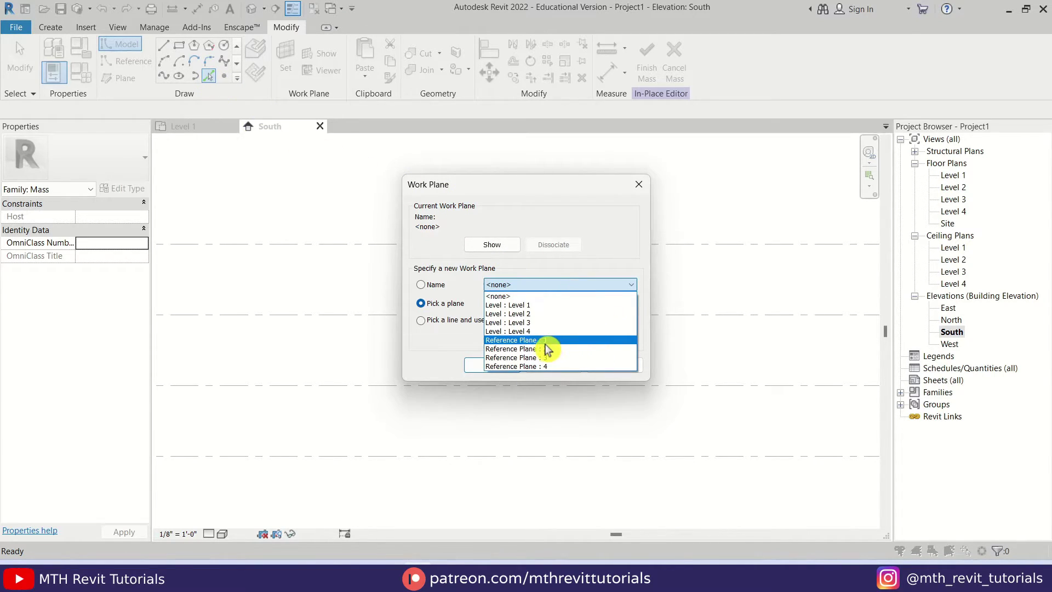
pyautogui.click(586, 340)
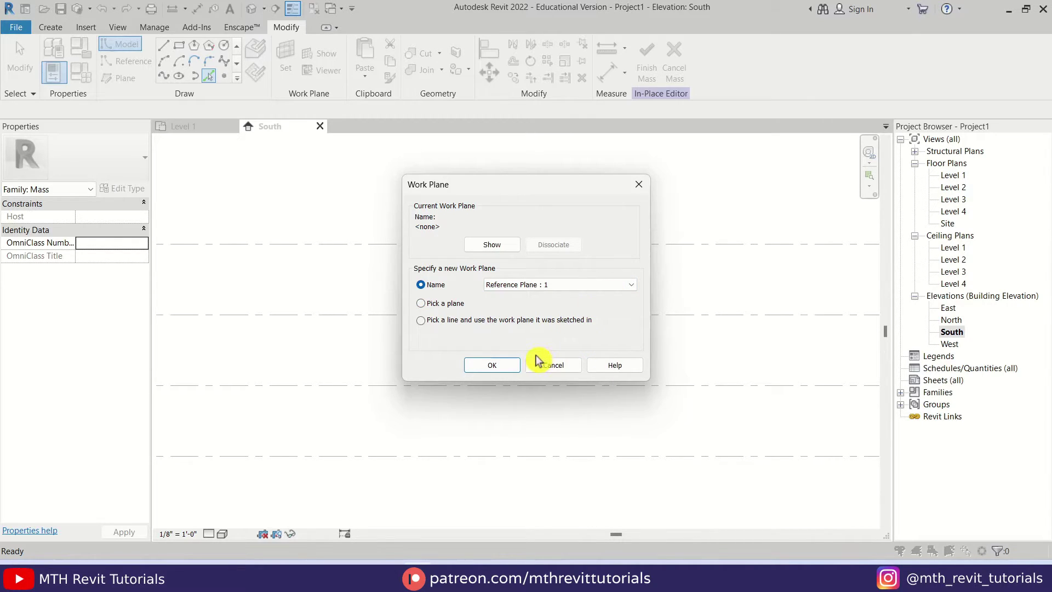
pyautogui.click(506, 365)
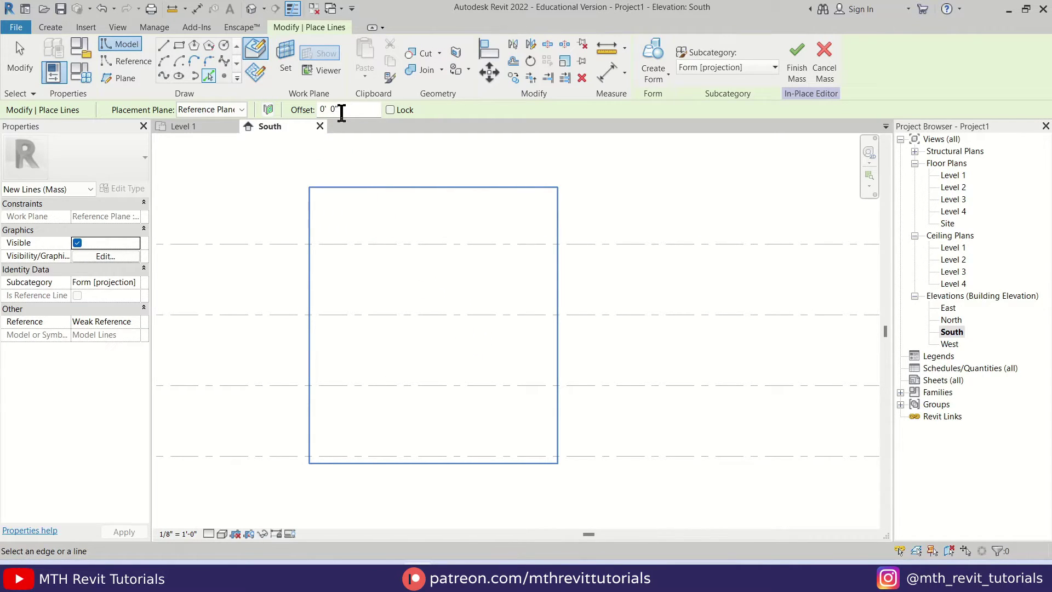
# Create model lines offset 2' above Level 1 and 2' below Level 2 by picking the levels
pyautogui.moveTo(335, 109); pyautogui.dragTo(314, 111)
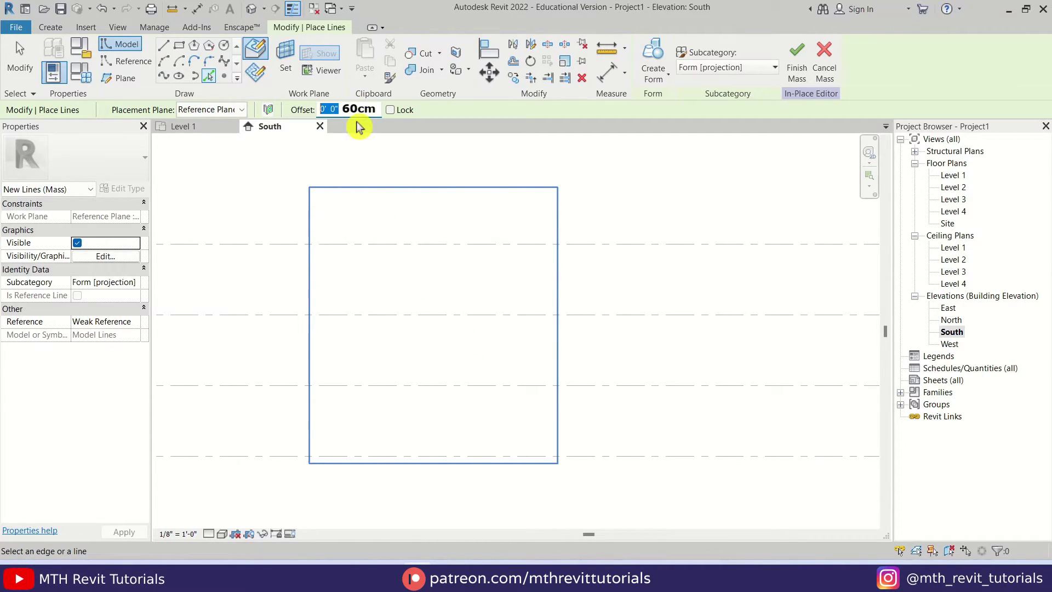
pyautogui.write('2')
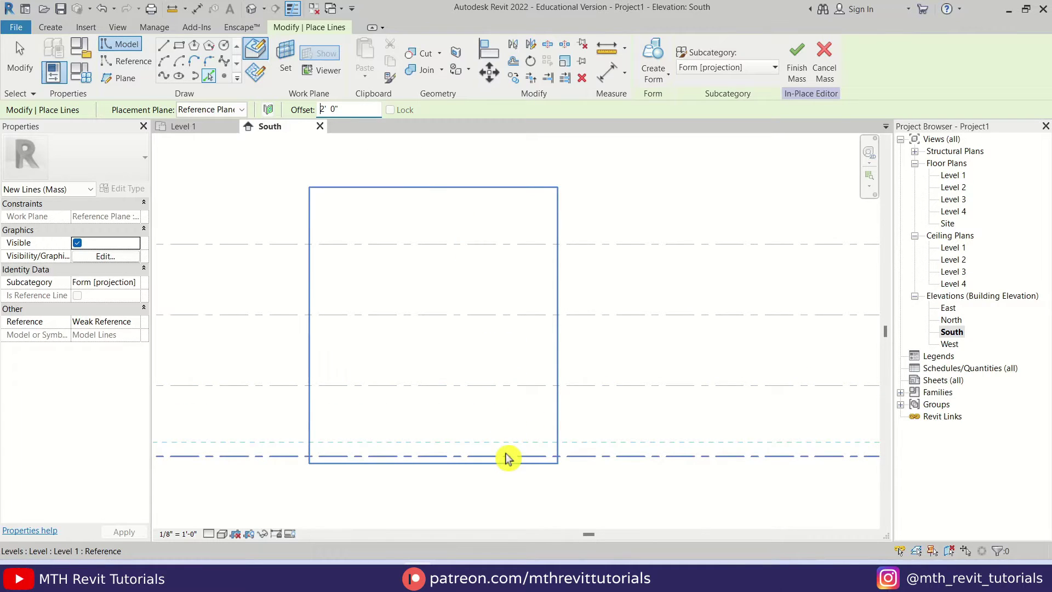
pyautogui.click(496, 393)
pyautogui.scroll(3, 493, 411)
pyautogui.press('Escape')
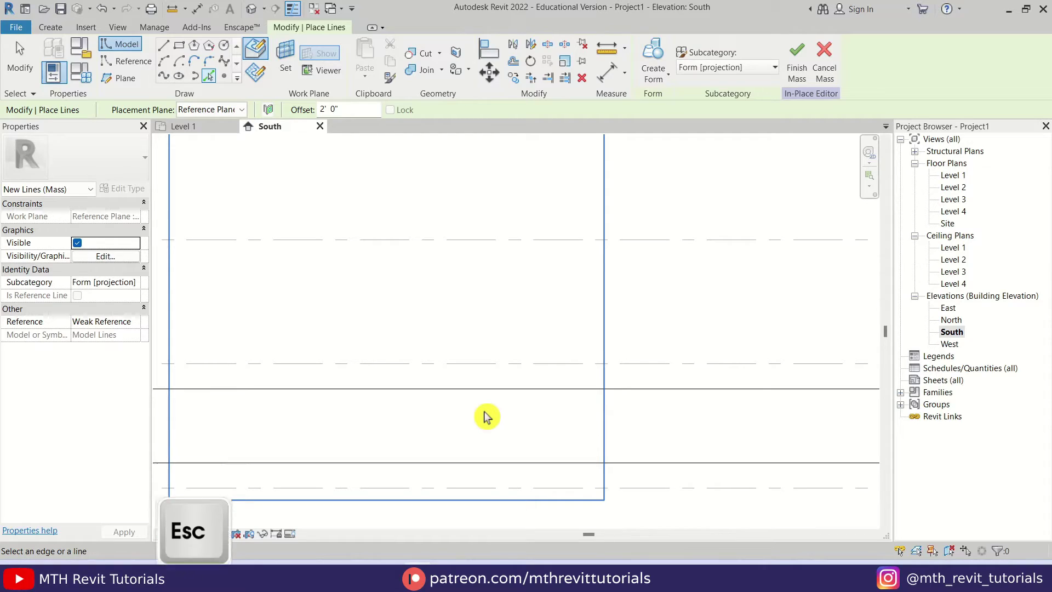
pyautogui.press('Escape')
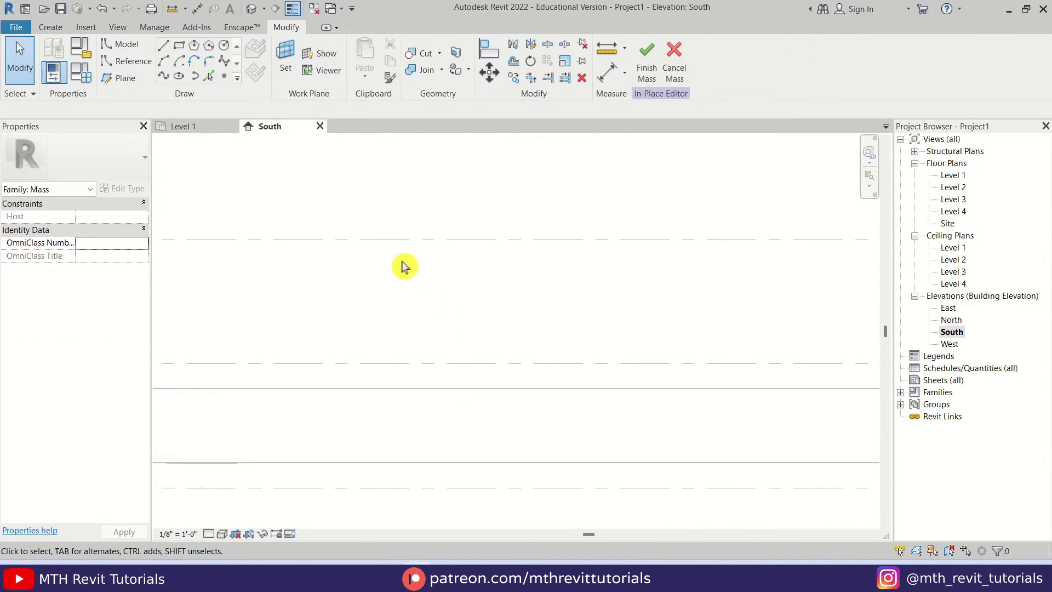
# Draw a vertical model line connecting the two horizontal lines between Level 1 and Level 2
pyautogui.click(168, 53)
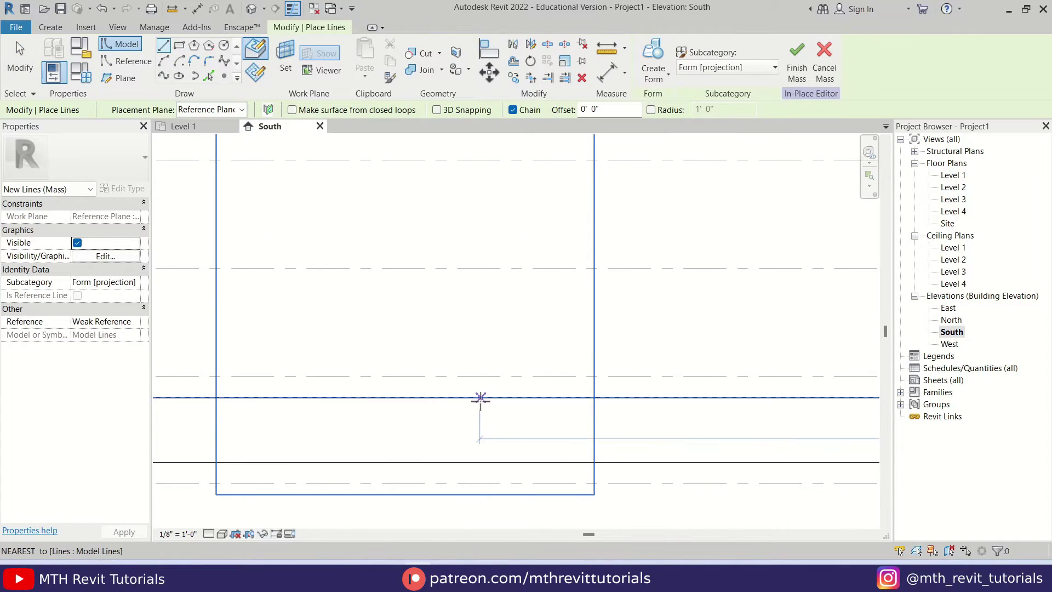
pyautogui.click(480, 461)
pyautogui.press('Escape')
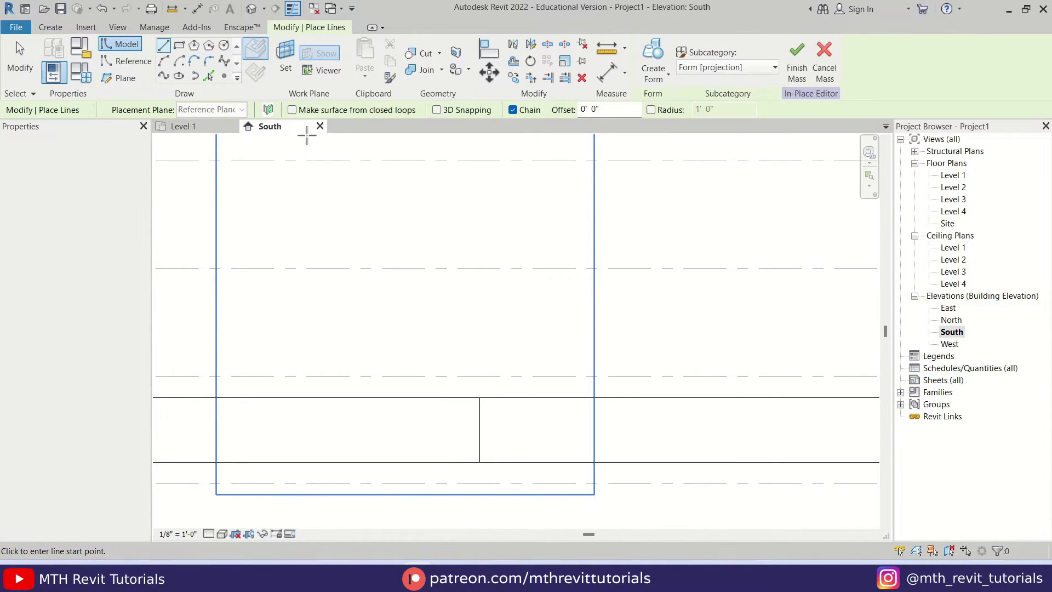
# Create model lines offset 3' to both sides of the vertical line by picking it
pyautogui.click(214, 81)
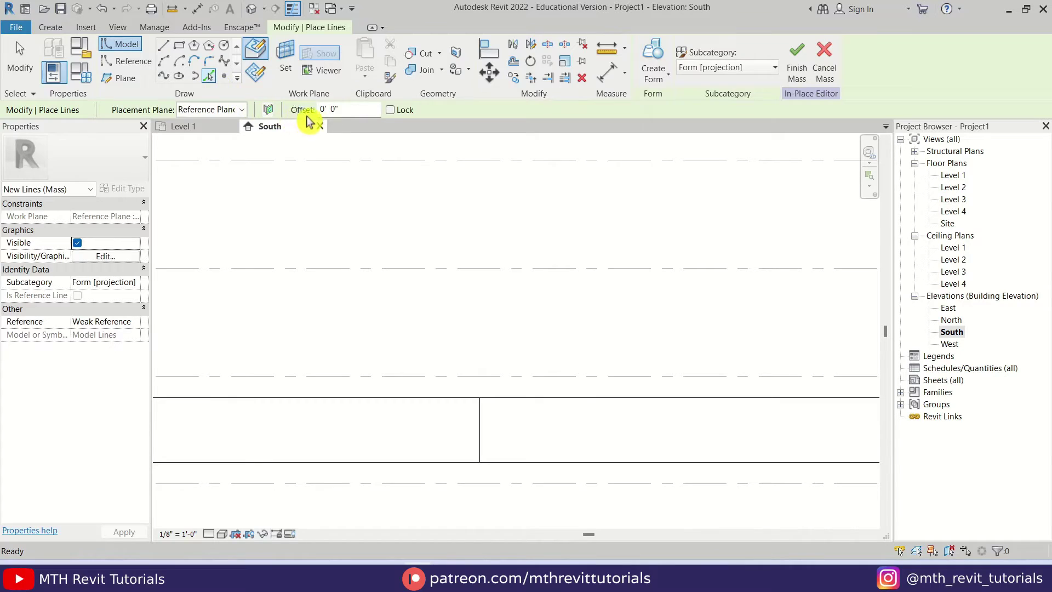
pyautogui.write('1m')
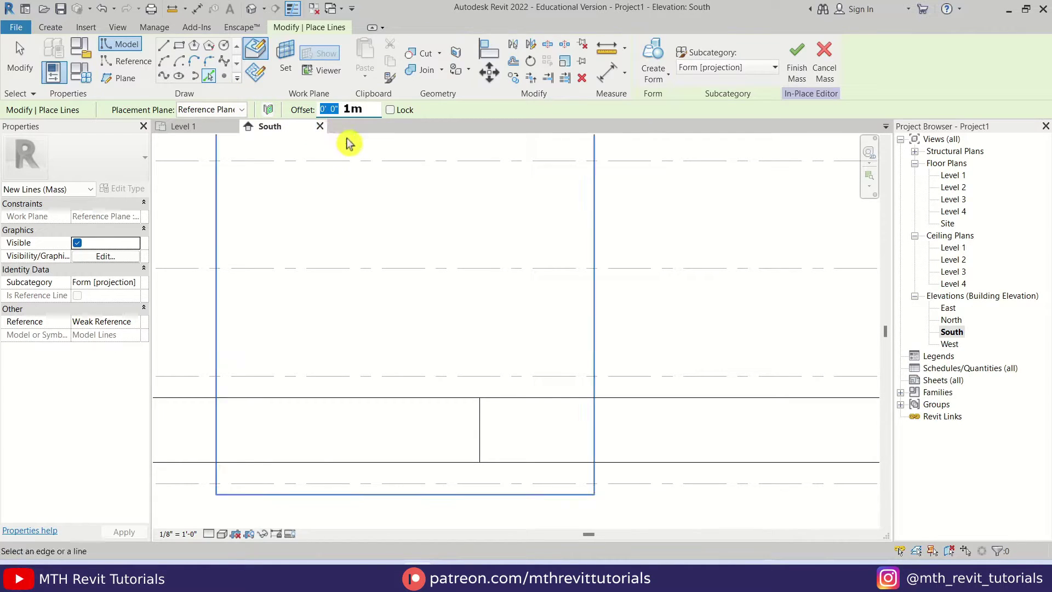
pyautogui.click(478, 427)
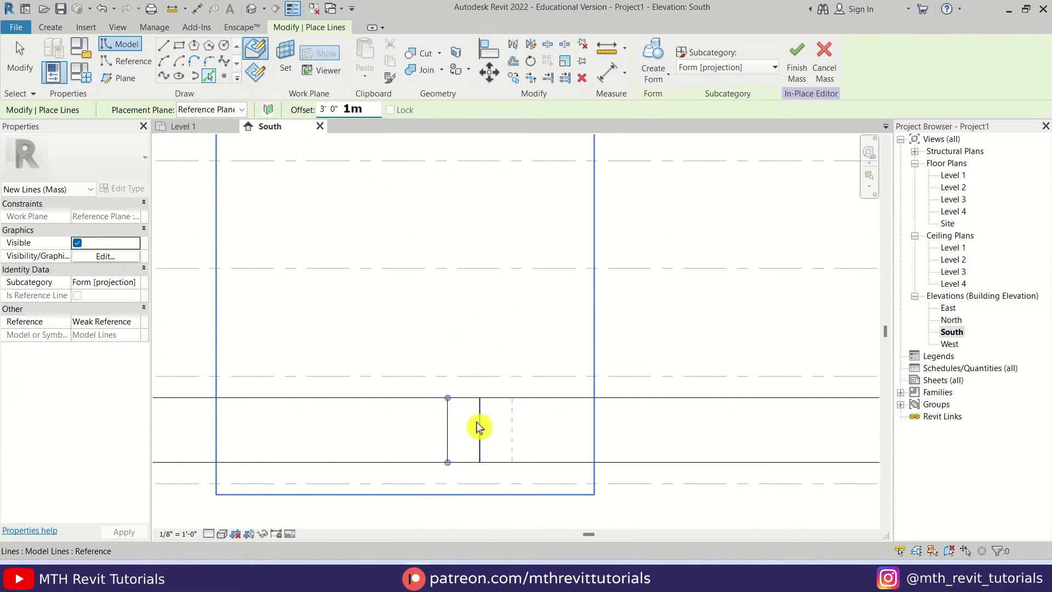
pyautogui.click(488, 427)
pyautogui.scroll(2, 519, 448)
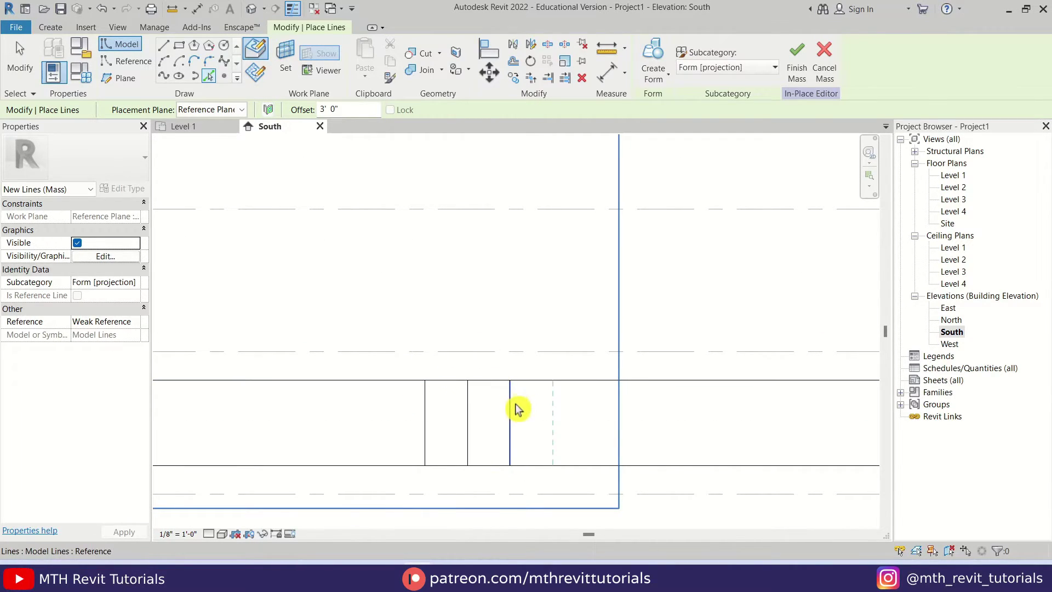
pyautogui.press('Escape')
pyautogui.press('Escape')
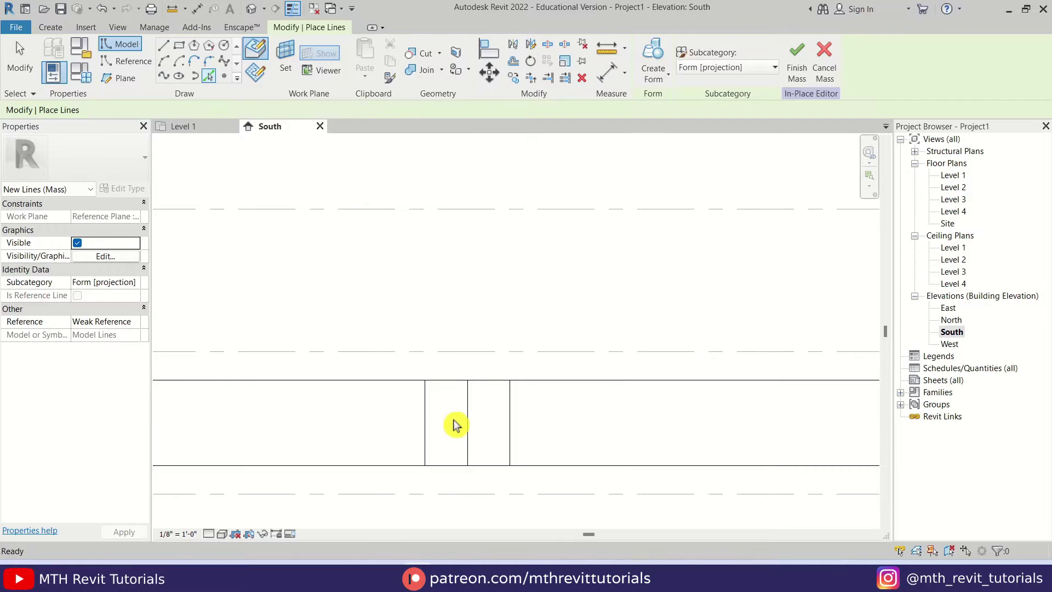
# Trim the horizontal and outer vertical lines into a closed square and delete the middle vertical line
pyautogui.press('t')
pyautogui.press('r')
pyautogui.click(426, 405)
pyautogui.click(448, 382)
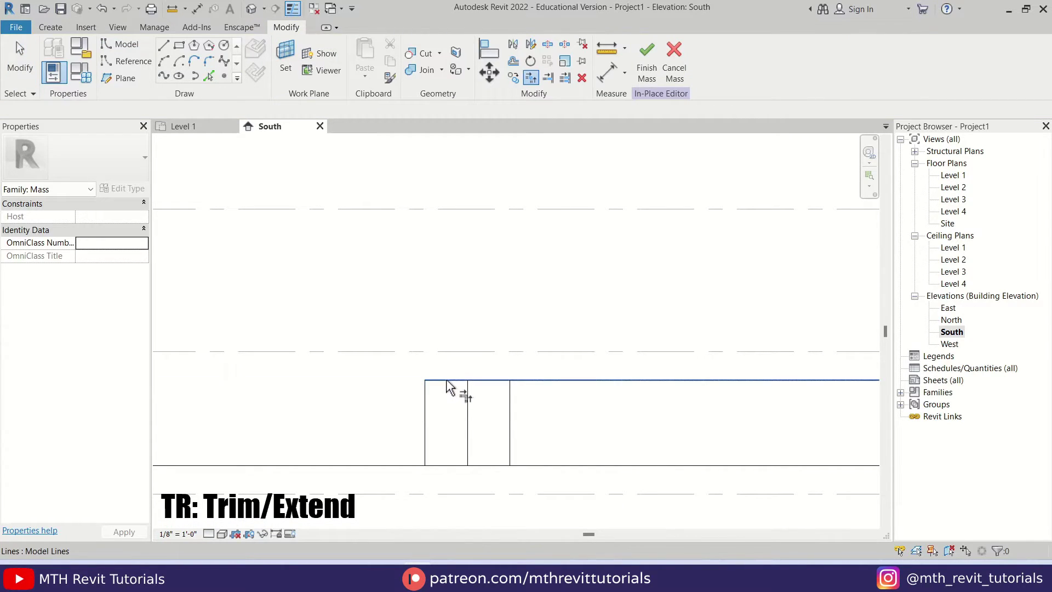
pyautogui.click(494, 381)
pyautogui.click(510, 409)
pyautogui.click(510, 457)
pyautogui.click(442, 466)
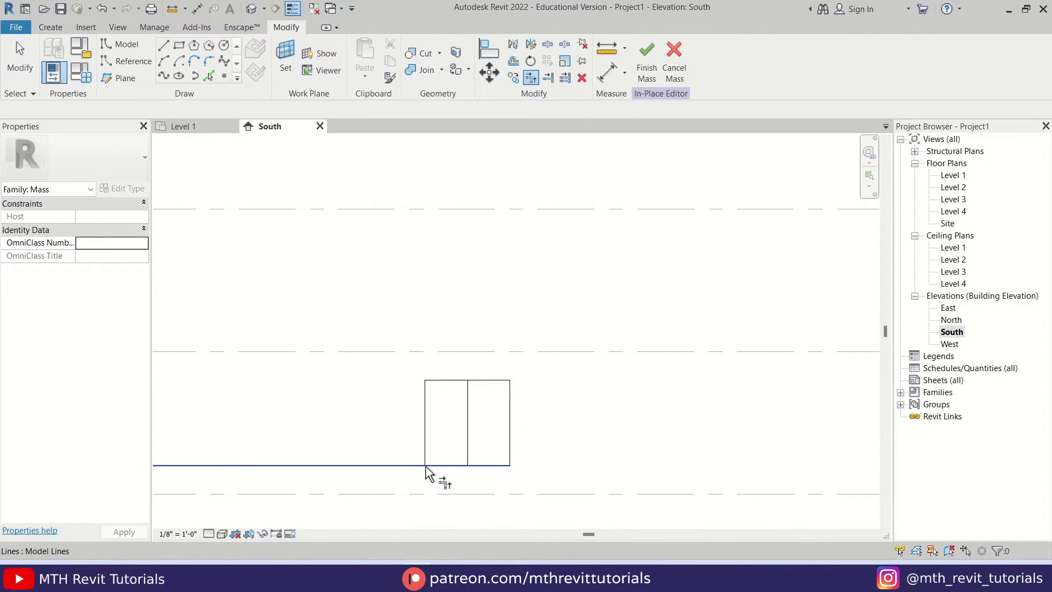
pyautogui.click(427, 458)
pyautogui.press('Escape')
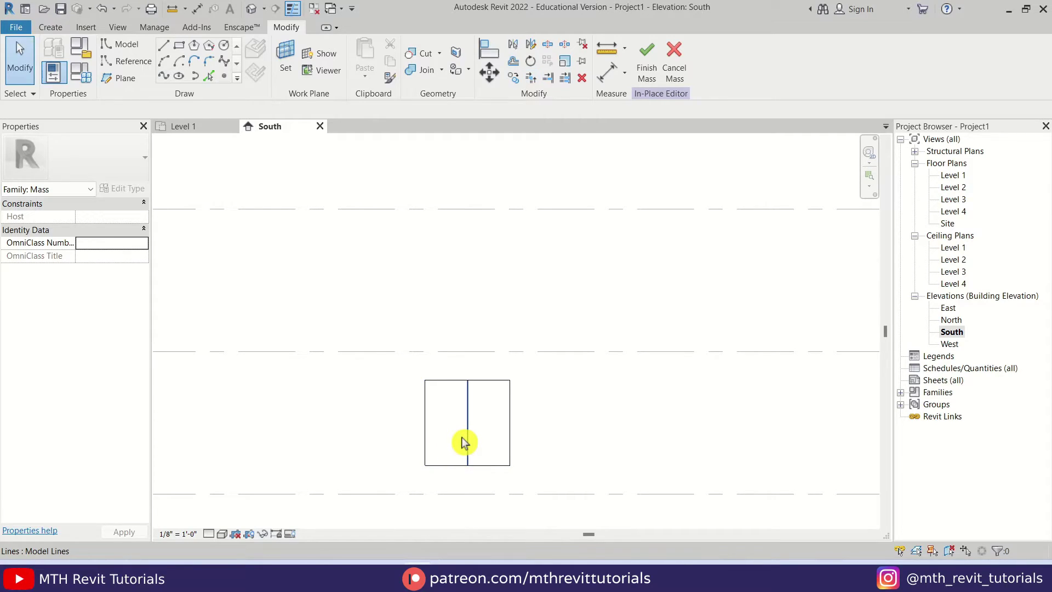
pyautogui.click(466, 443)
pyautogui.press('Delete')
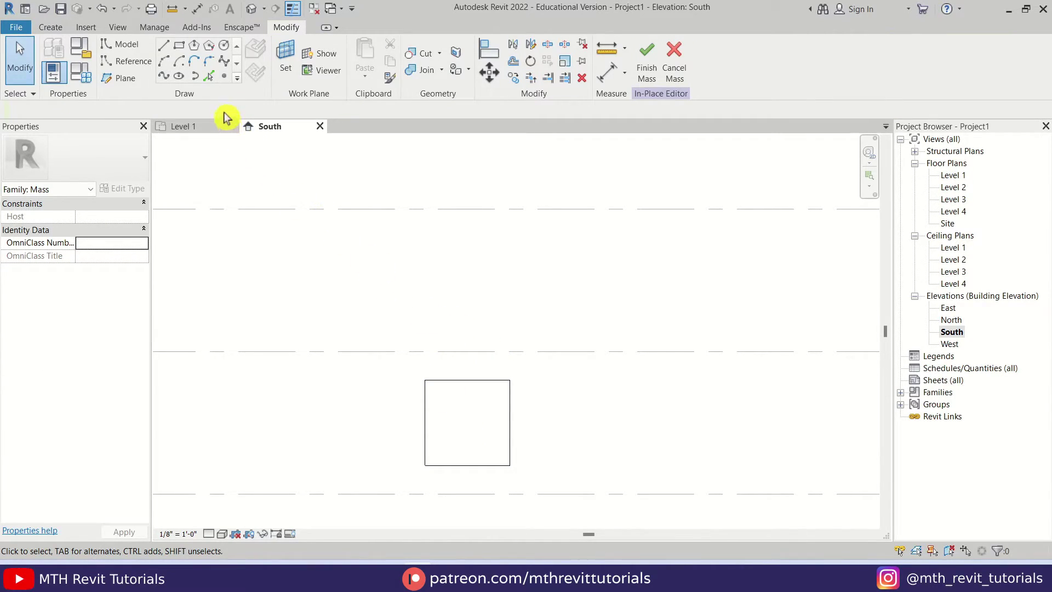
# Draw a model-line rectangle on Reference Plane : 2, offset 2' outward from the corners of the square
pyautogui.click(181, 48)
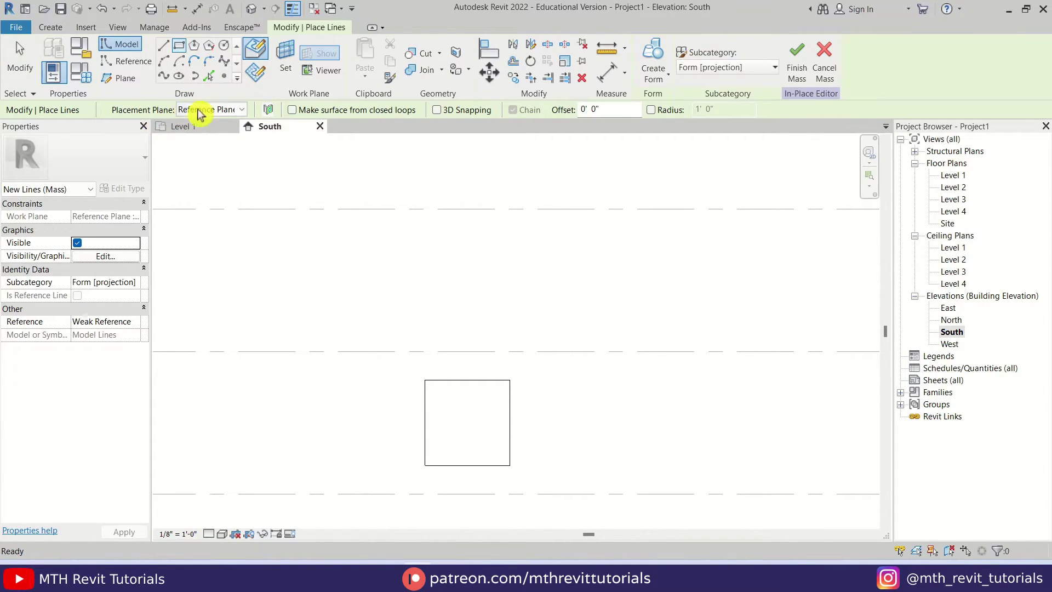
pyautogui.click(237, 113)
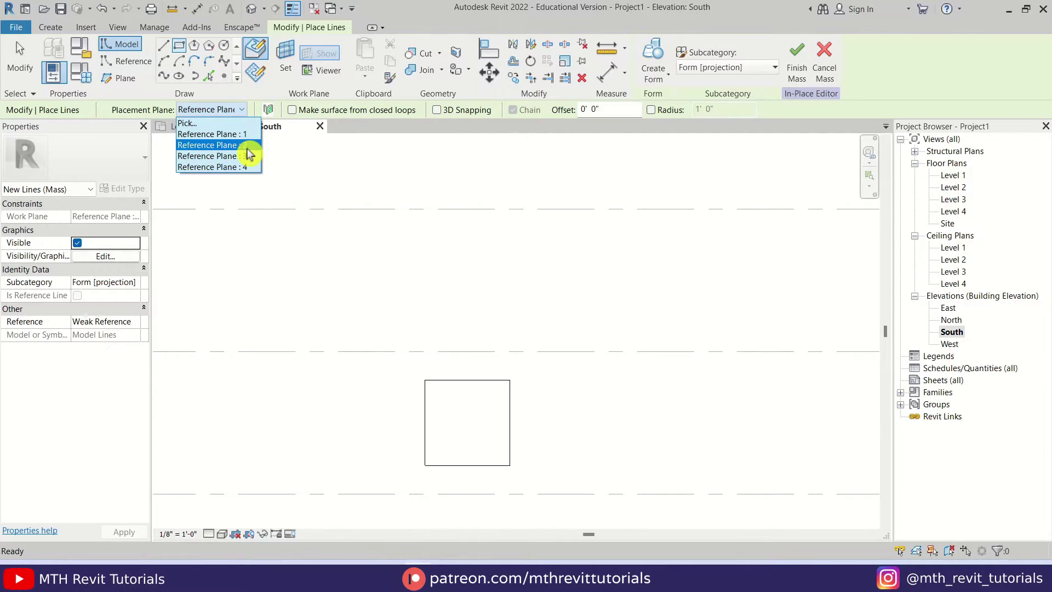
pyautogui.click(257, 146)
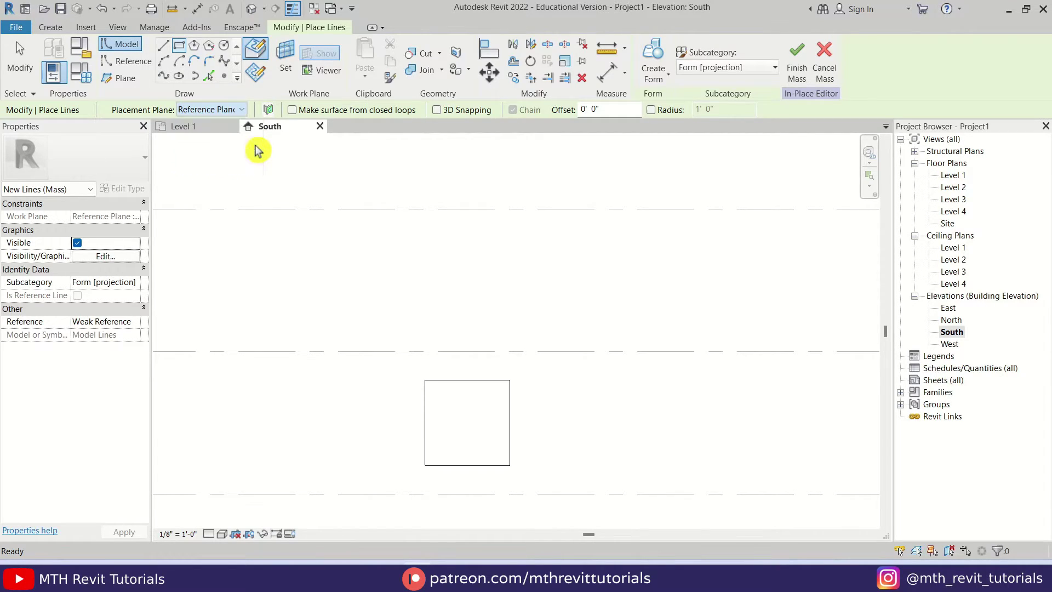
pyautogui.click(257, 76)
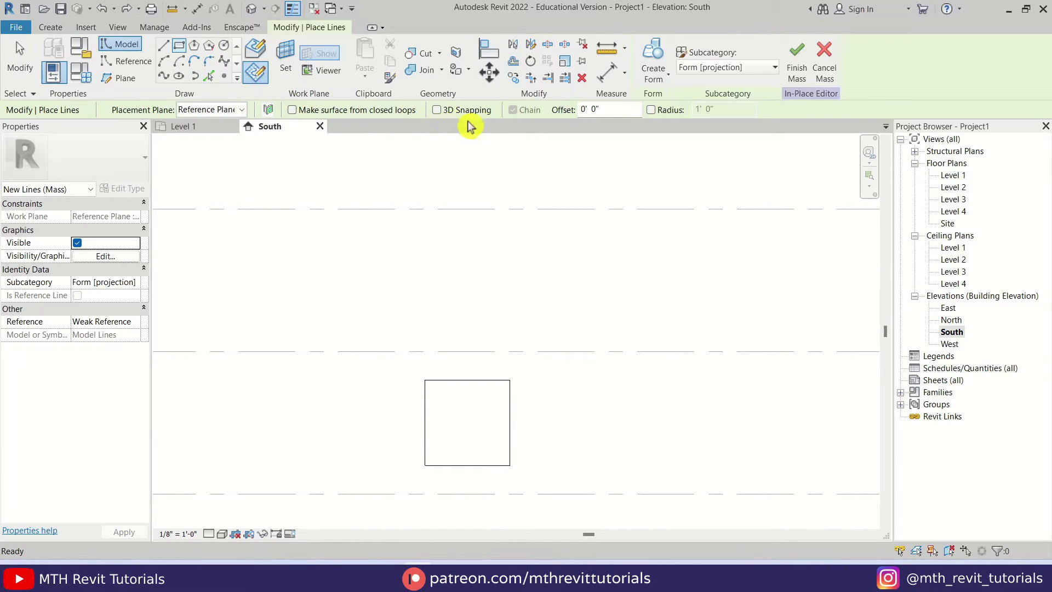
pyautogui.click(577, 118)
pyautogui.write('2')
pyautogui.click(424, 379)
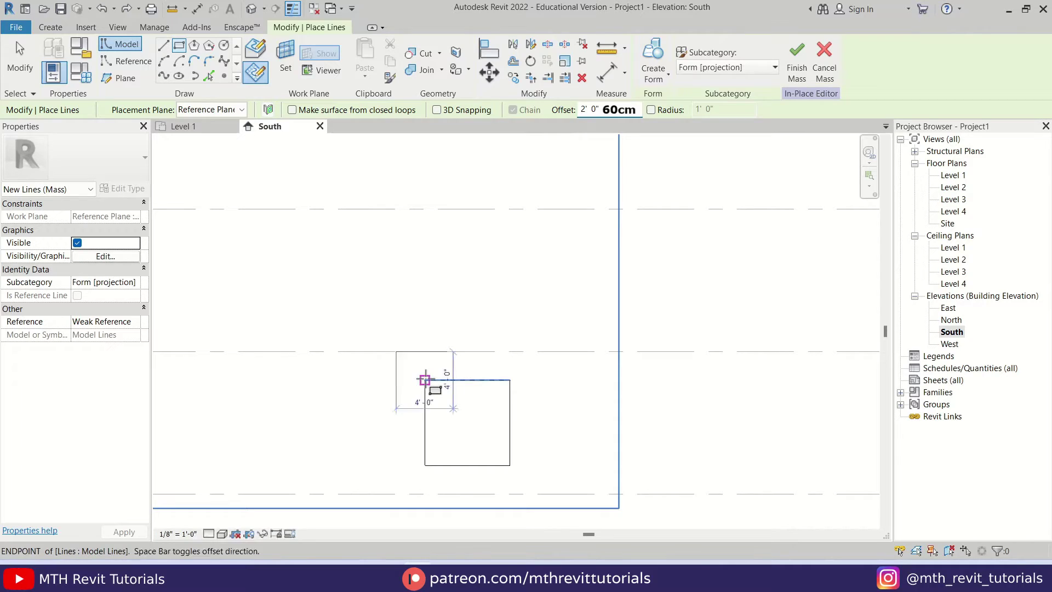
pyautogui.click(510, 465)
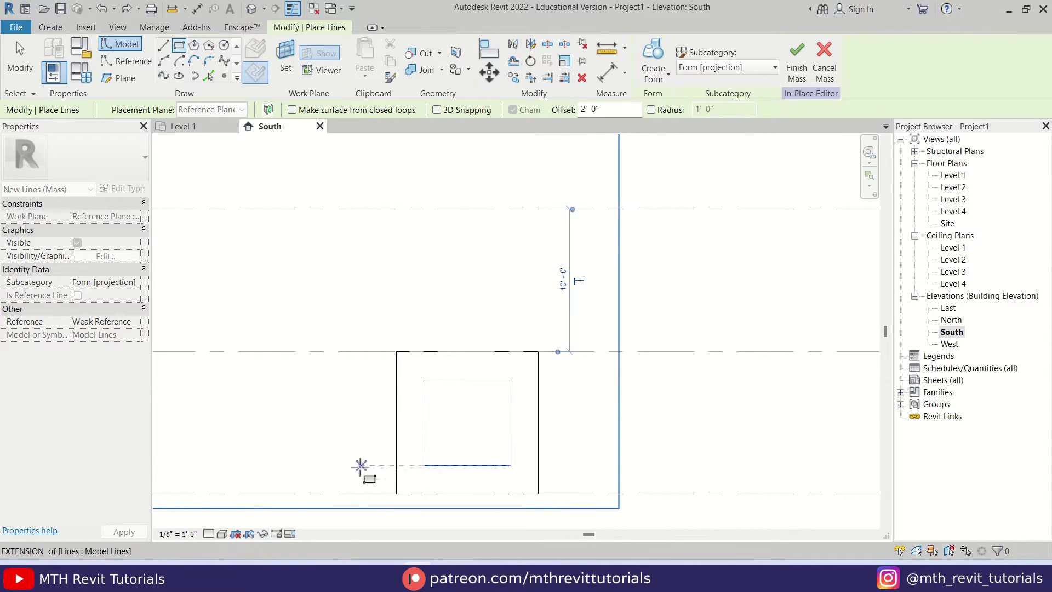
pyautogui.press('Escape')
pyautogui.press('Escape')
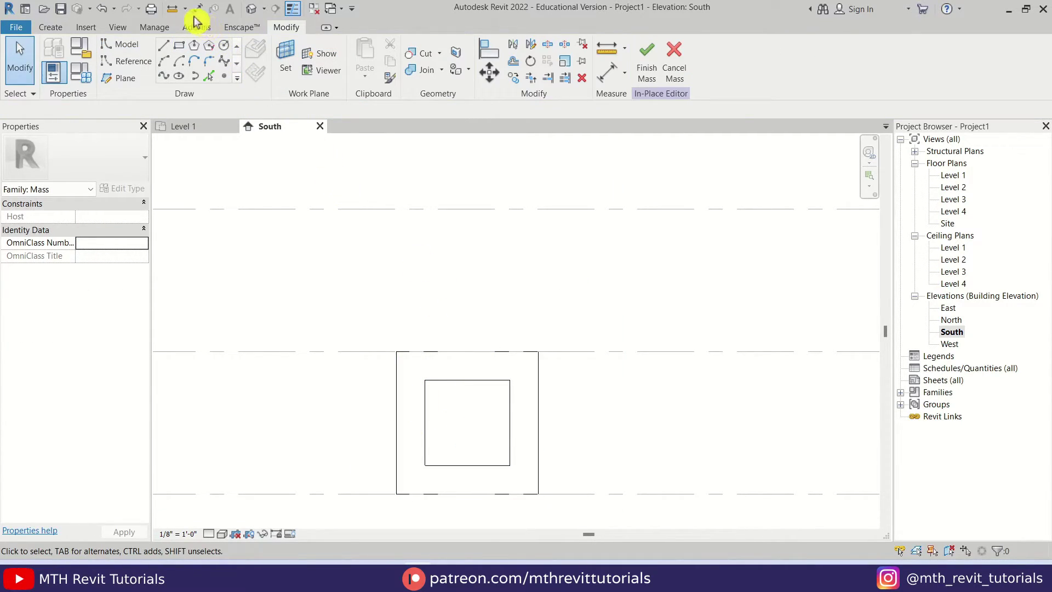
# In the default 3D view, copy the larger square and paste it aligned to the same place
pyautogui.click(251, 8)
pyautogui.scroll(5, 522, 351)
pyautogui.click(493, 363)
pyautogui.moveTo(438, 337); pyautogui.dragTo(455, 316, button='middle')
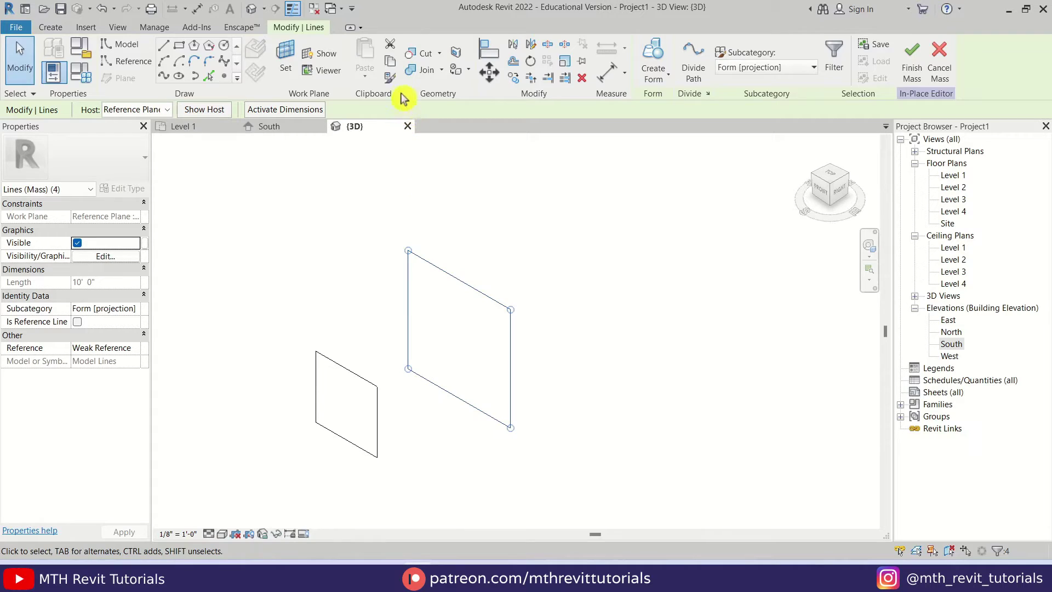
pyautogui.click(394, 67)
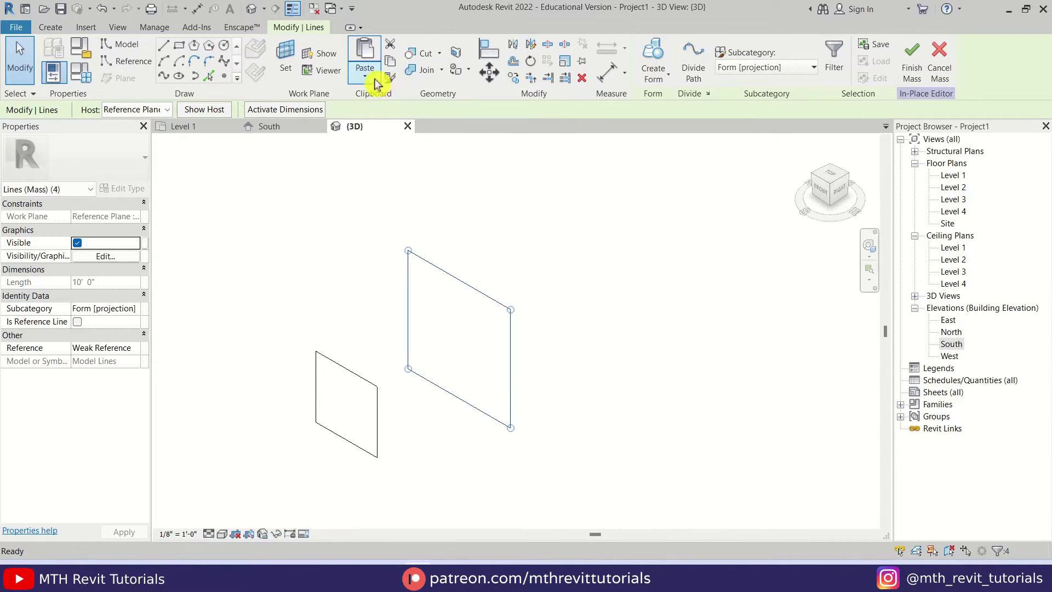
pyautogui.click(367, 79)
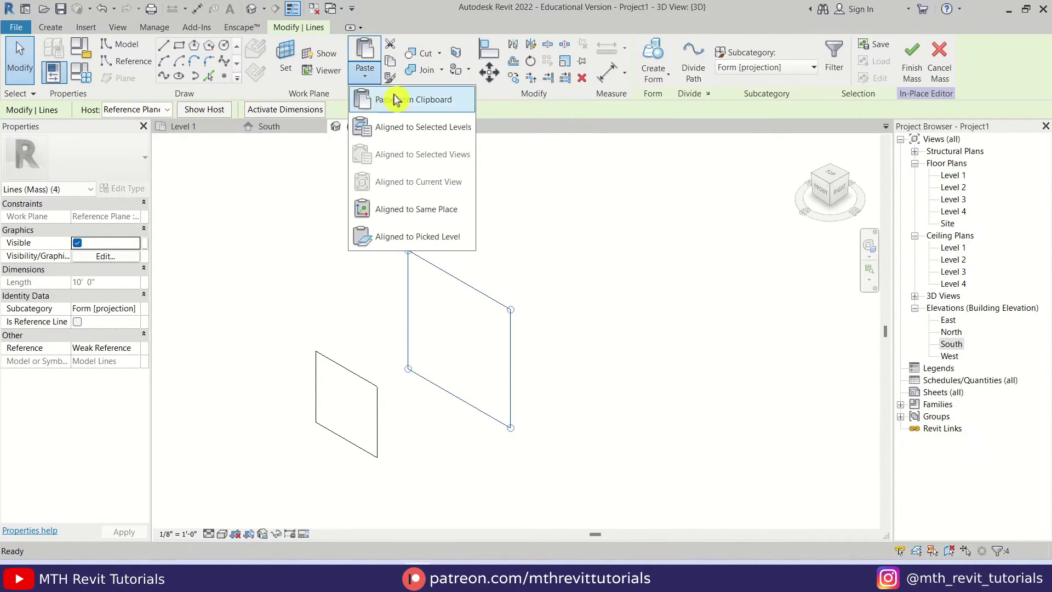
pyautogui.click(463, 221)
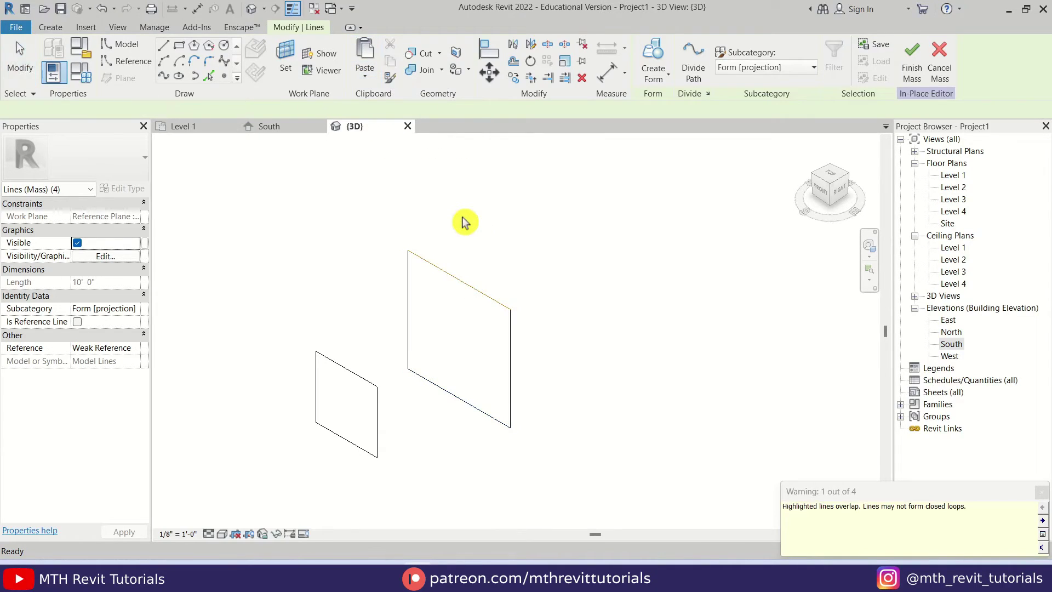
pyautogui.click(1041, 492)
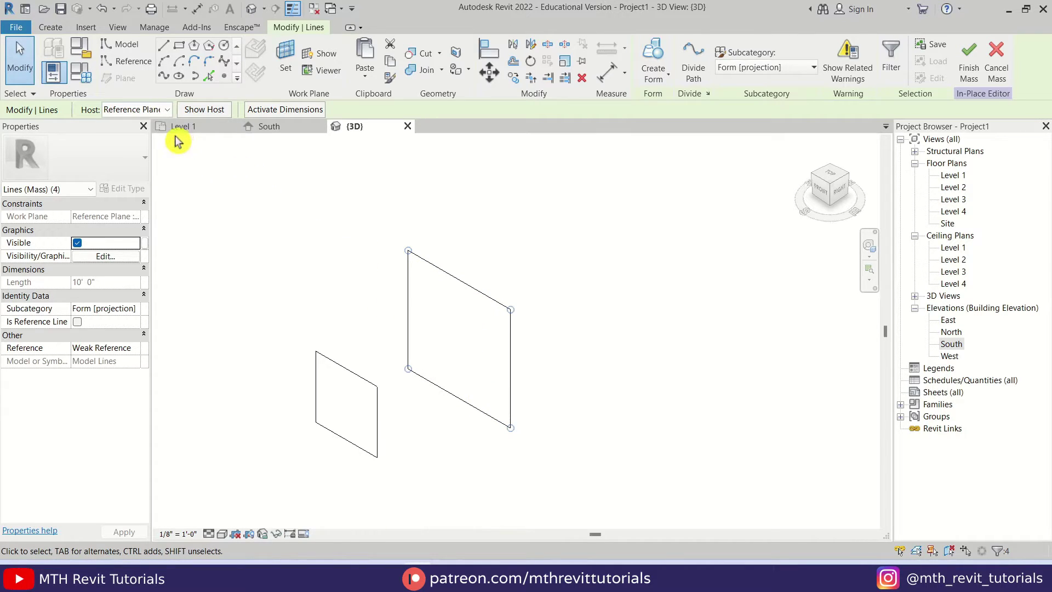
# Change the host of the pasted square to Reference Plane : 3
pyautogui.click(163, 112)
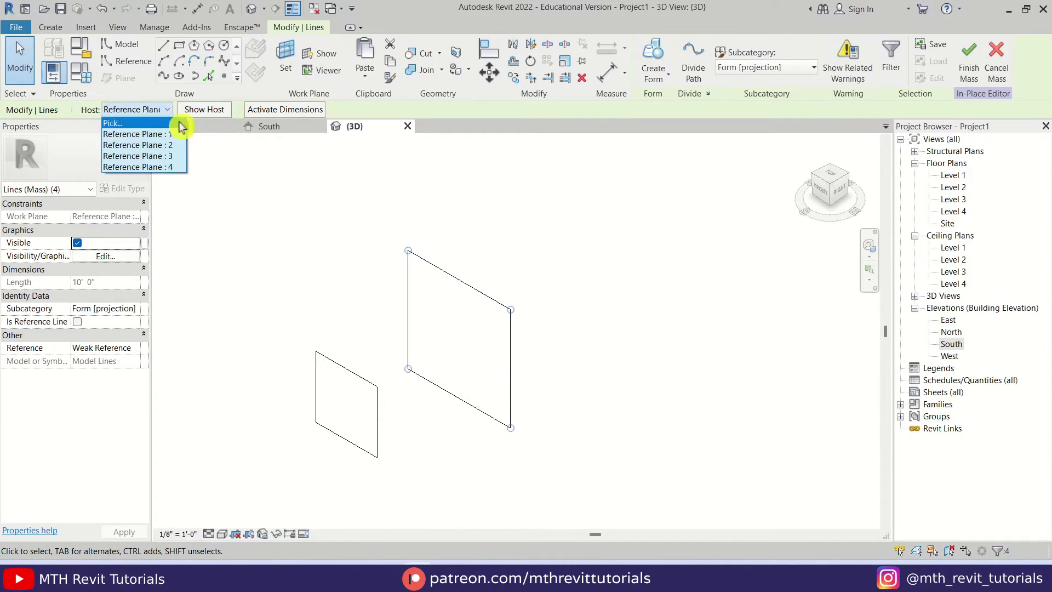
pyautogui.click(179, 156)
pyautogui.scroll(3, 556, 301)
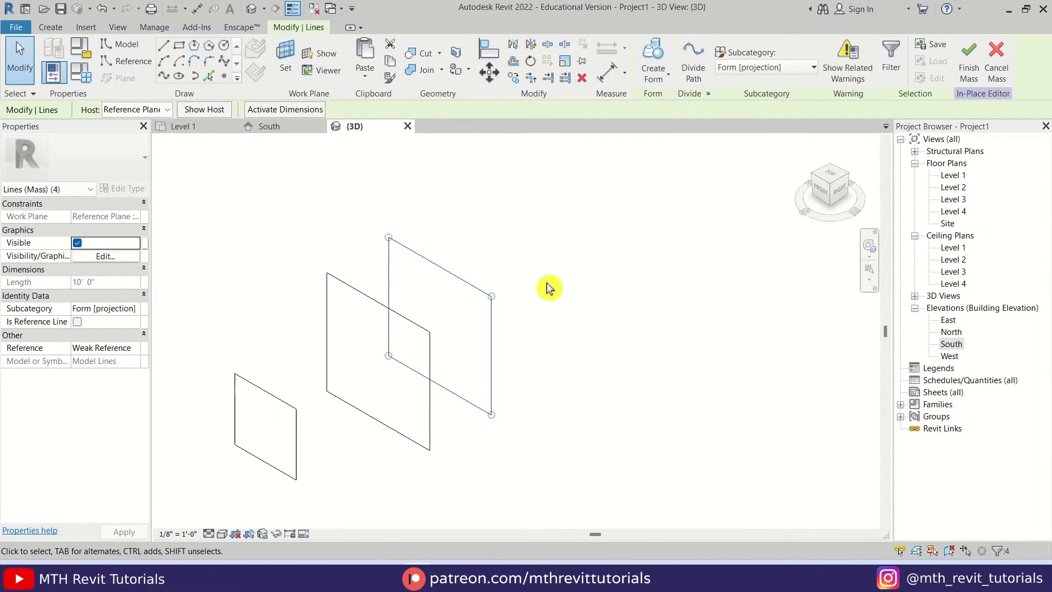
# In the South elevation, draw a model-line rectangle on Reference Plane : 4, offset 1' inside the smaller square
pyautogui.click(289, 133)
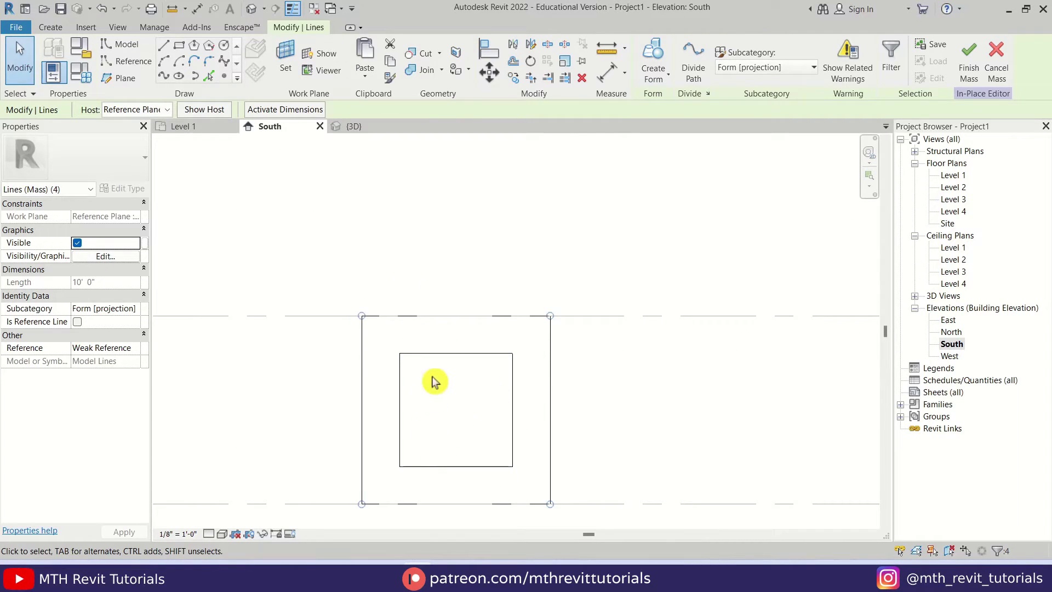
pyautogui.click(455, 438)
pyautogui.scroll(2, 471, 399)
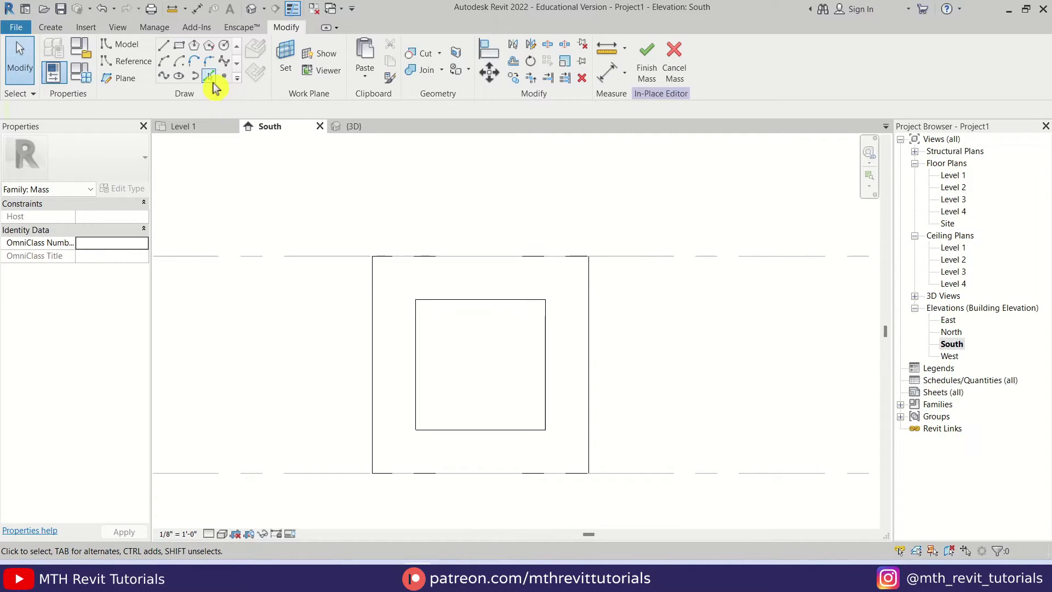
pyautogui.click(209, 76)
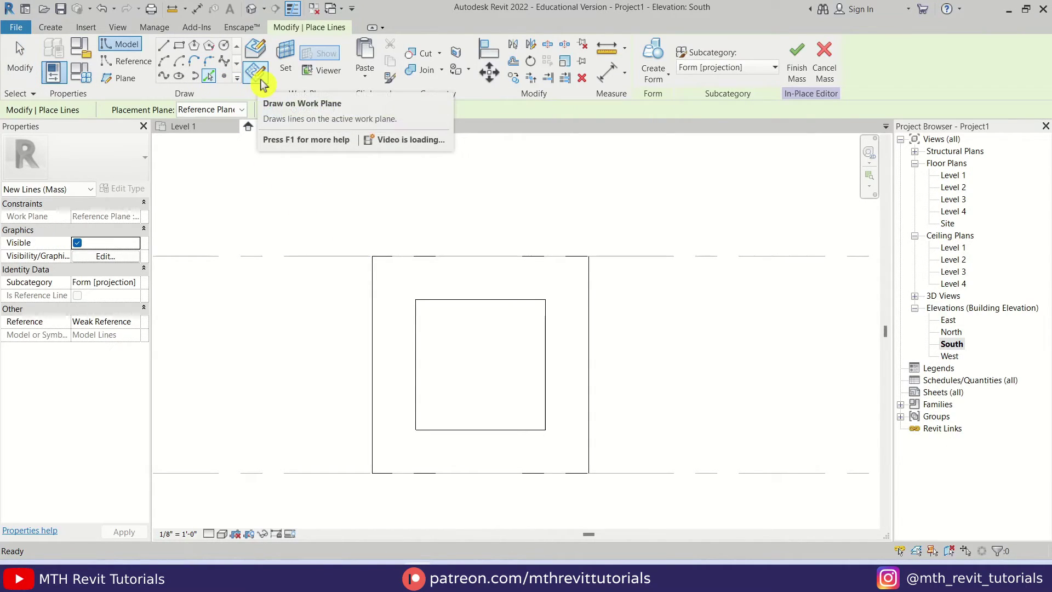
pyautogui.click(222, 109)
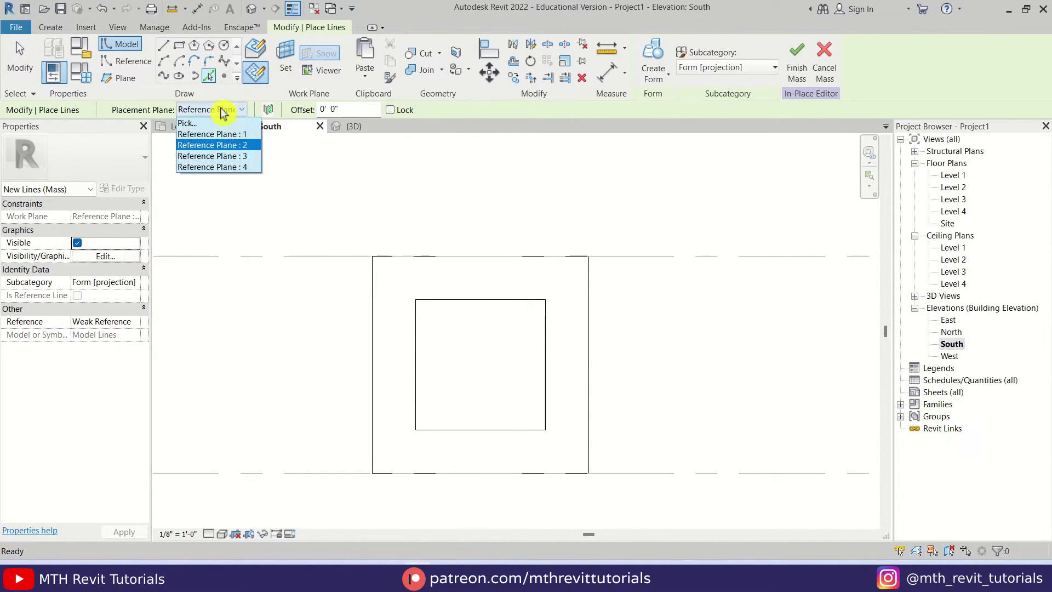
pyautogui.click(253, 168)
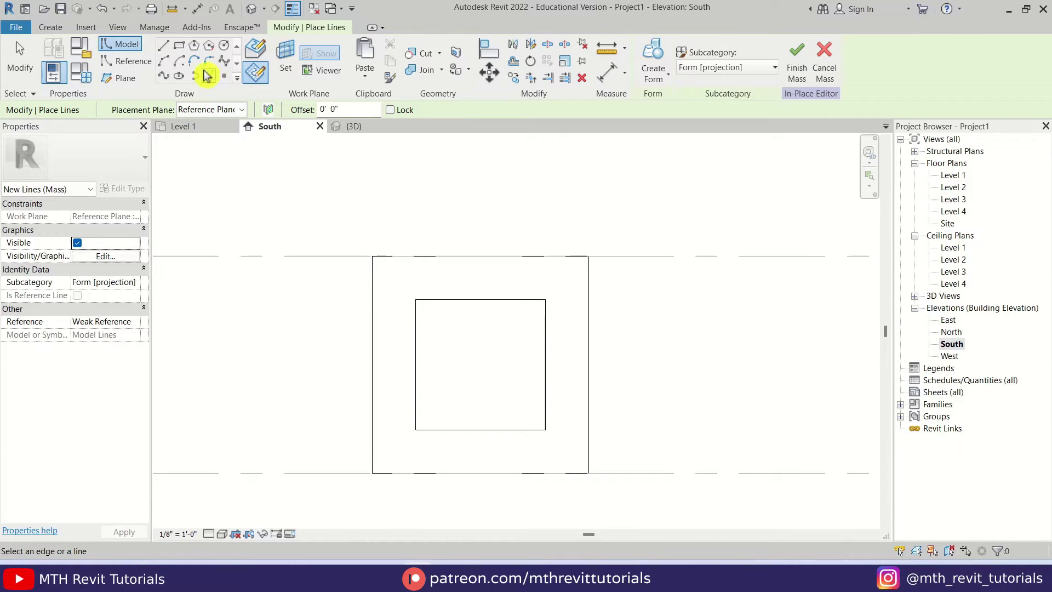
pyautogui.click(181, 48)
pyautogui.click(225, 112)
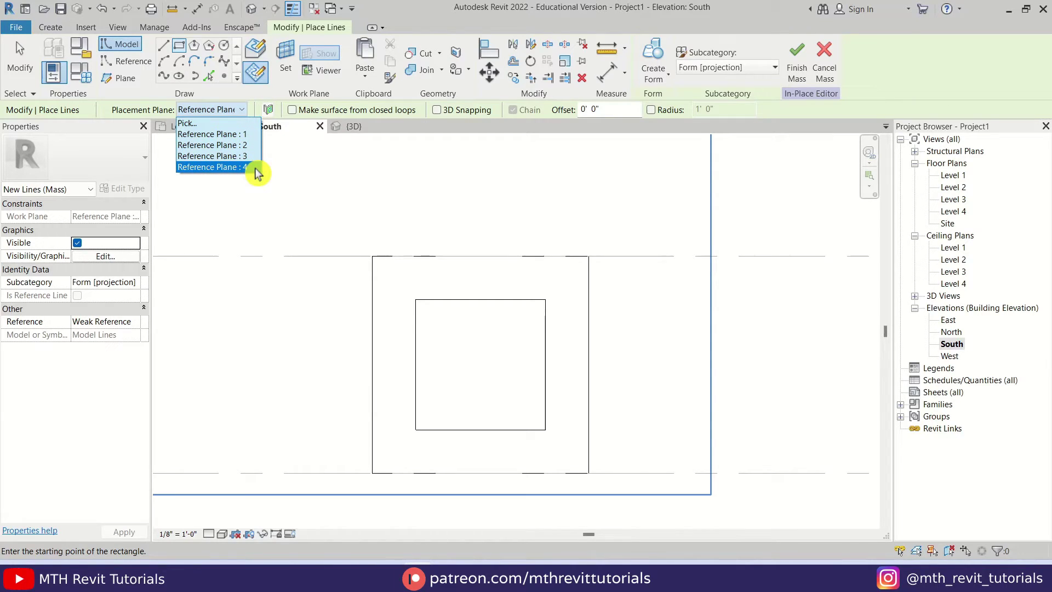
pyautogui.click(255, 168)
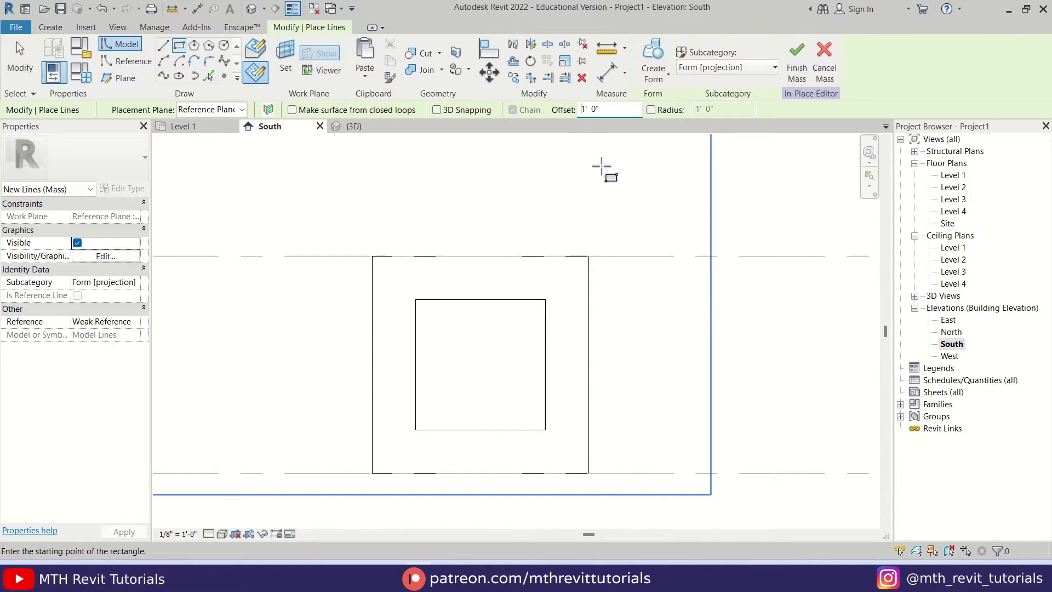
pyautogui.click(415, 299)
pyautogui.press('space')
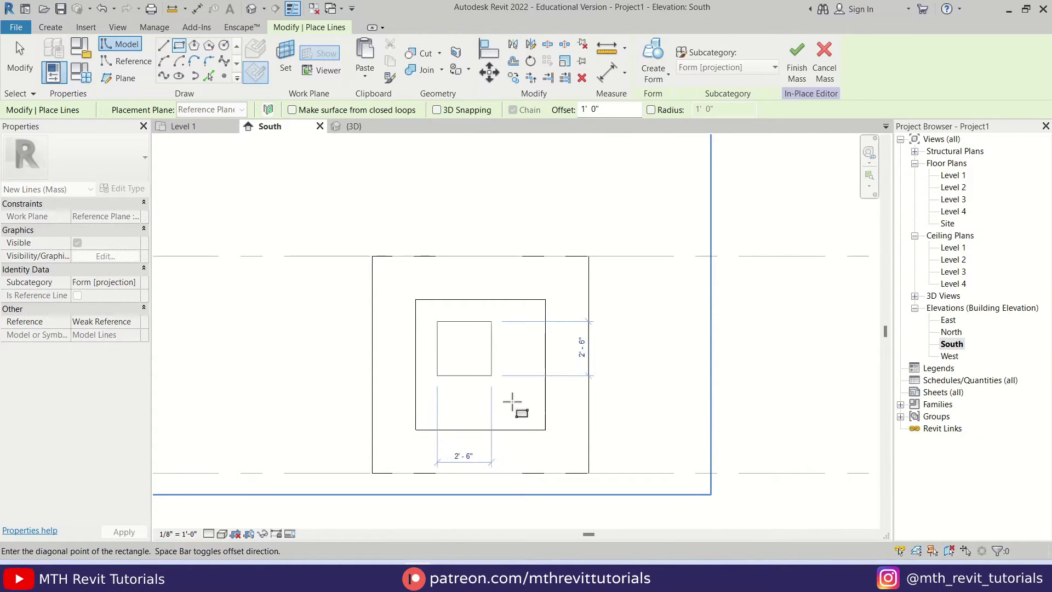
pyautogui.click(545, 429)
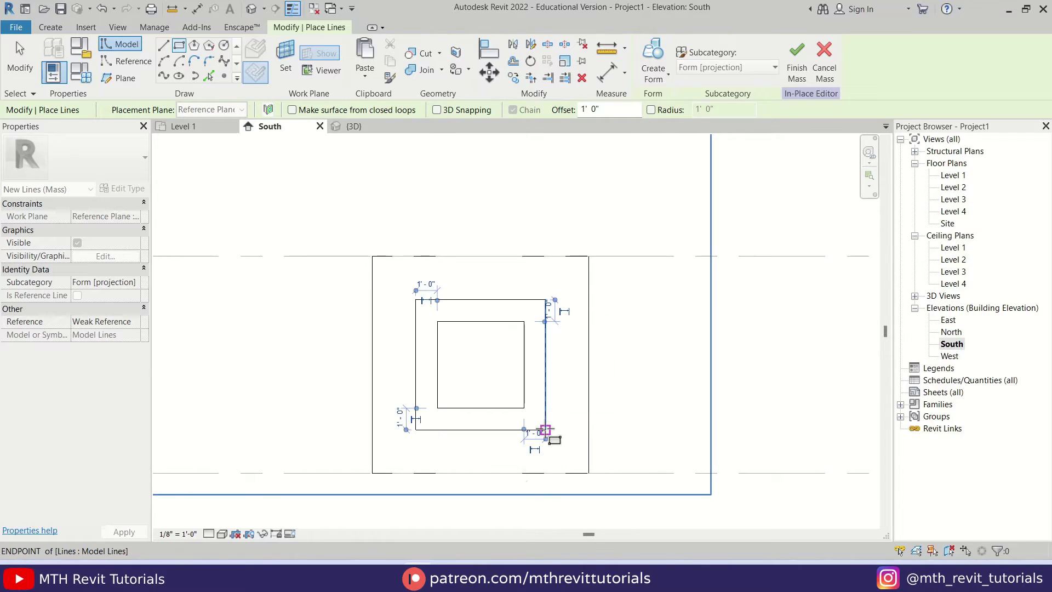
pyautogui.press('Escape')
pyautogui.press('Escape')
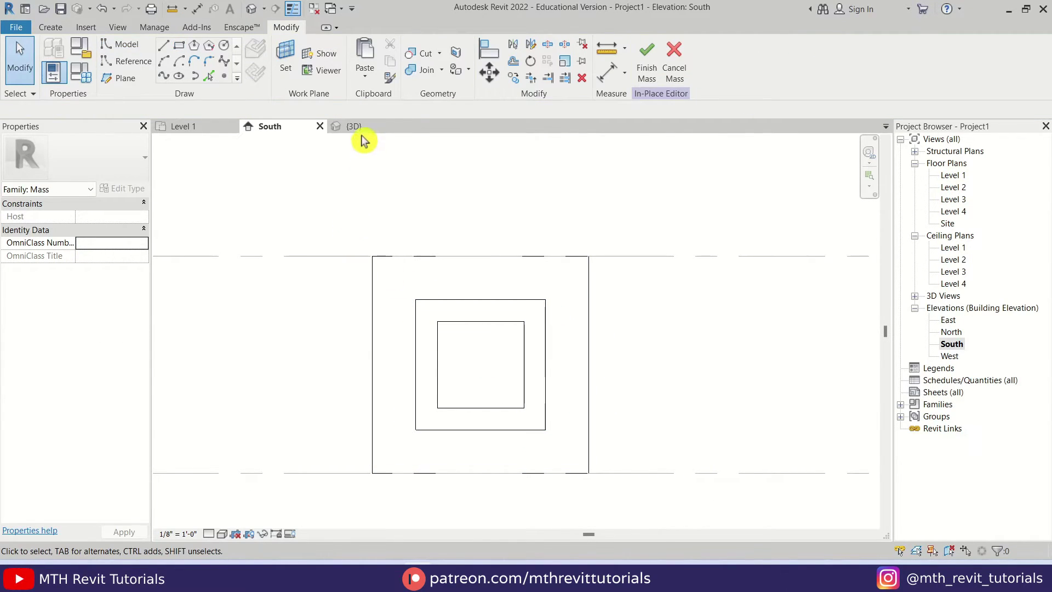
# In the default 3D view, try to create a single form from all four square profiles, and undo it
pyautogui.click(355, 127)
pyautogui.keyDown('shift'); pyautogui.moveTo(594, 390); pyautogui.dragTo(498, 258, button='middle'); pyautogui.keyUp('shift')
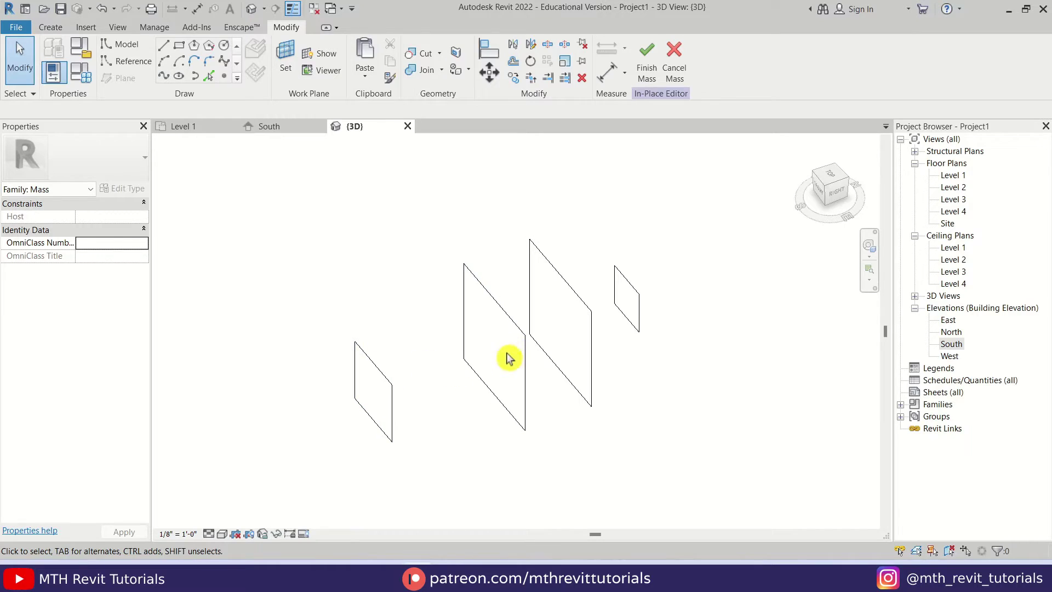
pyautogui.keyDown('shift'); pyautogui.moveTo(550, 381); pyautogui.dragTo(437, 298, button='middle'); pyautogui.keyUp('shift')
pyautogui.moveTo(340, 233); pyautogui.dragTo(646, 447)
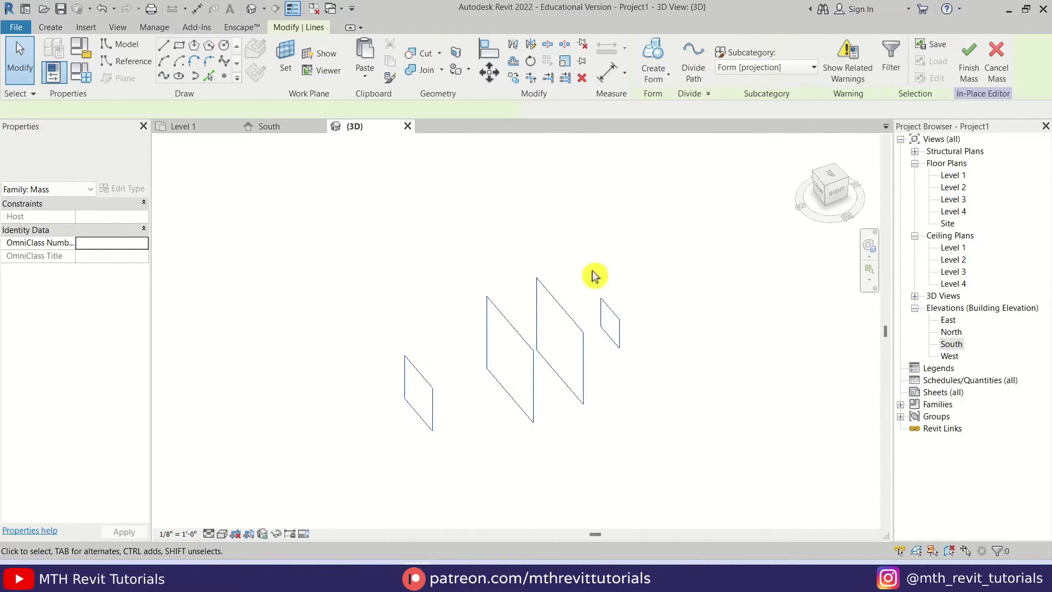
pyautogui.click(658, 60)
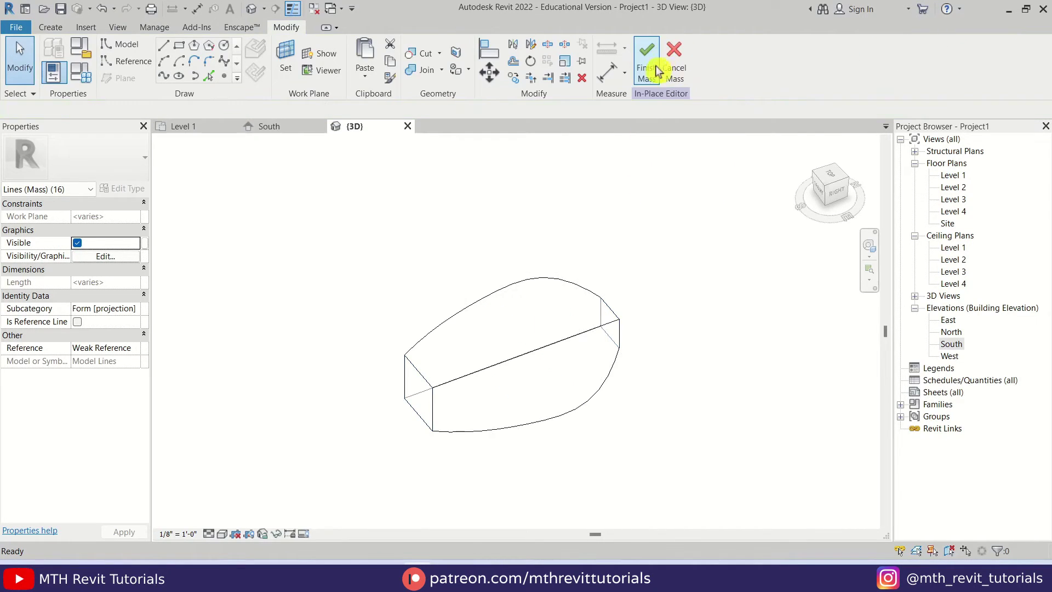
pyautogui.scroll(2, 520, 374)
pyautogui.keyDown('shift'); pyautogui.moveTo(520, 374); pyautogui.dragTo(488, 305, button='middle'); pyautogui.keyUp('shift')
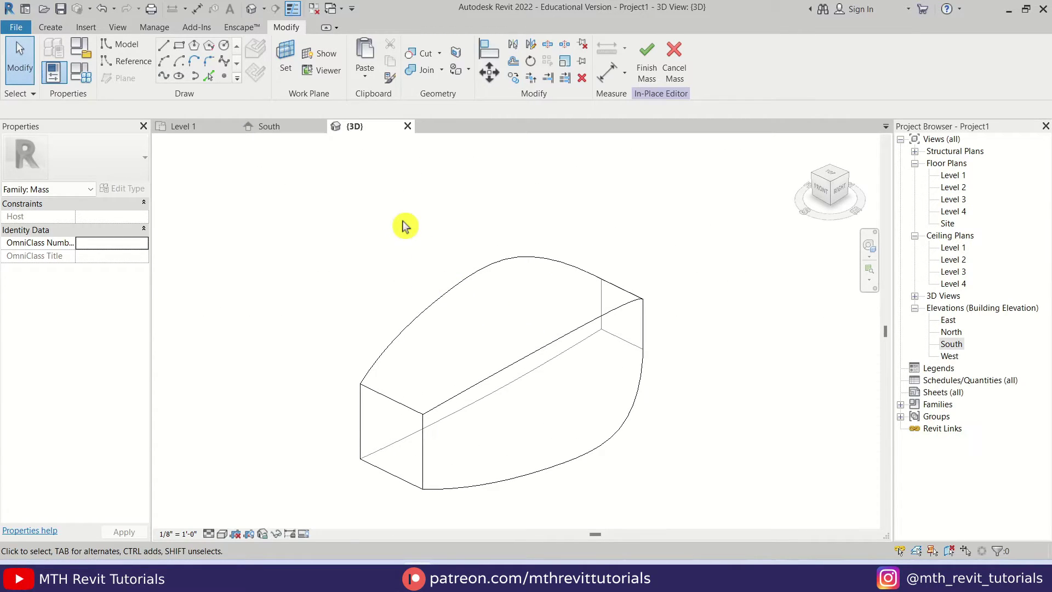
pyautogui.hotkey('ctrl', 'z')
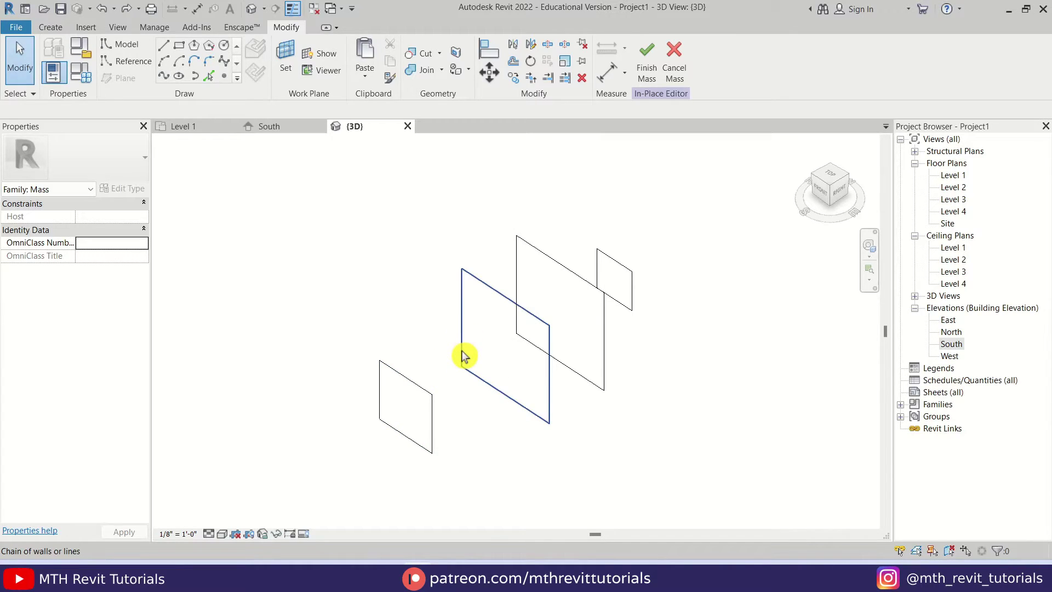
# Create a solid form between the first small square and the adjacent larger square
pyautogui.click(428, 394)
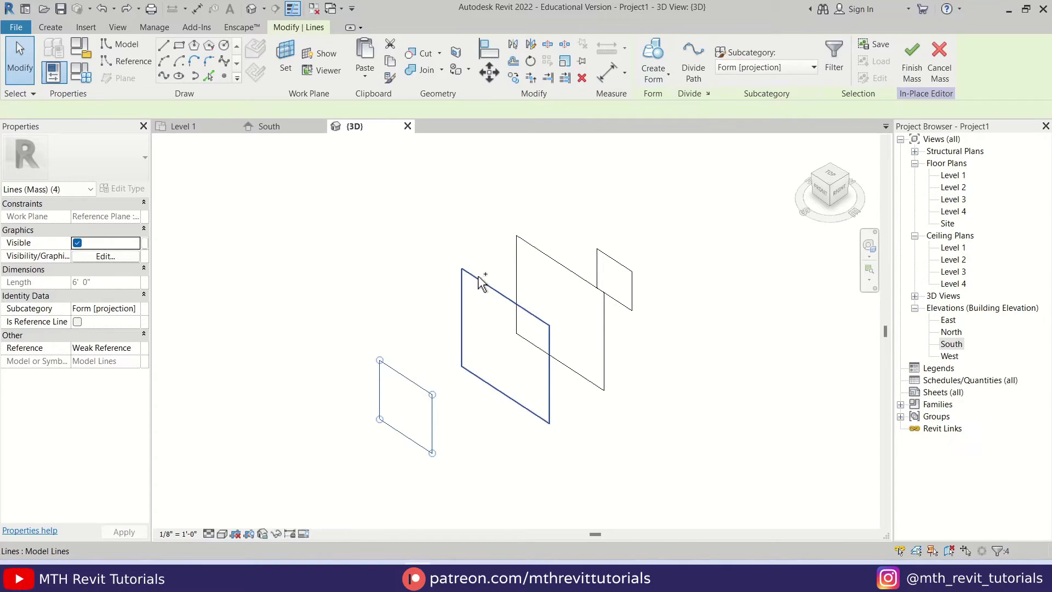
pyautogui.keyDown('ctrl'); pyautogui.click(478, 279); pyautogui.keyUp('ctrl')
pyautogui.click(657, 81)
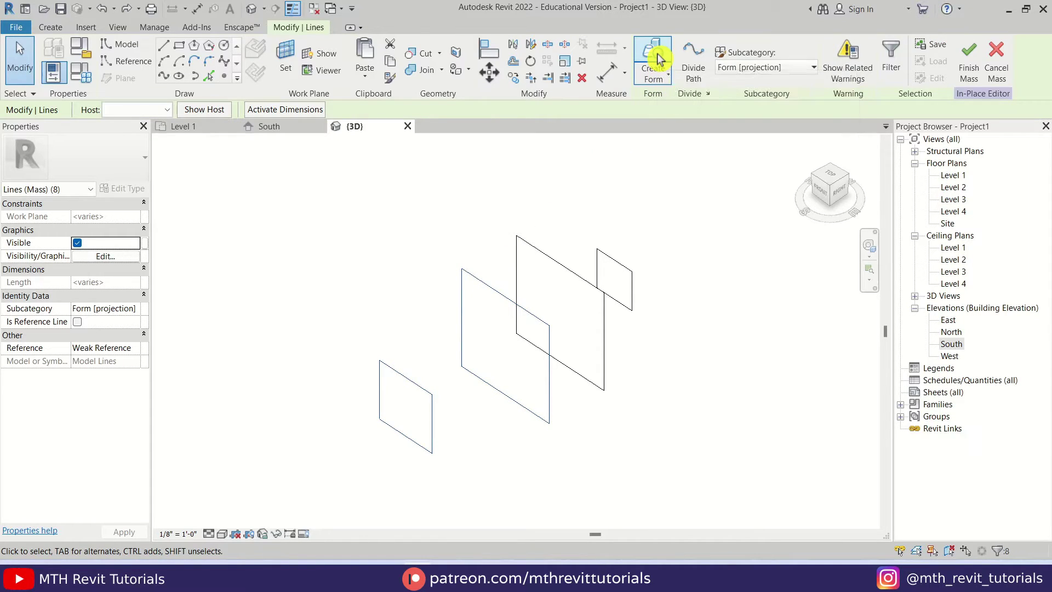
pyautogui.click(682, 121)
# Create a form joining the larger end face of the solid to the second larger square
pyautogui.keyDown('shift'); pyautogui.moveTo(615, 462); pyautogui.dragTo(524, 338, button='middle'); pyautogui.keyUp('shift')
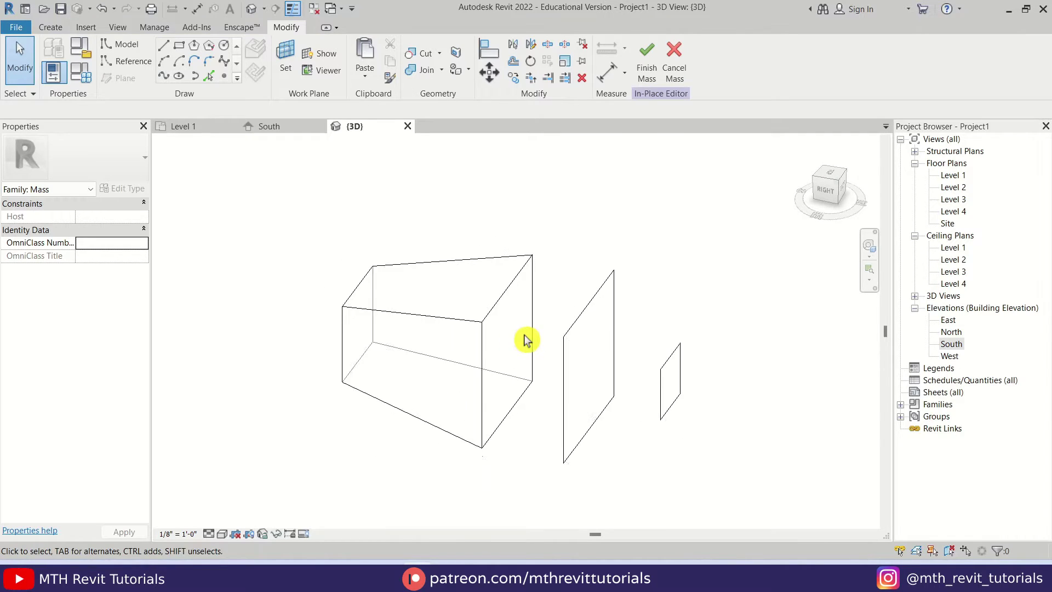
pyautogui.press('Tab')
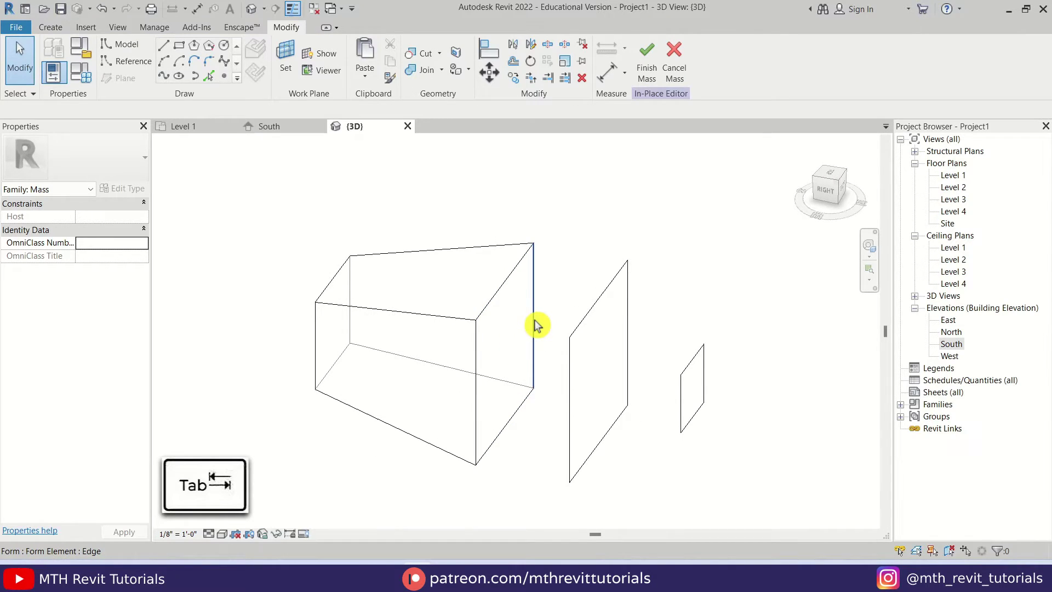
pyautogui.press('Tab')
pyautogui.press('Tab')
pyautogui.press('Tab')
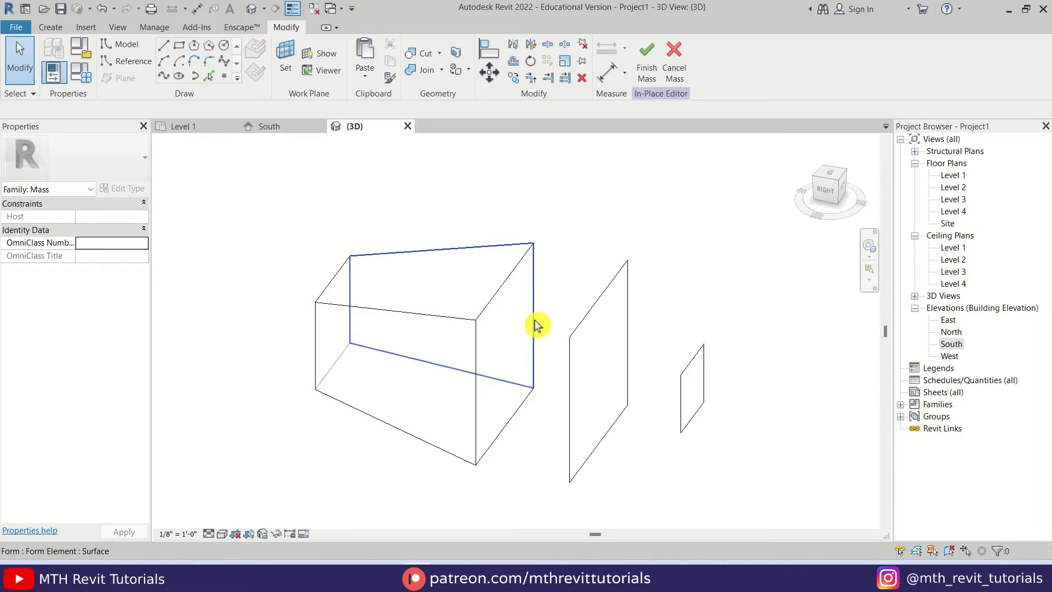
pyautogui.click(535, 326)
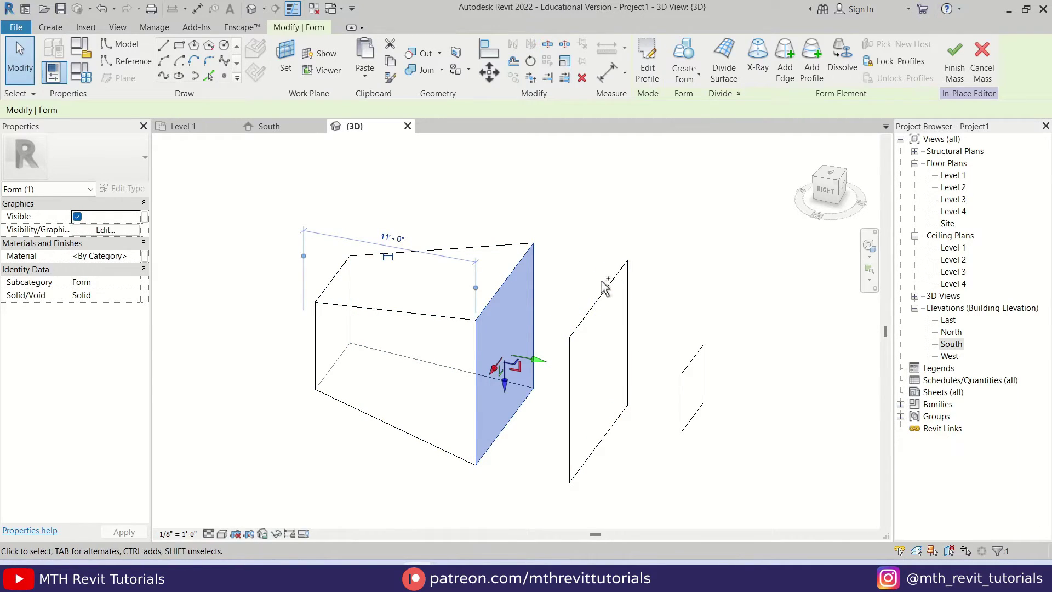
pyautogui.keyDown('ctrl'); pyautogui.click(600, 306); pyautogui.keyUp('ctrl')
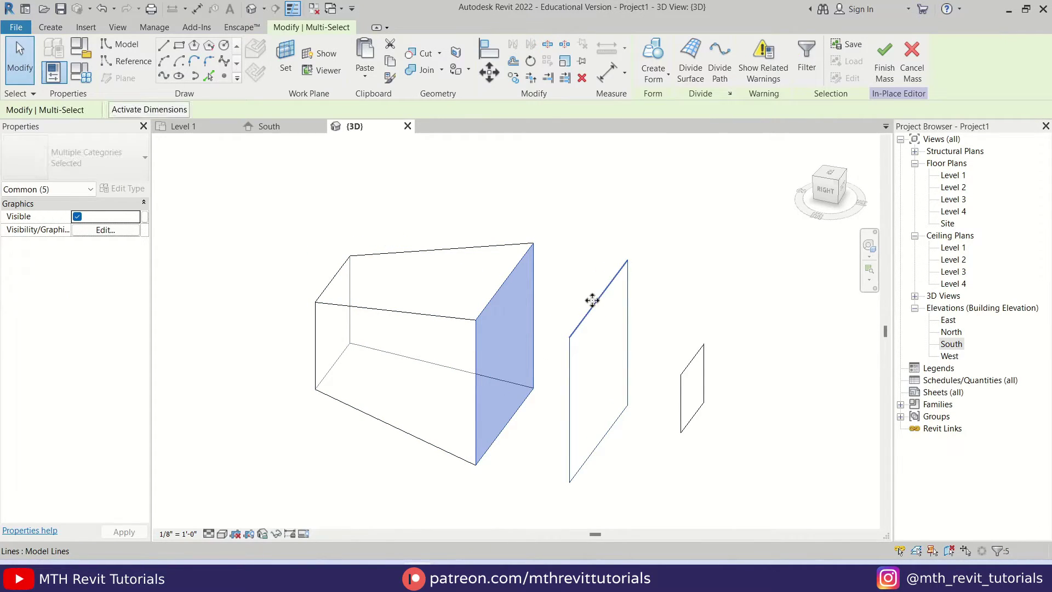
pyautogui.click(654, 63)
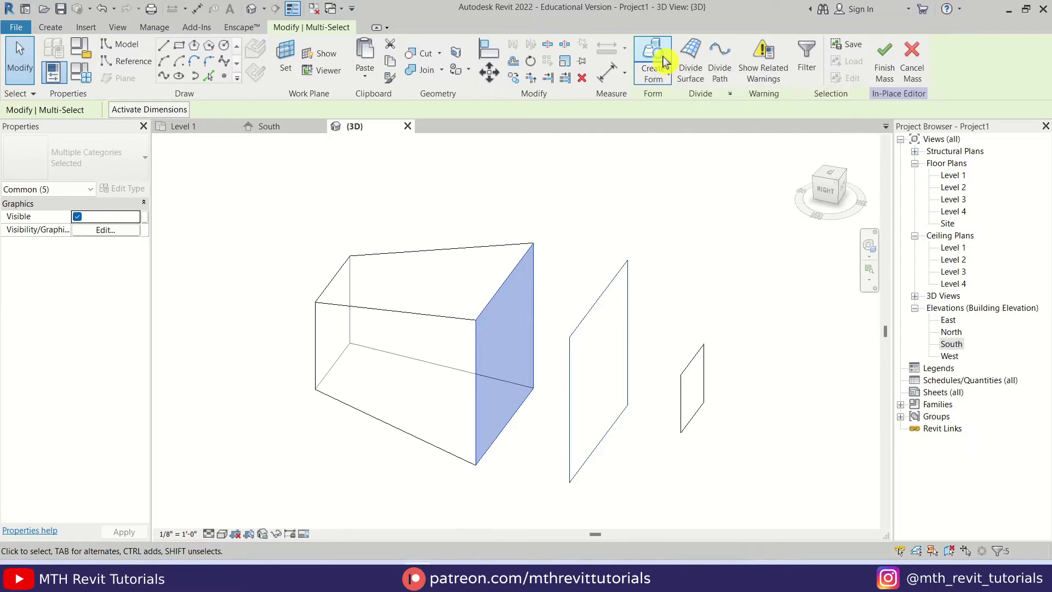
# Create a form joining the end face of the extended solid to the remaining small square
pyautogui.moveTo(700, 329); pyautogui.dragTo(644, 288, button='middle')
pyautogui.press('Tab')
pyautogui.press('Tab')
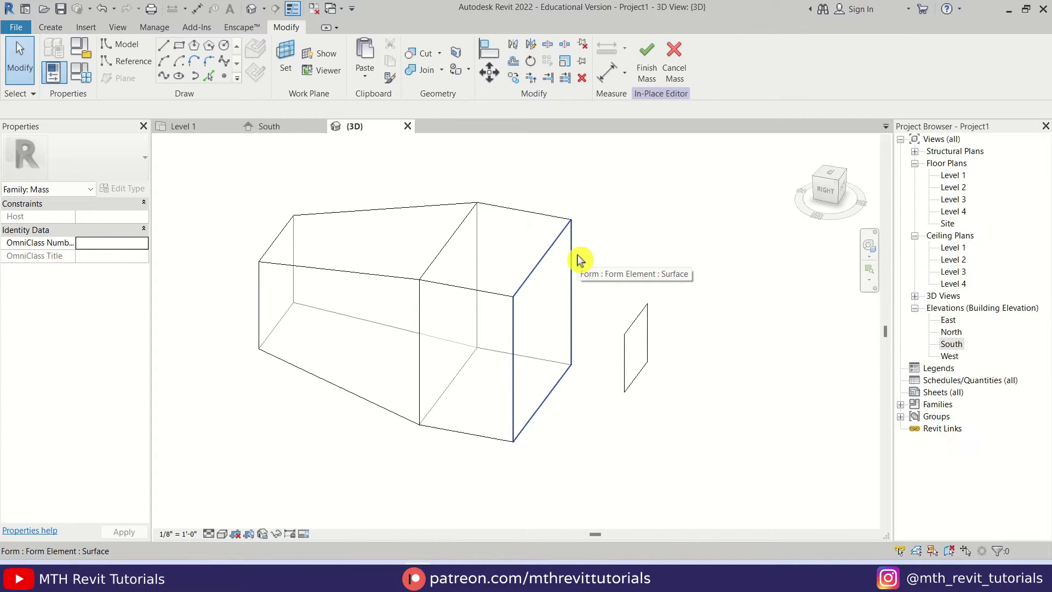
pyautogui.click(581, 261)
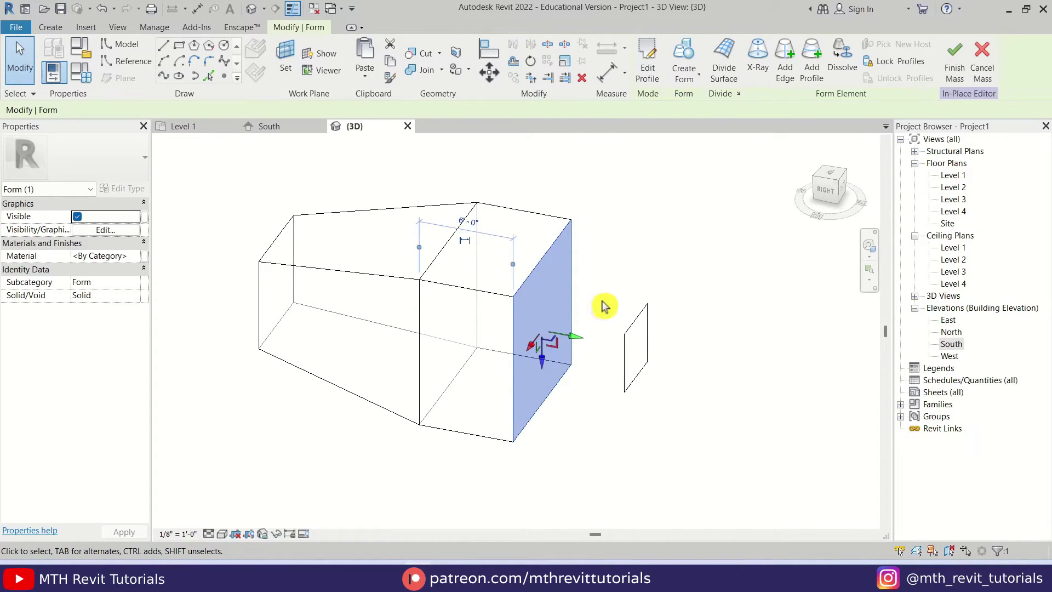
pyautogui.keyDown('ctrl'); pyautogui.click(637, 328); pyautogui.keyUp('ctrl')
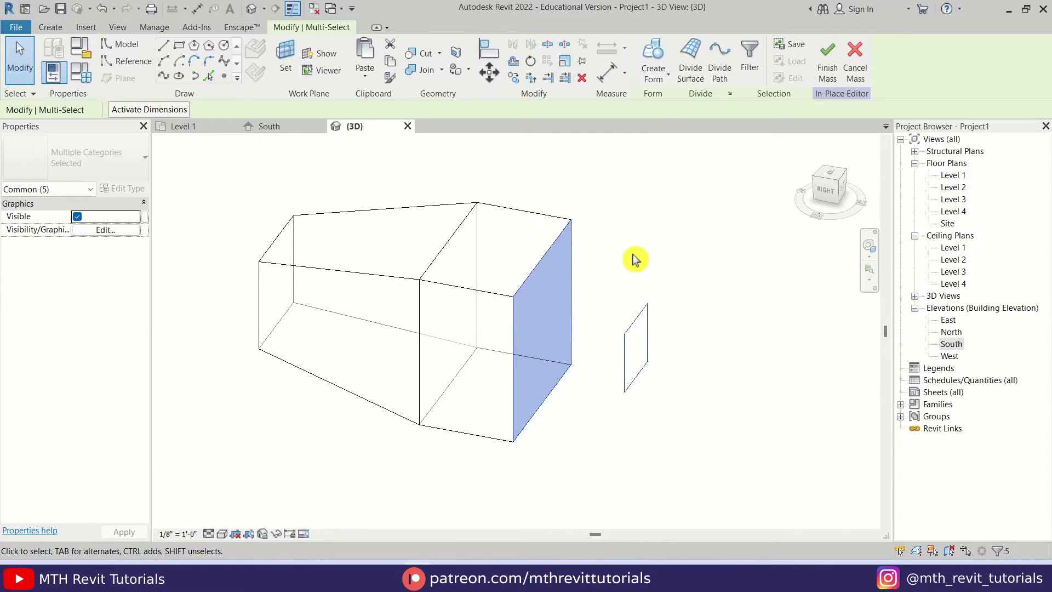
pyautogui.click(654, 66)
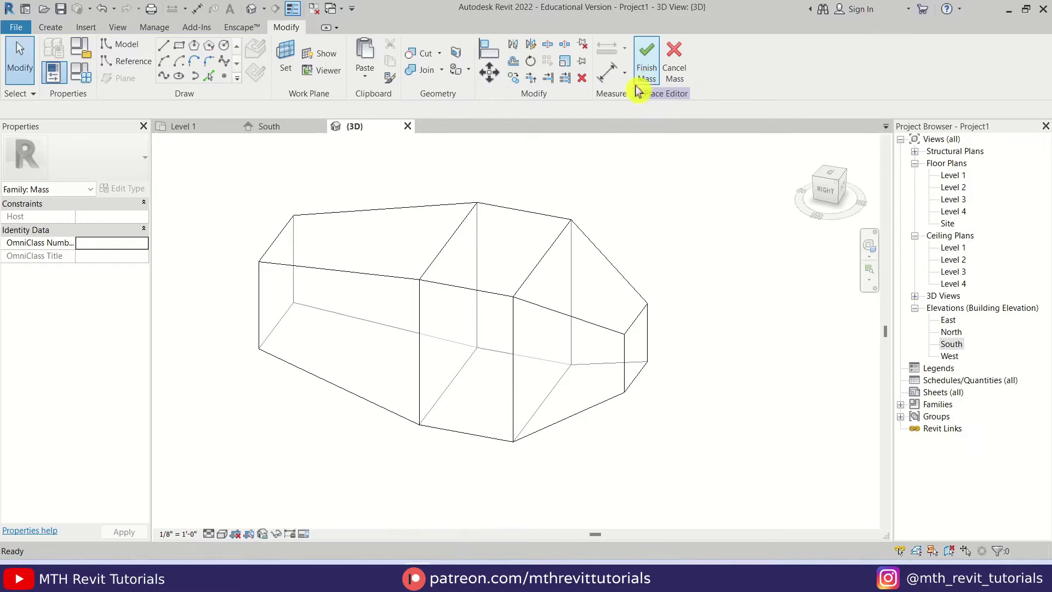
# Finish the in-place mass
pyautogui.keyDown('shift'); pyautogui.moveTo(593, 478); pyautogui.dragTo(536, 489, button='middle'); pyautogui.keyUp('shift')
pyautogui.scroll(3, 472, 277)
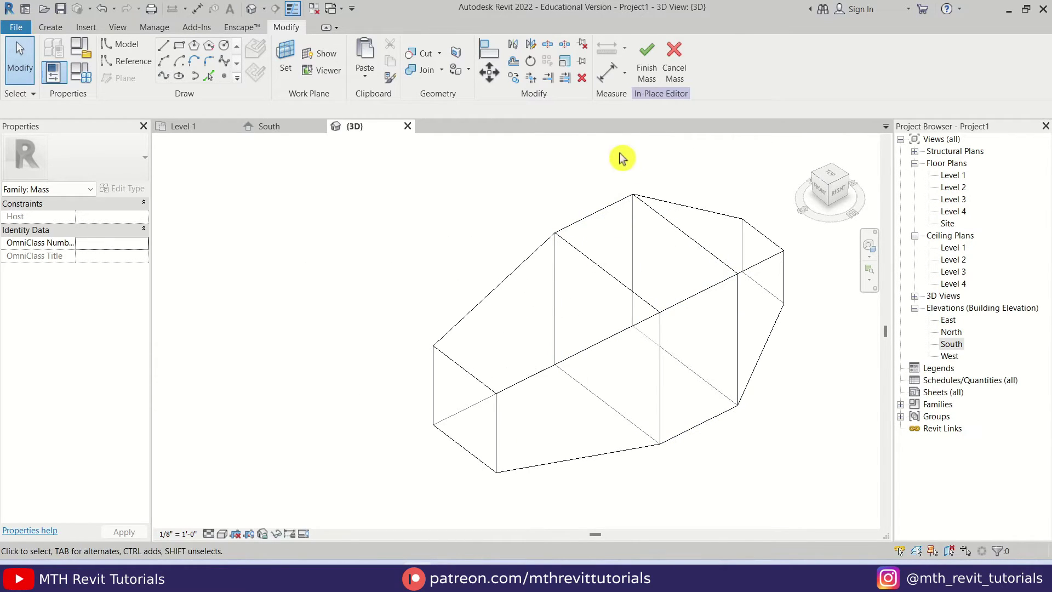
pyautogui.click(645, 72)
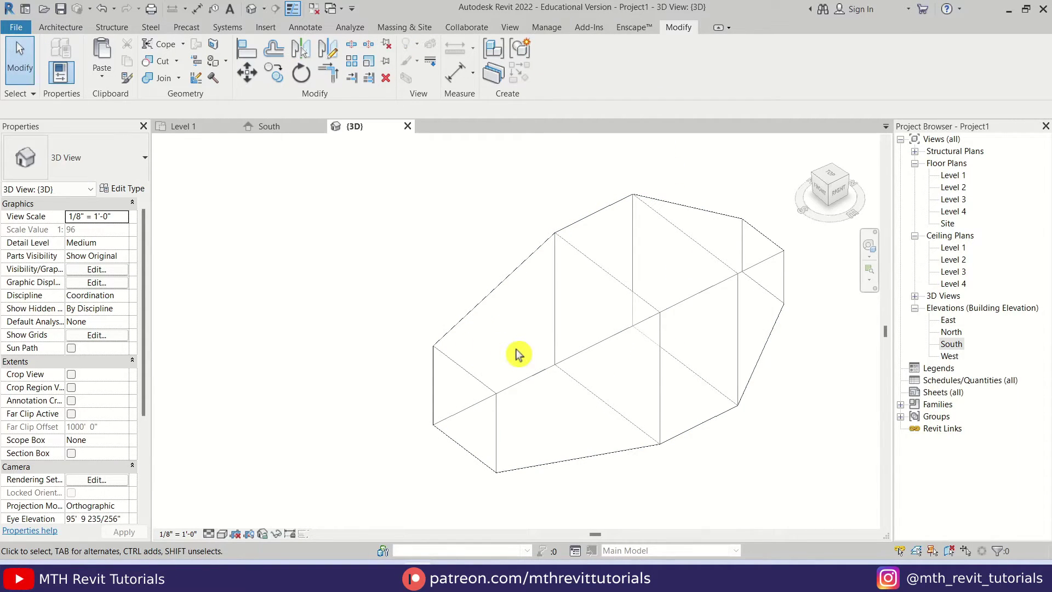
# Start Wall by Face with the Basic Wall type Generic - 5"
pyautogui.keyDown('shift'); pyautogui.moveTo(542, 404); pyautogui.dragTo(470, 570, button='middle'); pyautogui.keyUp('shift')
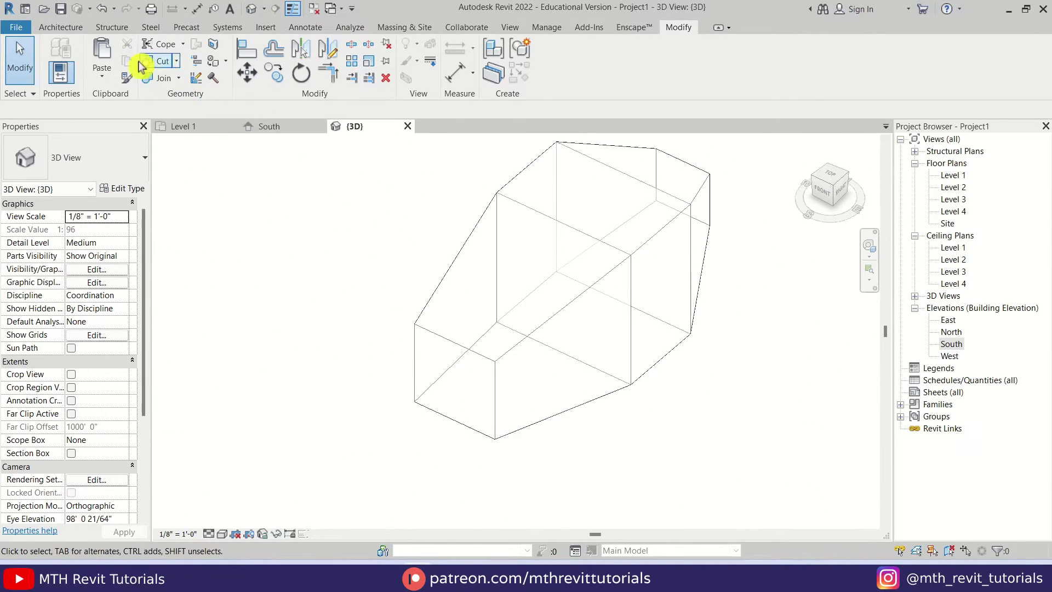
pyautogui.click(60, 27)
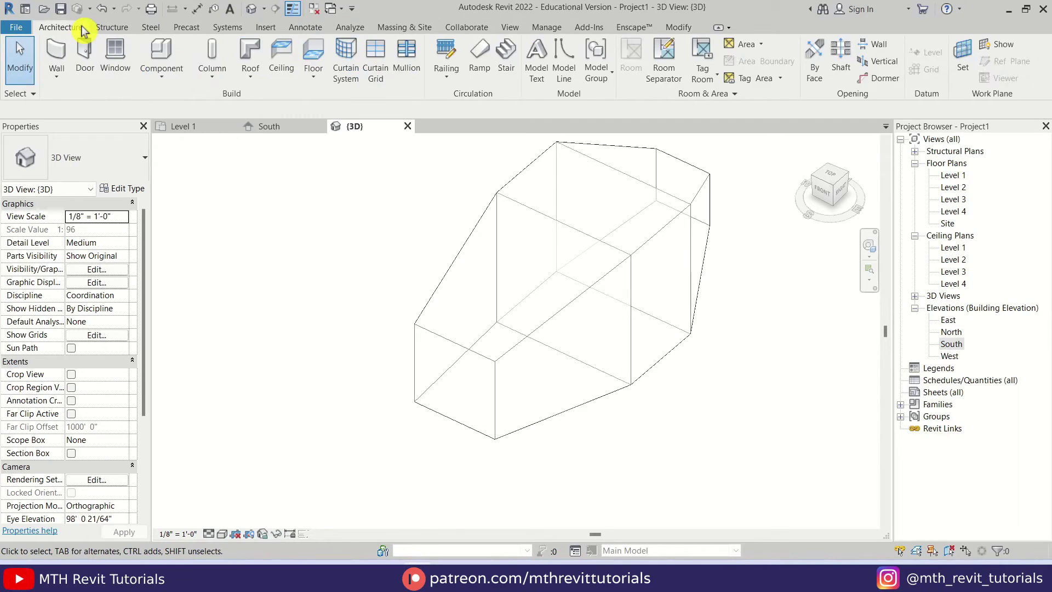
pyautogui.click(65, 80)
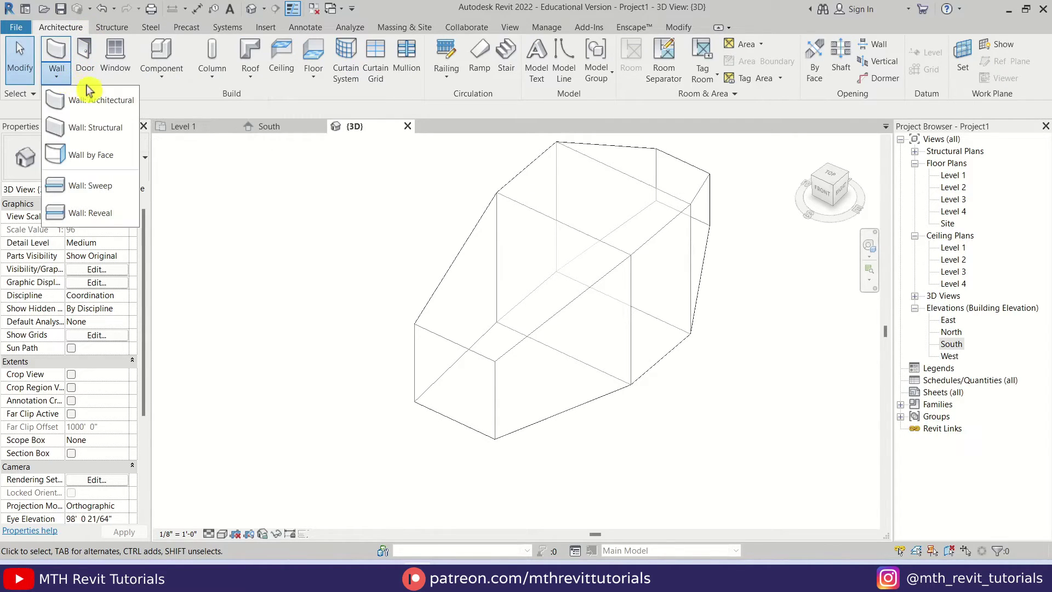
pyautogui.click(129, 161)
pyautogui.click(136, 171)
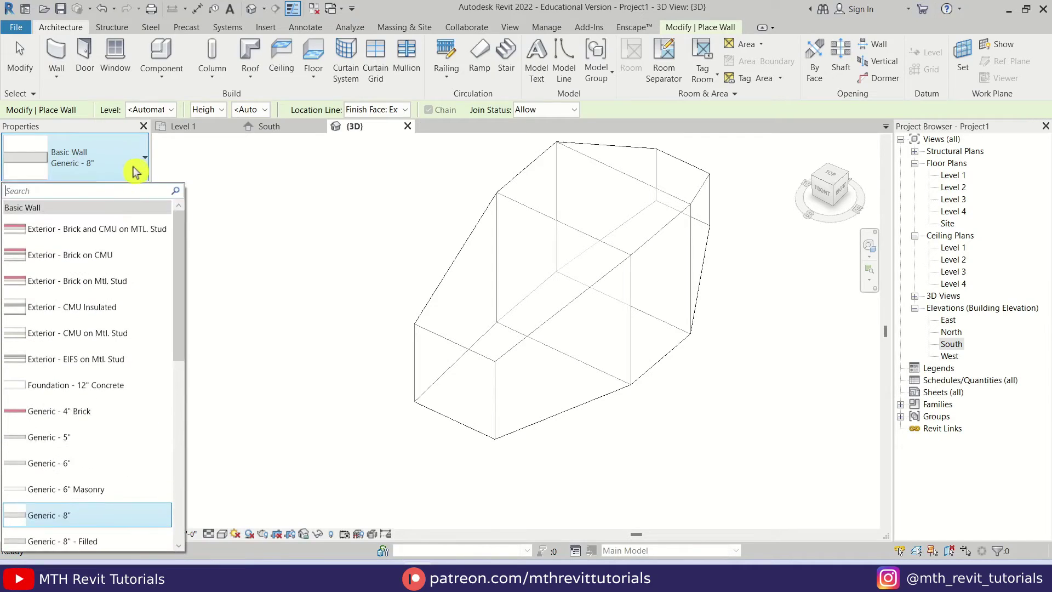
pyautogui.click(107, 441)
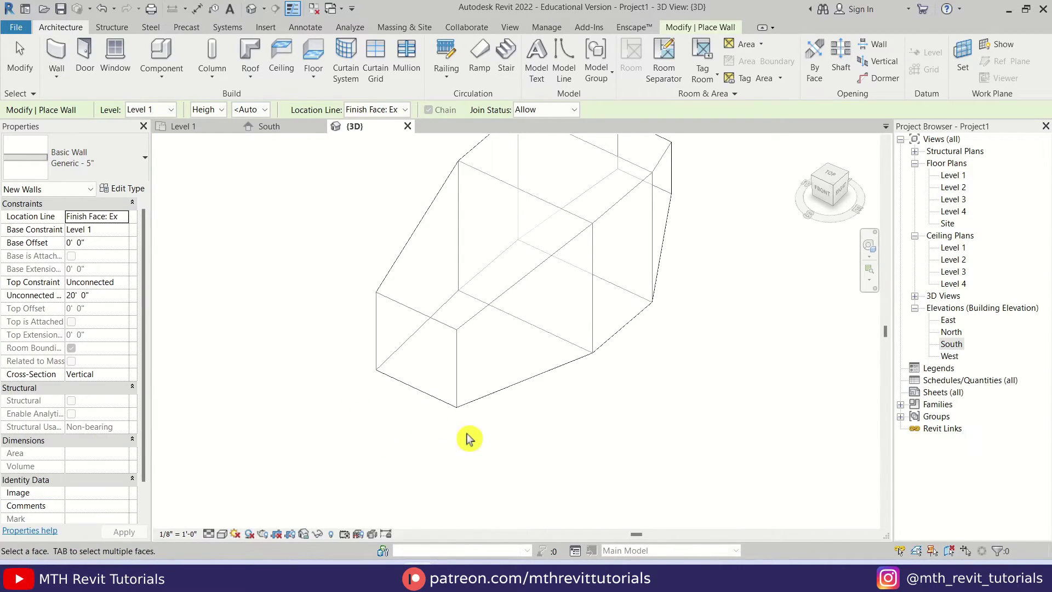
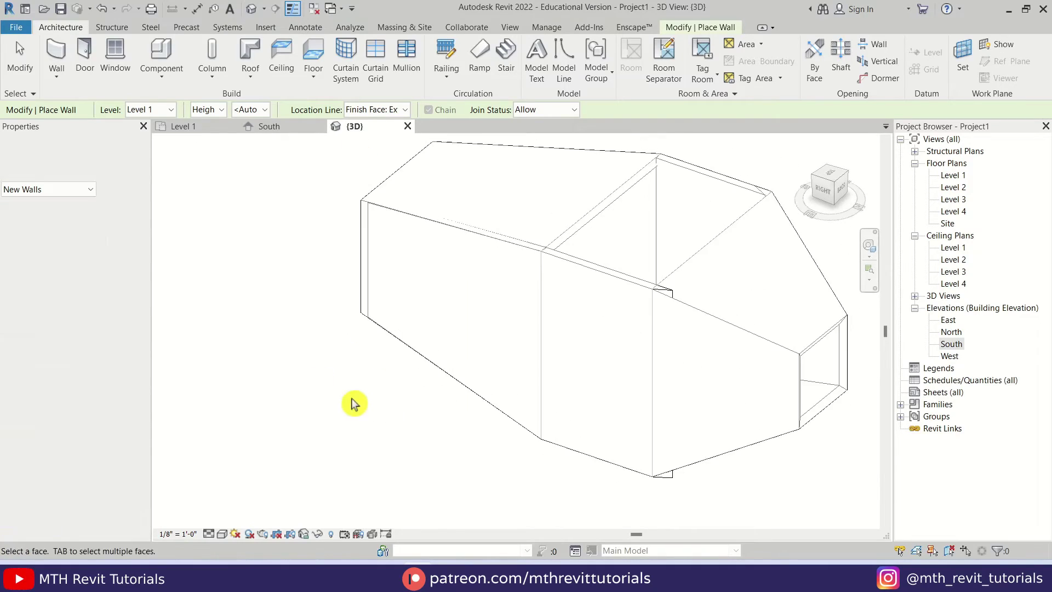
# Set the 3D view to the Shaded visual style and end the wall placement
pyautogui.keyDown('shift'); pyautogui.moveTo(650, 453); pyautogui.dragTo(457, 302, button='middle'); pyautogui.keyUp('shift')
pyautogui.press('s')
pyautogui.press('d')
pyautogui.moveTo(410, 335)
pyautogui.mouseDown(button='middle')
pyautogui.moveTo(452, 423)
pyautogui.moveTo(536, 394)
pyautogui.moveTo(353, 460)
pyautogui.mouseUp(button='middle')
pyautogui.scroll(4, 498, 258)
pyautogui.keyDown('shift'); pyautogui.moveTo(564, 327); pyautogui.dragTo(436, 263, button='middle'); pyautogui.keyUp('shift')
pyautogui.scroll(-3, 641, 276)
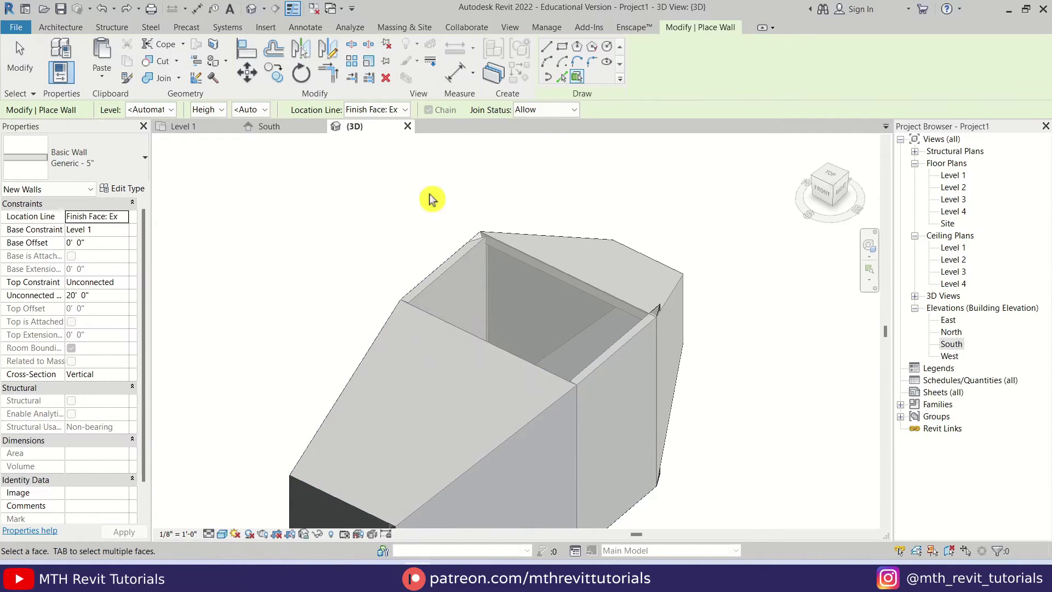
pyautogui.press('Escape')
pyautogui.press('Escape')
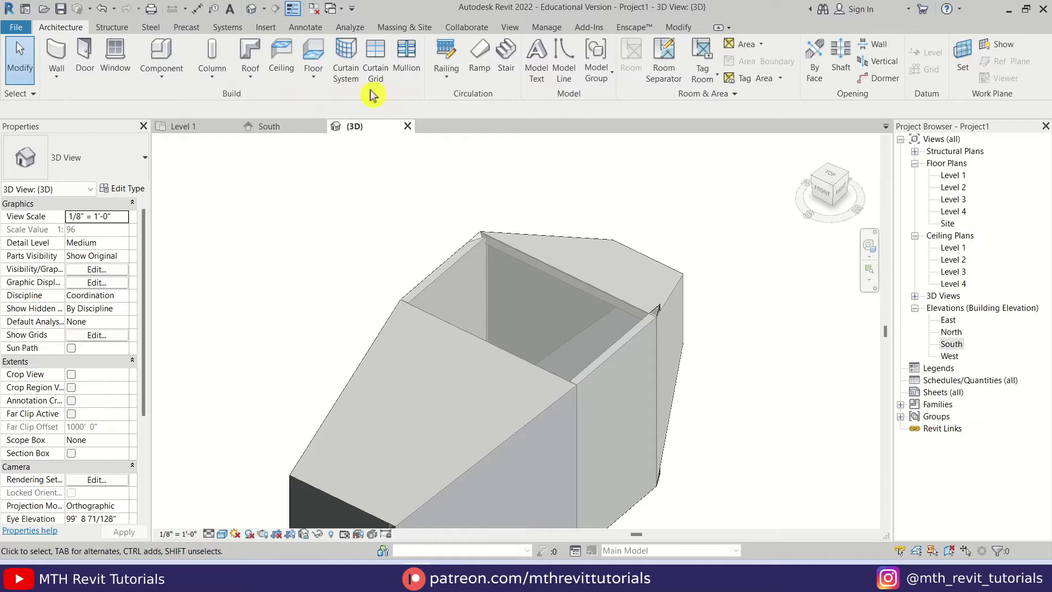
# Start Roof by Face and duplicate the Generic - 12" roof type as Generic - 5" with a 5" thick structure layer
pyautogui.click(250, 72)
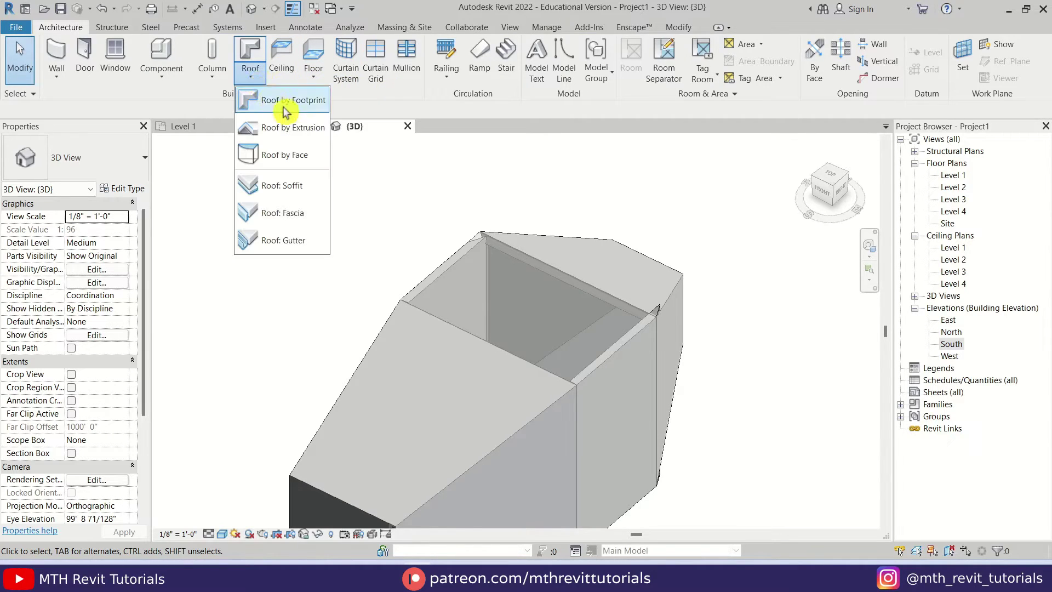
pyautogui.click(320, 158)
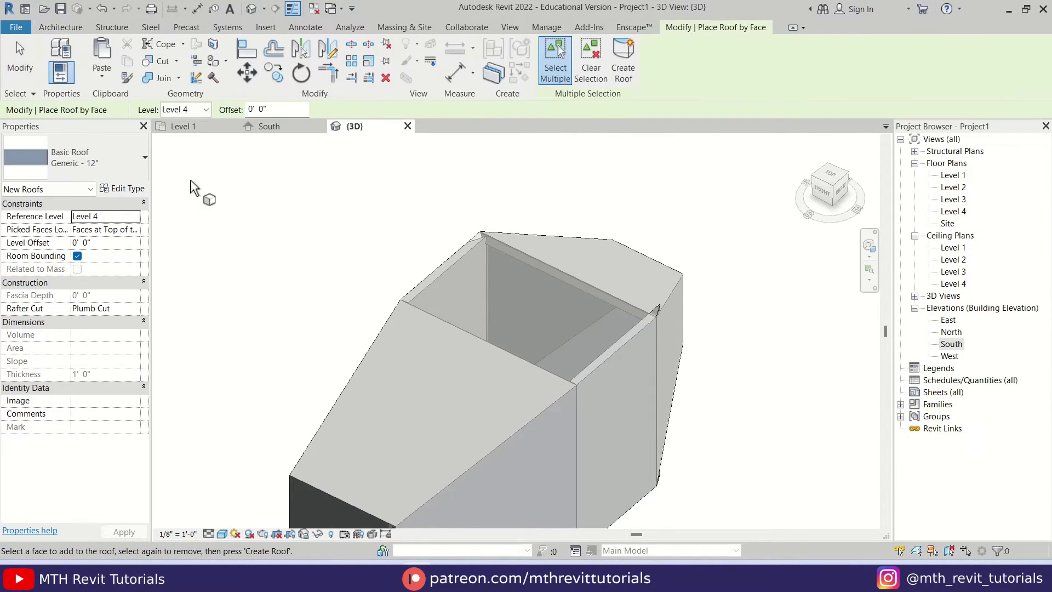
pyautogui.click(134, 189)
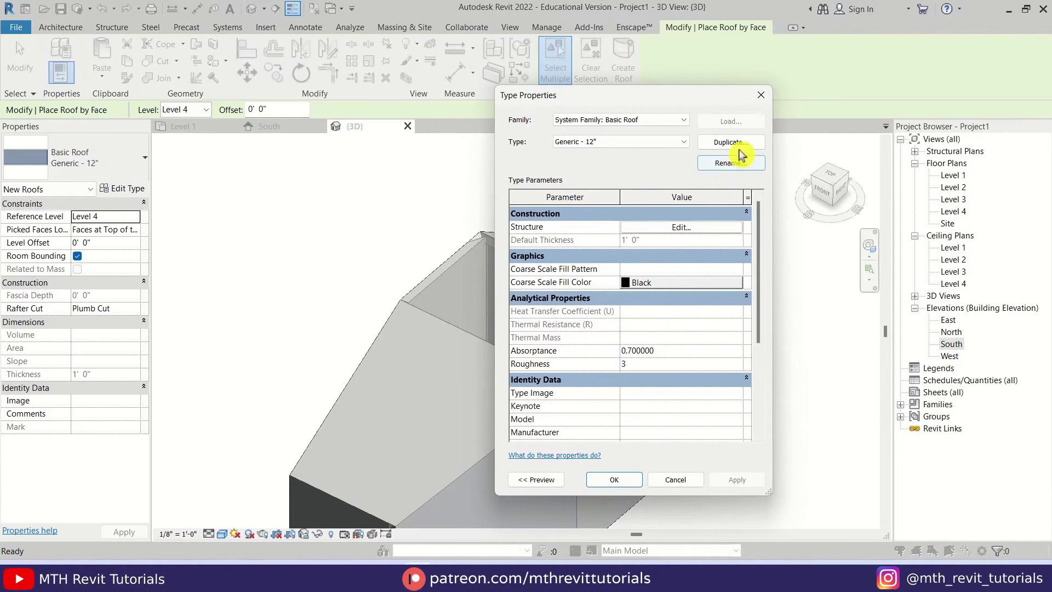
pyautogui.click(741, 145)
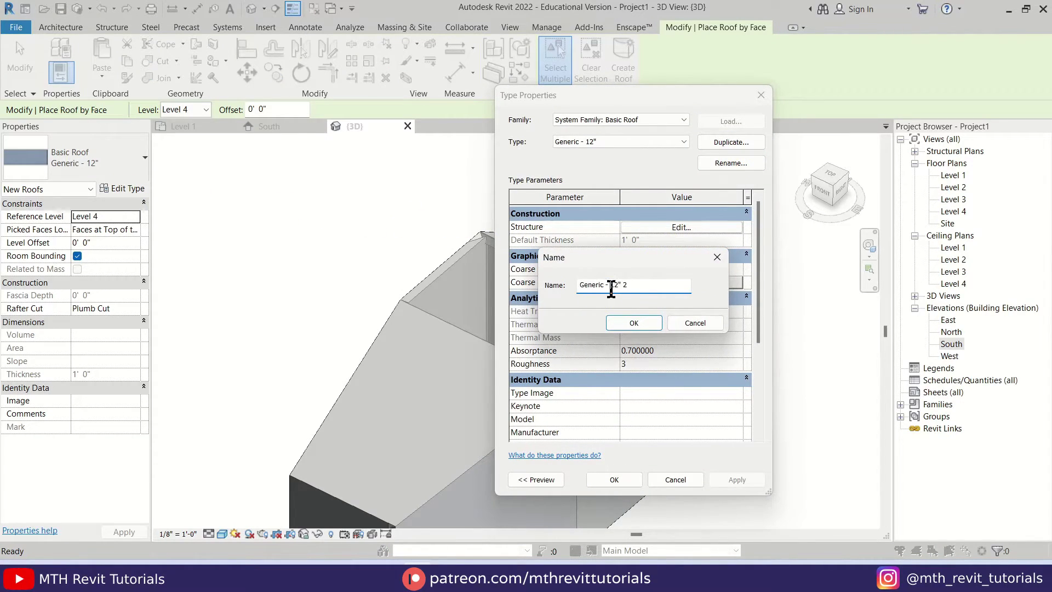
pyautogui.click(648, 322)
pyautogui.click(648, 227)
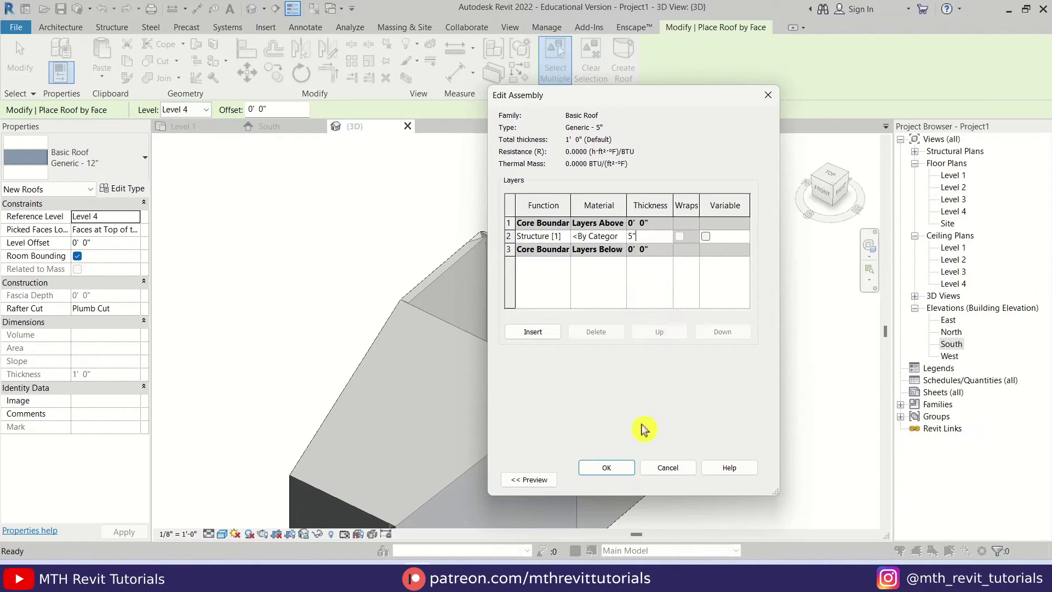
pyautogui.click(619, 467)
pyautogui.click(617, 479)
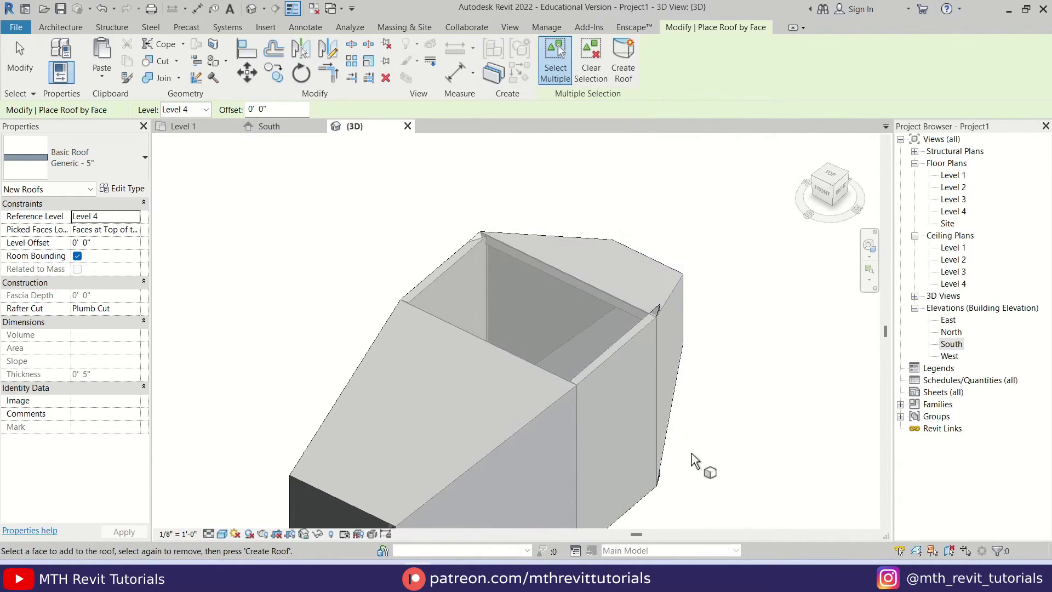
# Create a Generic - 5" roof on the open horizontal top face of the mass
pyautogui.scroll(4, 470, 270)
pyautogui.click(564, 208)
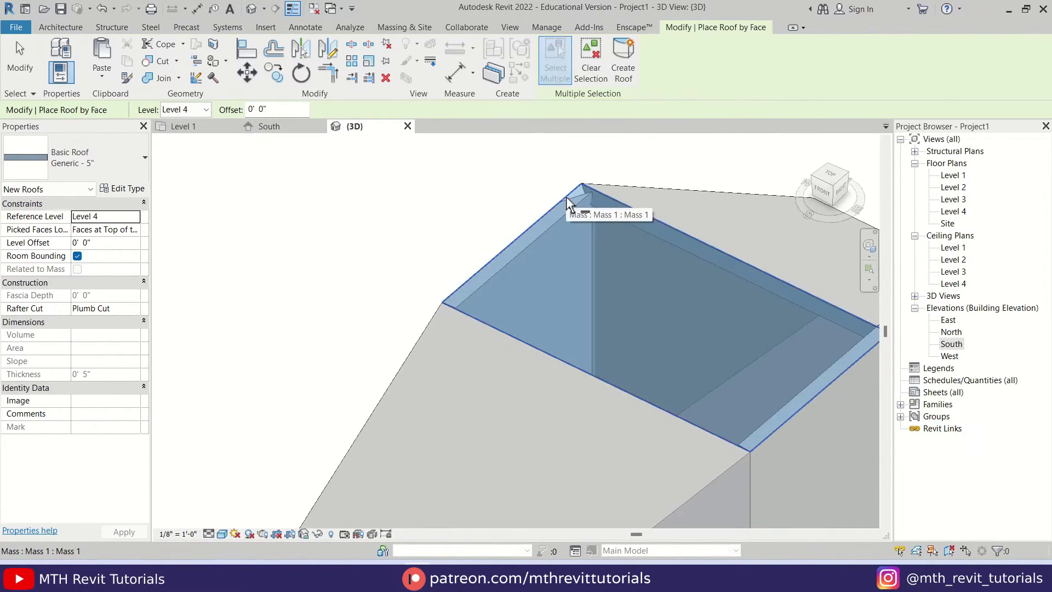
pyautogui.click(631, 81)
# Create a Generic - 5" roof on the horizontal underside face of the mass
pyautogui.scroll(-3, 550, 271)
pyautogui.keyDown('shift'); pyautogui.moveTo(668, 423); pyautogui.dragTo(598, 331, button='middle'); pyautogui.keyUp('shift')
pyautogui.scroll(3, 441, 383)
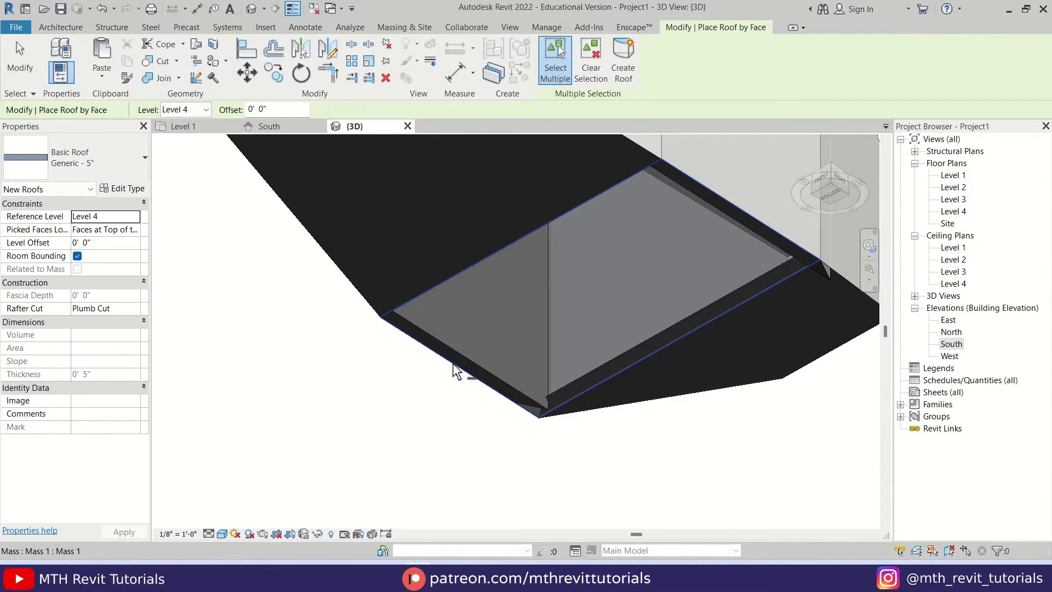
pyautogui.click(454, 370)
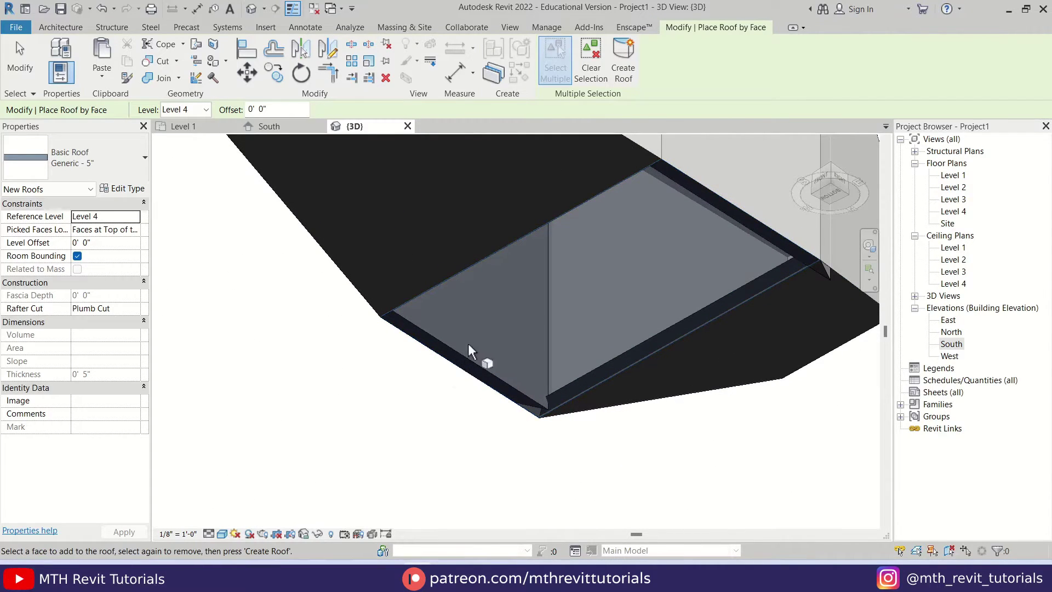
pyautogui.click(627, 85)
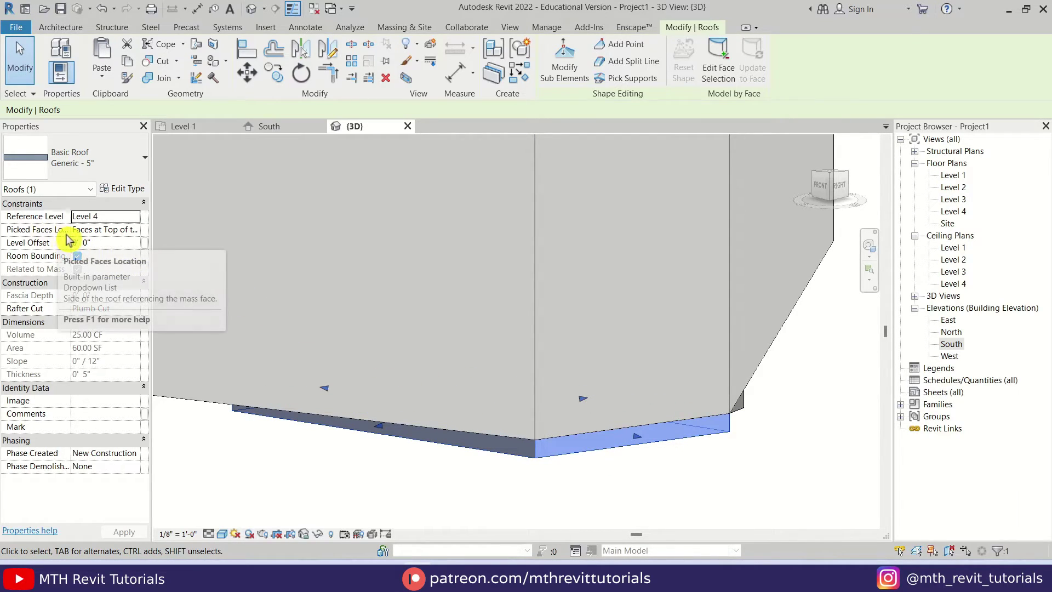
# Set the underside roof's Picked Faces Location to Faces at Bottom of the Roof and deselect the roof
pyautogui.click(135, 231)
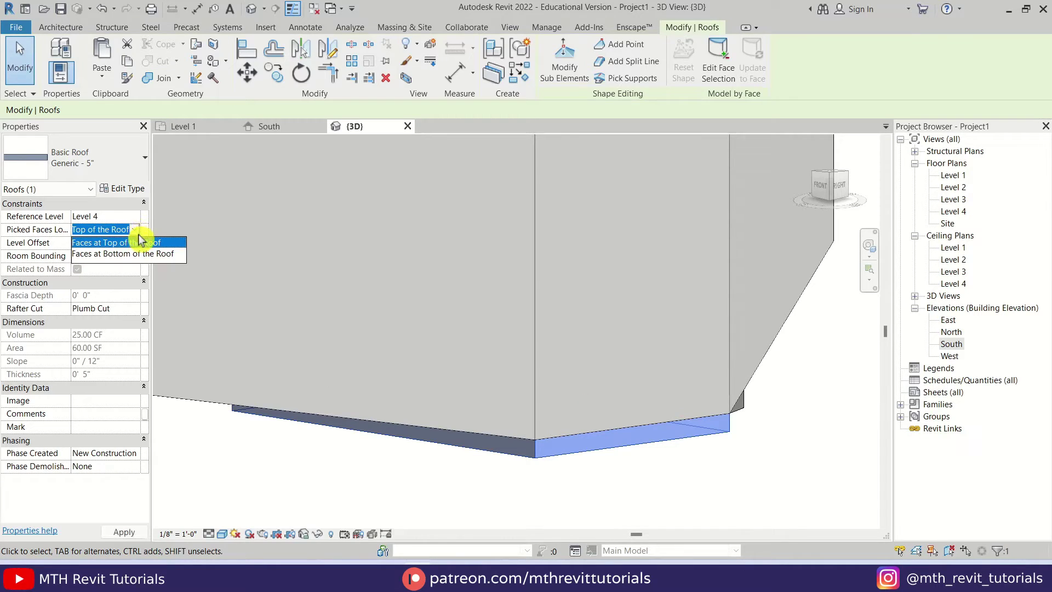
pyautogui.click(170, 255)
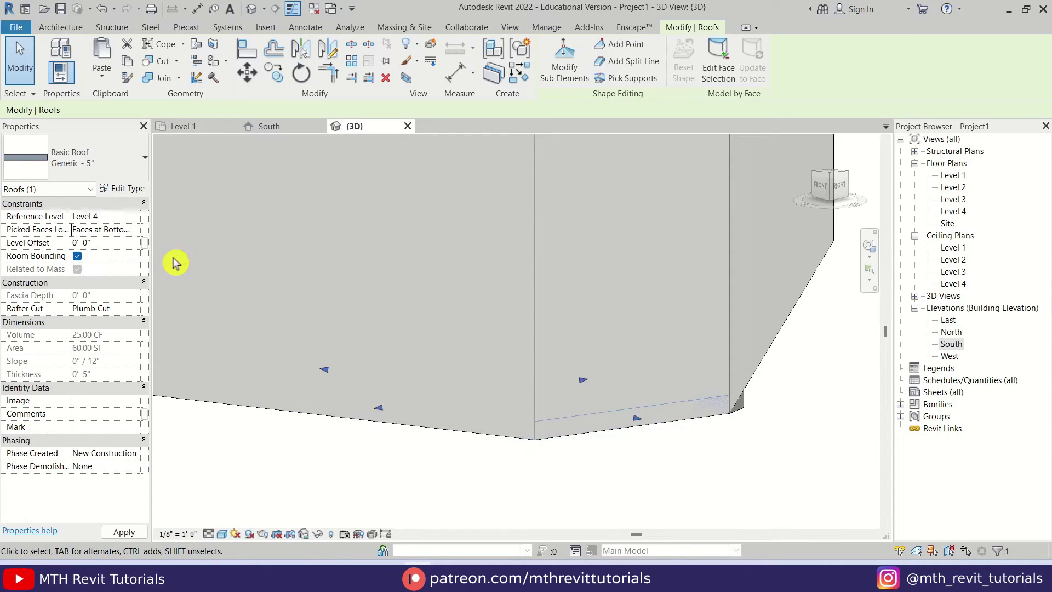
pyautogui.press('Escape')
# Examine the wall and roof corners and both end faces of the model from all sides in the 3D view
pyautogui.scroll(-3, 597, 444)
pyautogui.keyDown('shift'); pyautogui.moveTo(597, 444); pyautogui.dragTo(548, 455, button='middle'); pyautogui.keyUp('shift')
pyautogui.scroll(5, 414, 282)
pyautogui.keyDown('shift'); pyautogui.moveTo(646, 399); pyautogui.dragTo(471, 344, button='middle'); pyautogui.keyUp('shift')
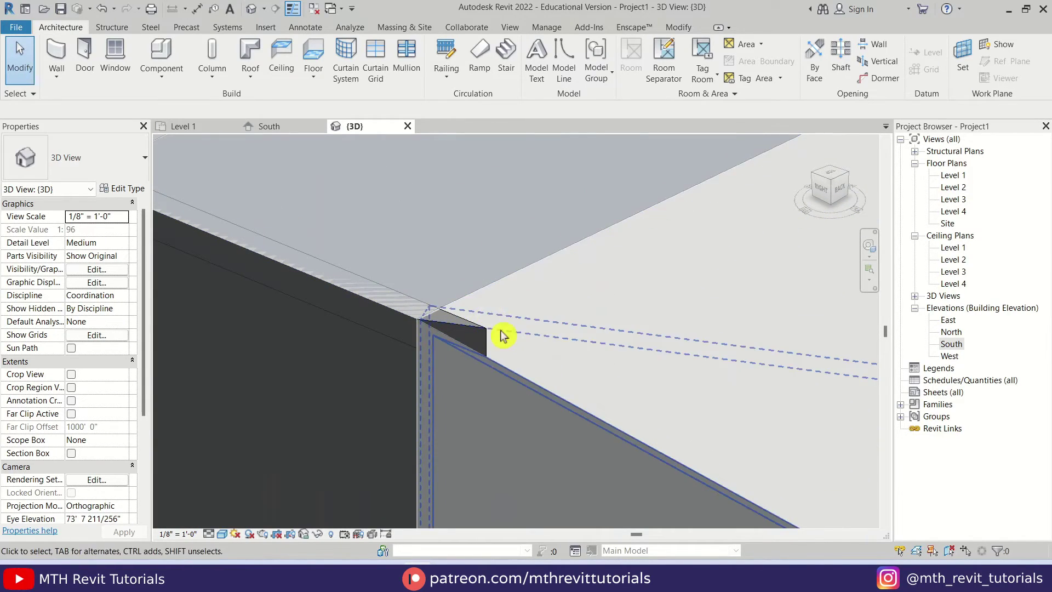
pyautogui.scroll(-5, 458, 287)
pyautogui.keyDown('shift'); pyautogui.moveTo(458, 287); pyautogui.dragTo(502, 392, button='middle'); pyautogui.keyUp('shift')
pyautogui.scroll(4, 470, 479)
pyautogui.scroll(-4, 501, 455)
pyautogui.moveTo(502, 441)
pyautogui.keyDown('shift'); pyautogui.mouseDown(button='middle')
pyautogui.moveTo(511, 413)
pyautogui.moveTo(496, 426)
pyautogui.mouseUp(button='middle'); pyautogui.keyUp('shift')
pyautogui.scroll(-2, 495, 426)
pyautogui.keyDown('shift'); pyautogui.moveTo(552, 390); pyautogui.dragTo(512, 343, button='middle'); pyautogui.keyUp('shift')
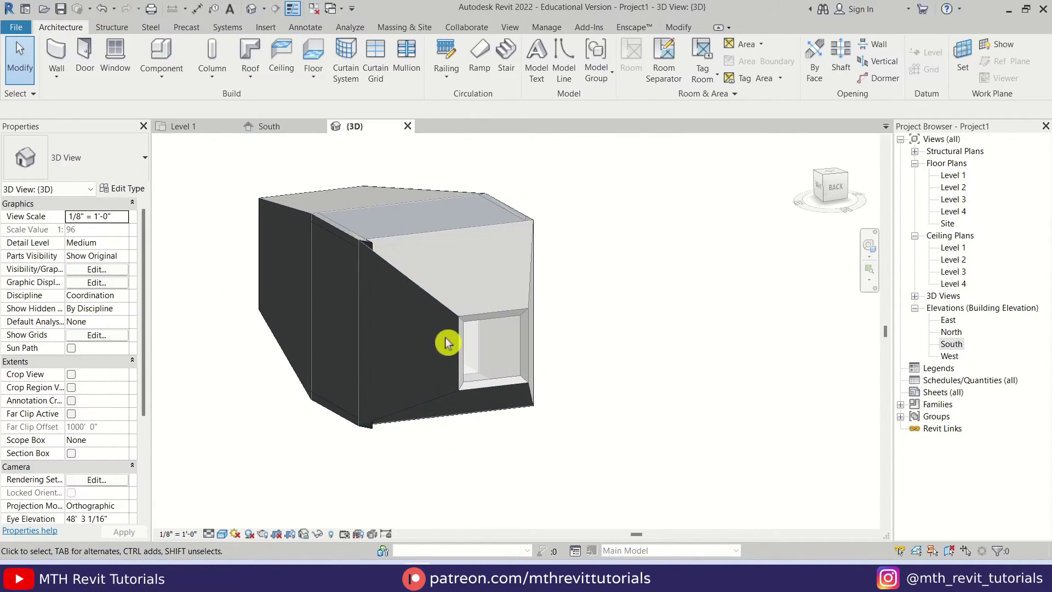
pyautogui.scroll(4, 460, 310)
pyautogui.scroll(-4, 556, 409)
pyautogui.scroll(5, 556, 409)
pyautogui.keyDown('shift'); pyautogui.moveTo(556, 410); pyautogui.dragTo(612, 222, button='middle'); pyautogui.keyUp('shift')
pyautogui.scroll(-6, 713, 415)
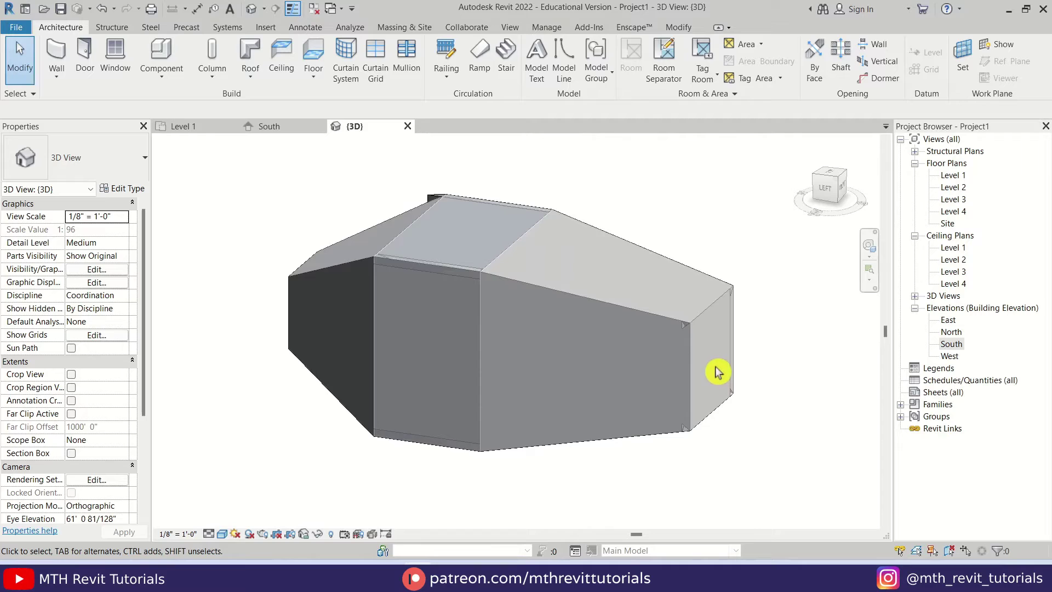
pyautogui.scroll(3, 481, 246)
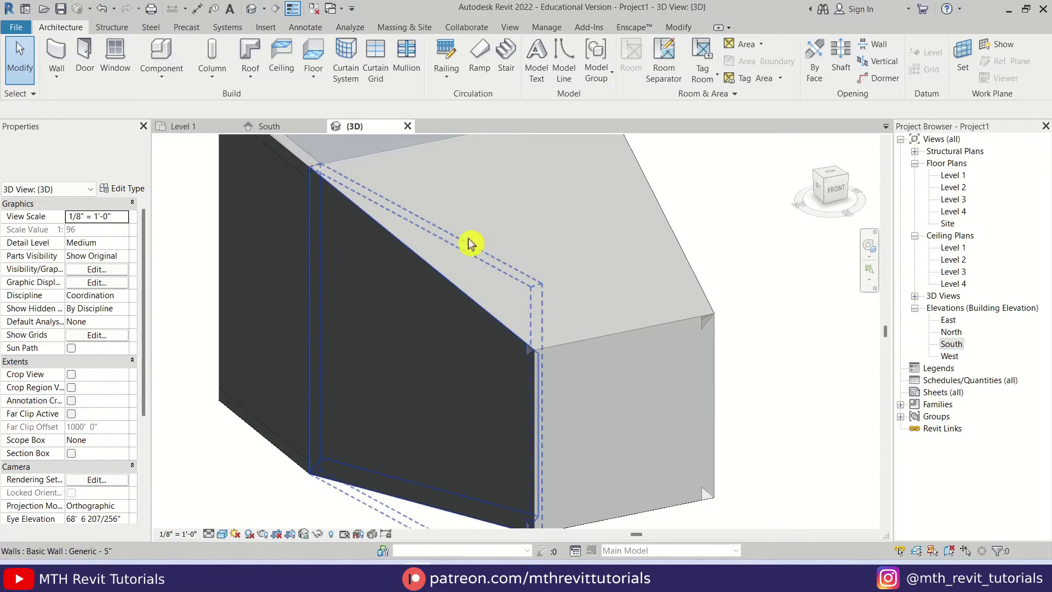
# Measure the height and width of the small end wall in the South elevation with aligned dimensions, without placing them
pyautogui.click(279, 127)
pyautogui.press('d')
pyautogui.press('i')
pyautogui.scroll(1, 520, 405)
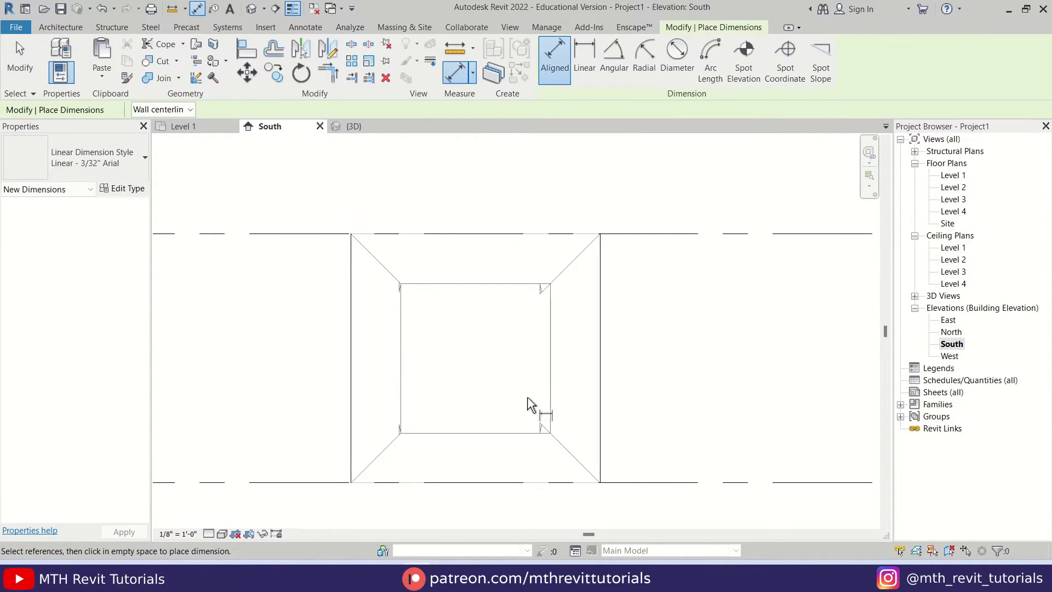
pyautogui.click(522, 432)
pyautogui.click(500, 284)
pyautogui.press('Escape')
pyautogui.press('Escape')
pyautogui.press('d')
pyautogui.press('i')
pyautogui.click(401, 353)
pyautogui.click(550, 369)
pyautogui.press('Escape')
pyautogui.press('Escape')
pyautogui.press('Escape')
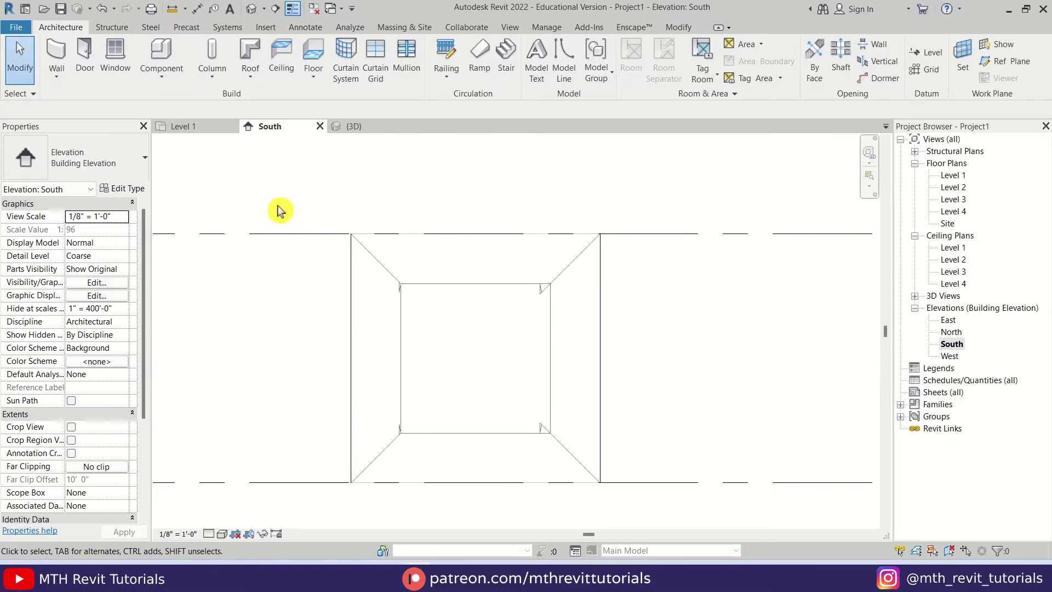
# Start window placement and duplicate the Fixed 36" x 48" type as 6'X6' with a height and width of 6'
pyautogui.click(116, 63)
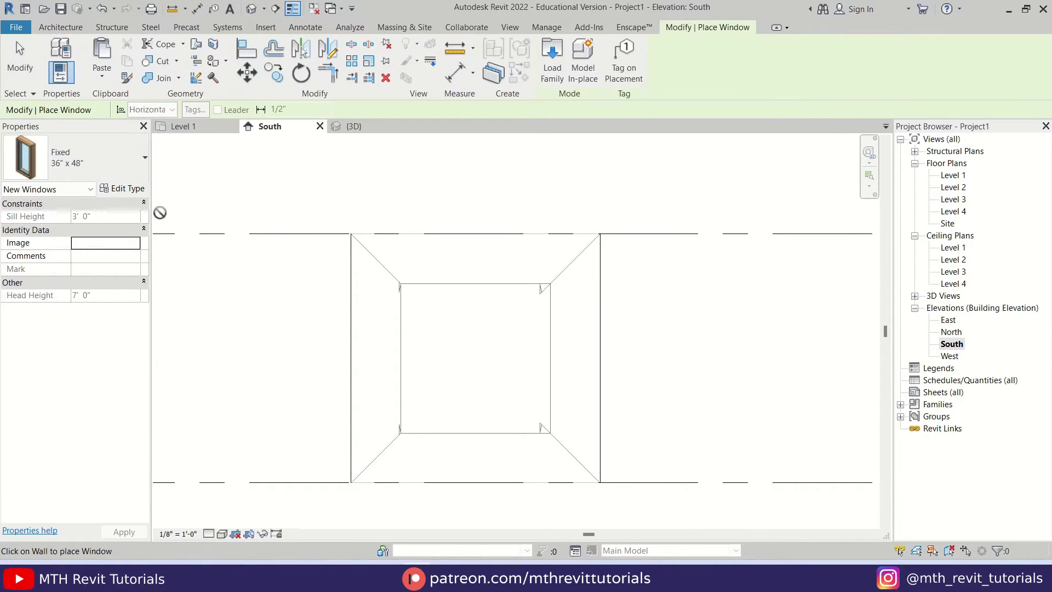
pyautogui.click(125, 189)
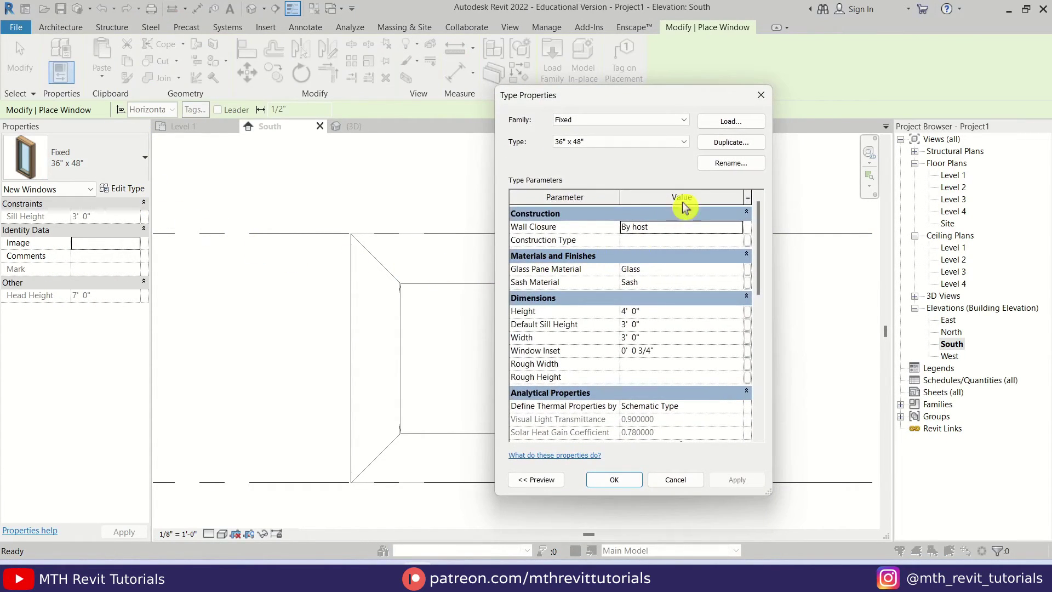
pyautogui.click(712, 144)
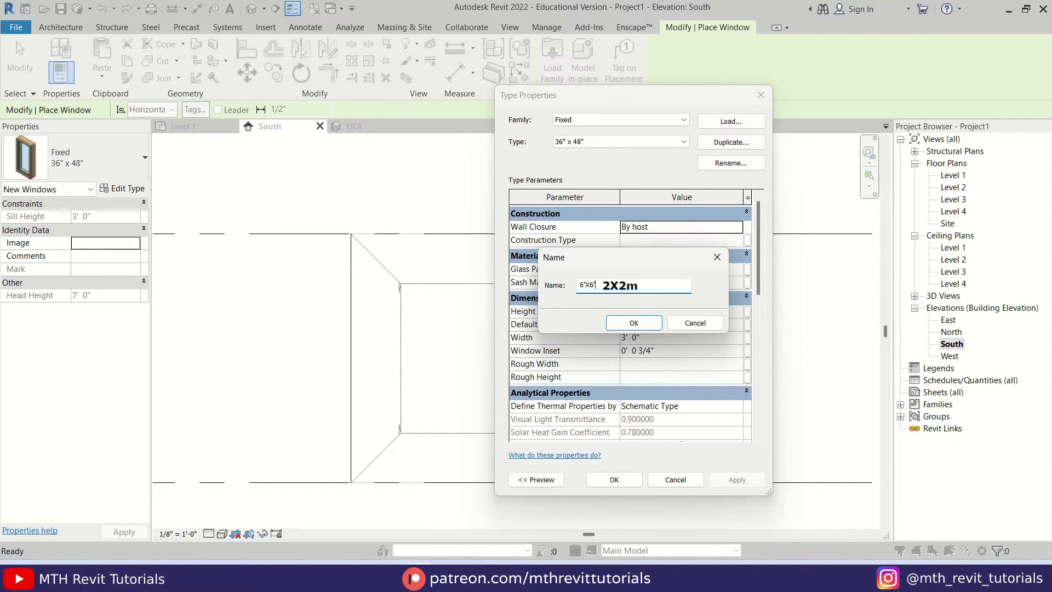
pyautogui.write("6'X6'")
pyautogui.click(648, 321)
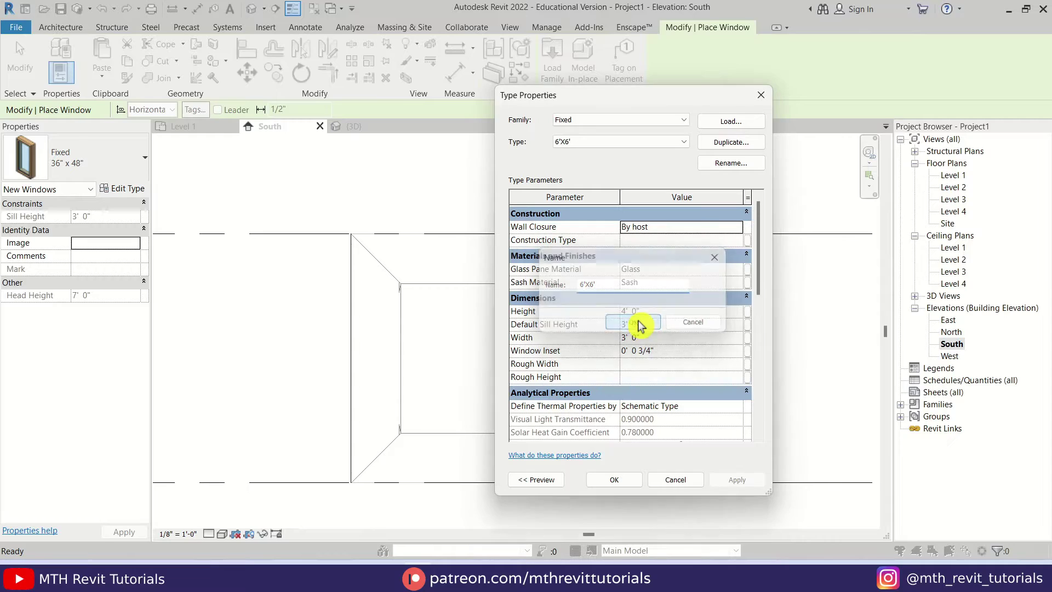
pyautogui.click(663, 311)
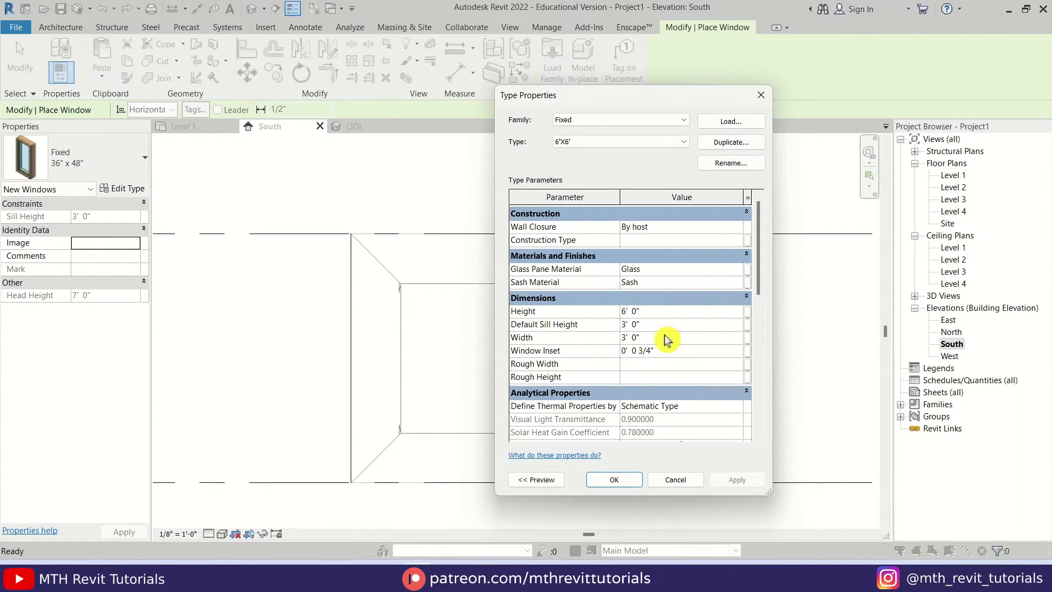
pyautogui.click(629, 484)
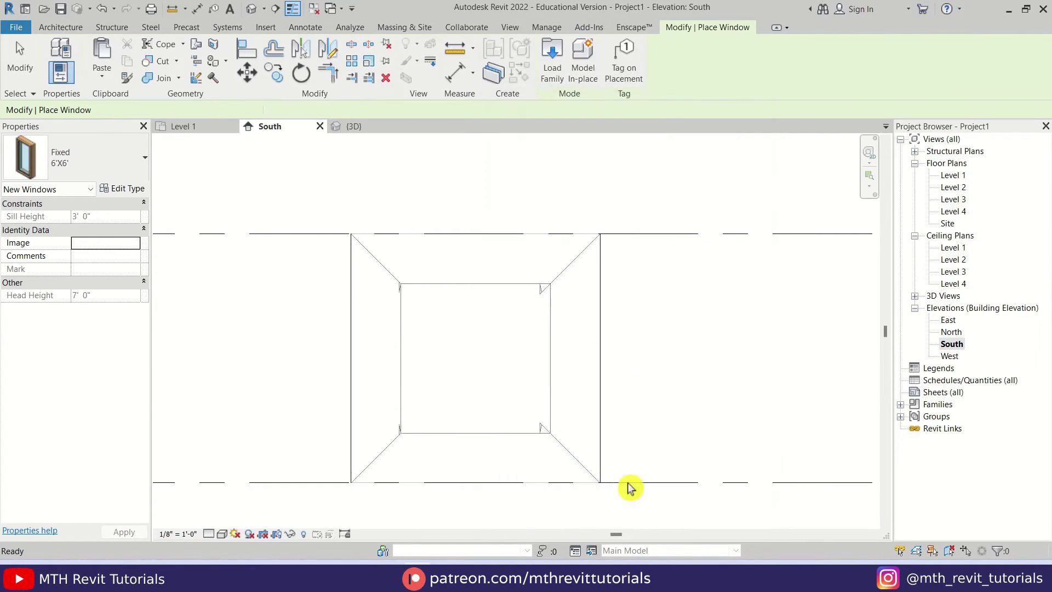
# Place a Fixed 6'X6' window on the small south end wall, working in the 3D view
pyautogui.click(471, 358)
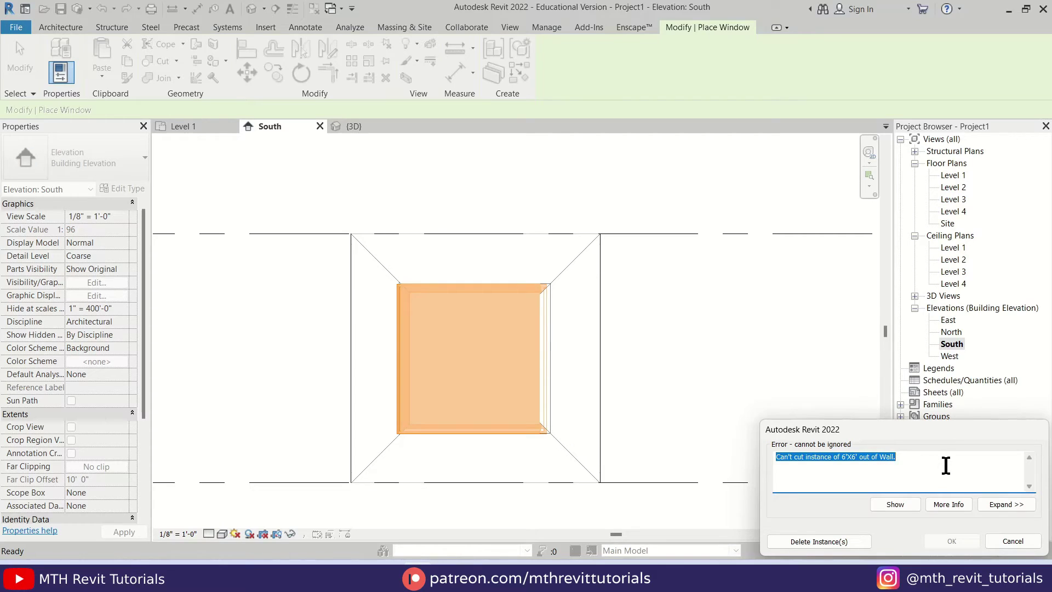
pyautogui.click(1028, 541)
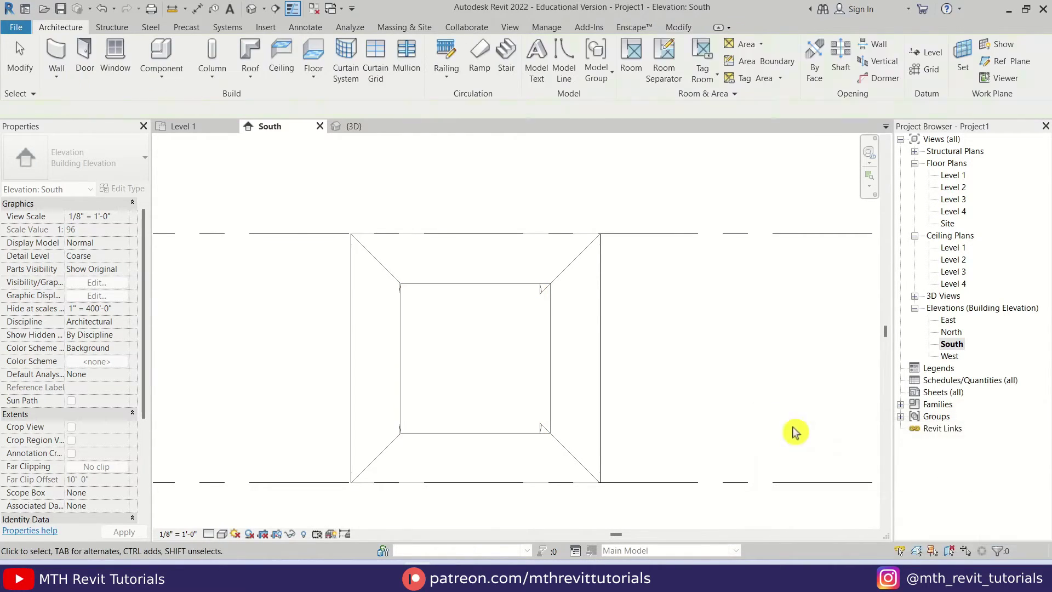
pyautogui.click(376, 126)
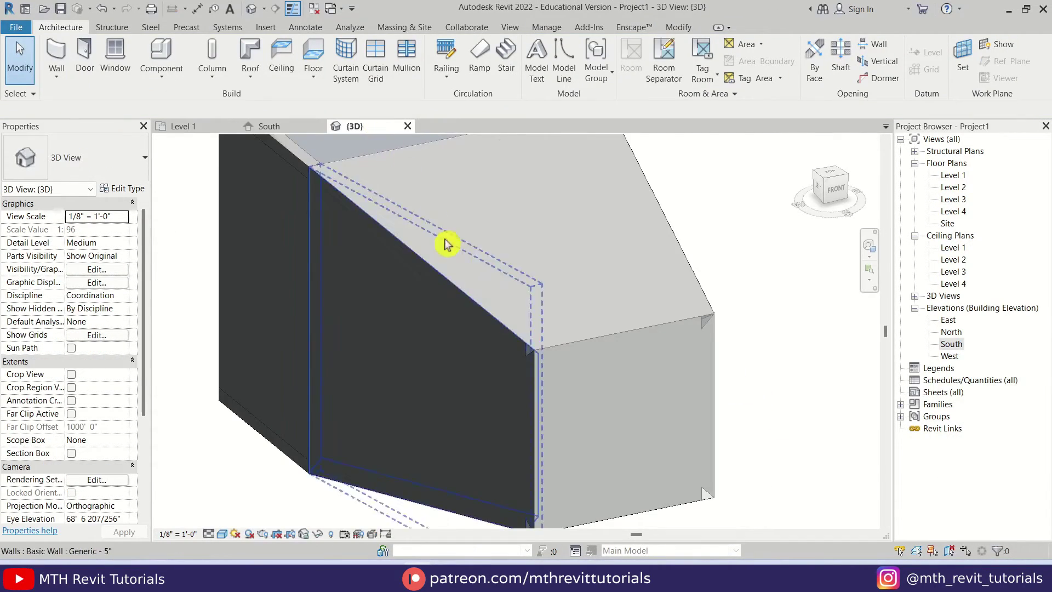
pyautogui.moveTo(580, 379); pyautogui.dragTo(559, 347, button='middle')
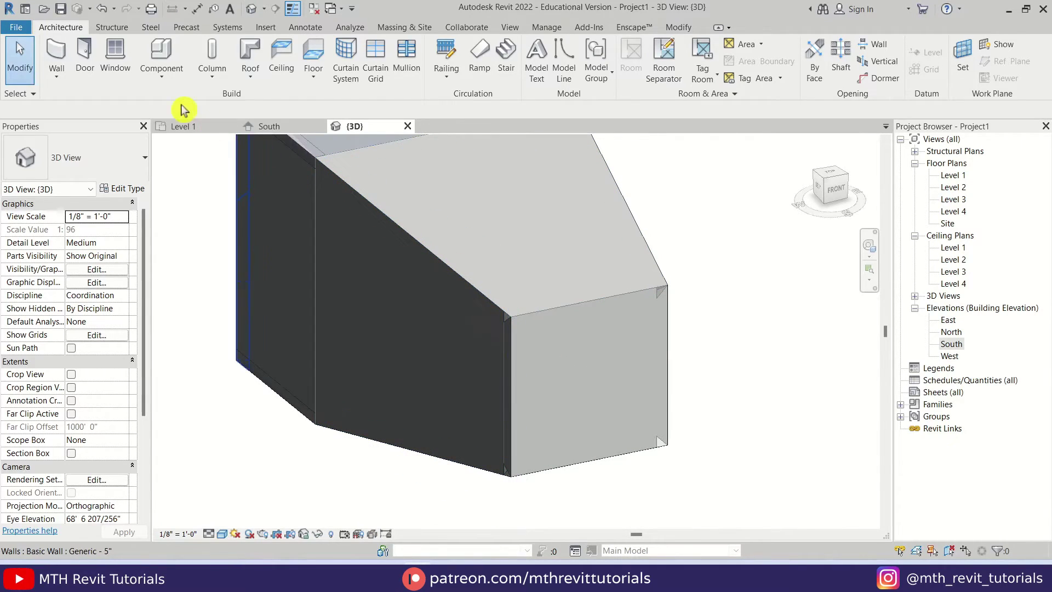
pyautogui.click(116, 59)
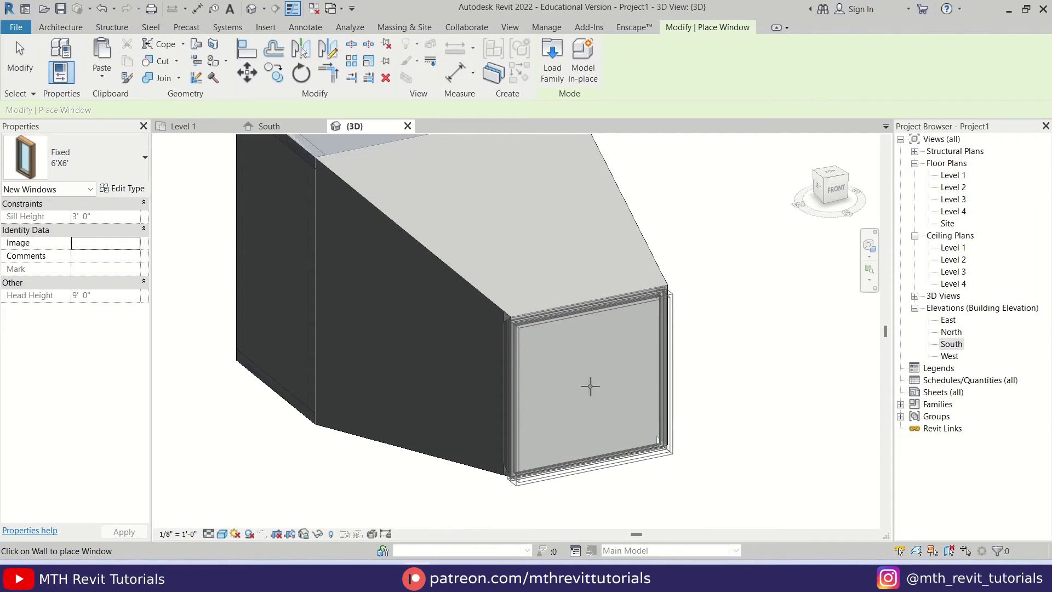
pyautogui.click(586, 437)
pyautogui.press('Escape')
pyautogui.press('Escape')
pyautogui.scroll(2, 616, 391)
pyautogui.keyDown('shift'); pyautogui.moveTo(616, 391); pyautogui.dragTo(688, 433, button='middle'); pyautogui.keyUp('shift')
pyautogui.scroll(5, 594, 305)
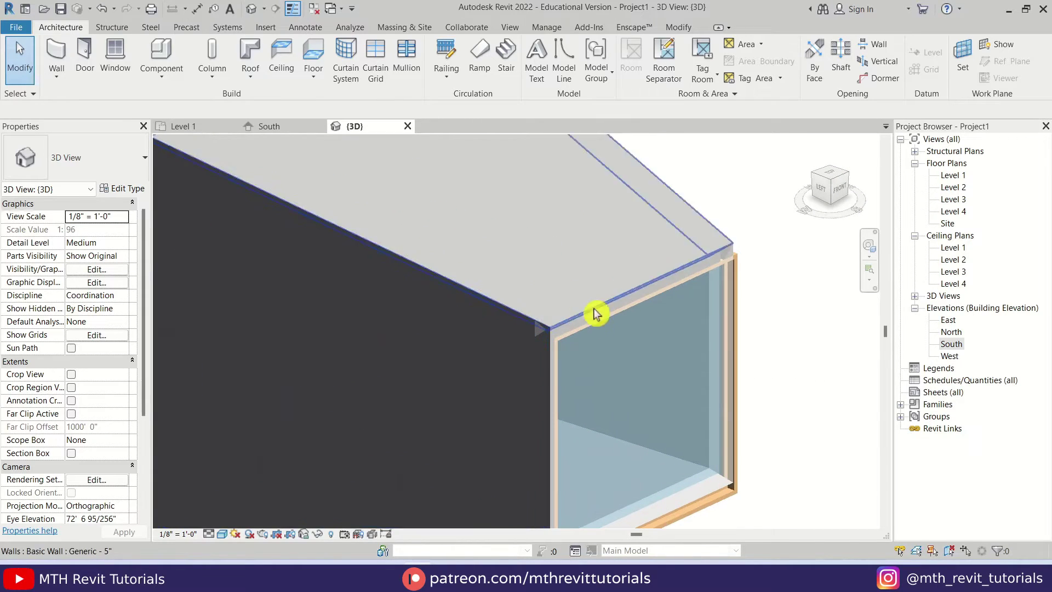
# Align the window's top and left edges with the top and left edges of the end wall in the South elevation
pyautogui.click(263, 126)
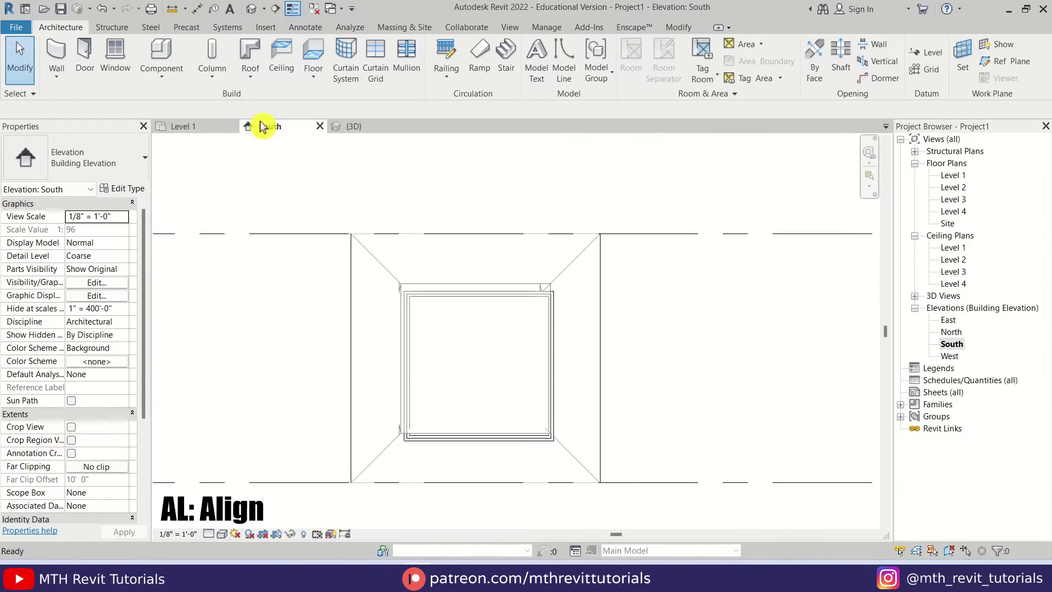
pyautogui.press('a')
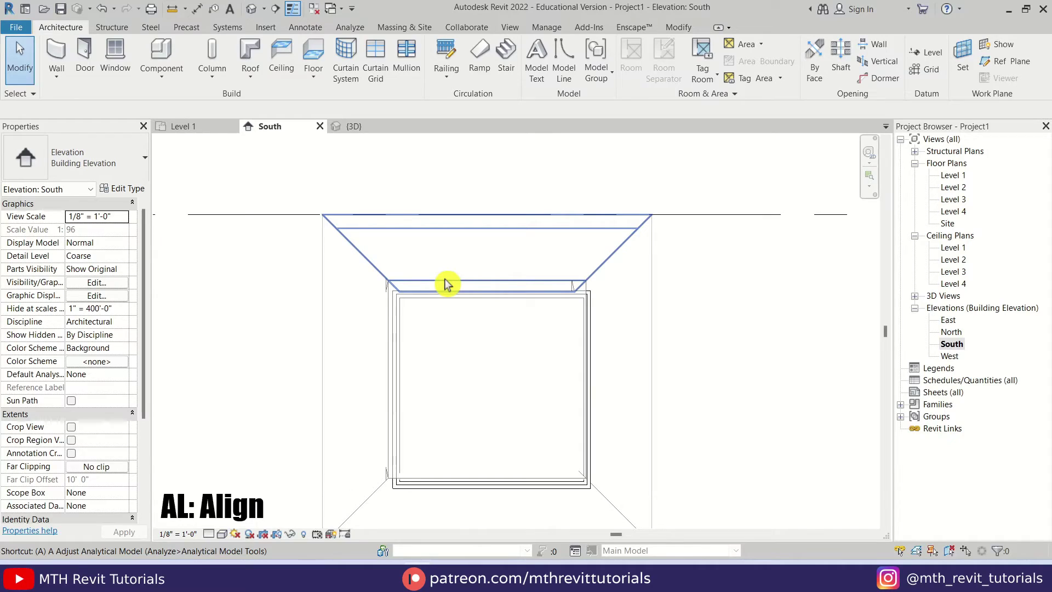
pyautogui.press('l')
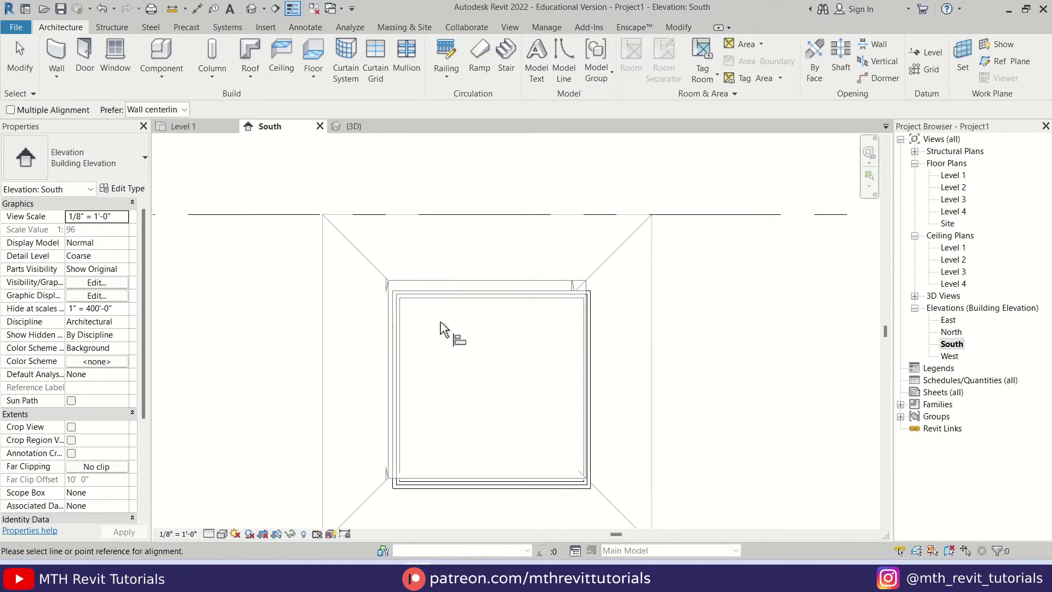
pyautogui.click(436, 281)
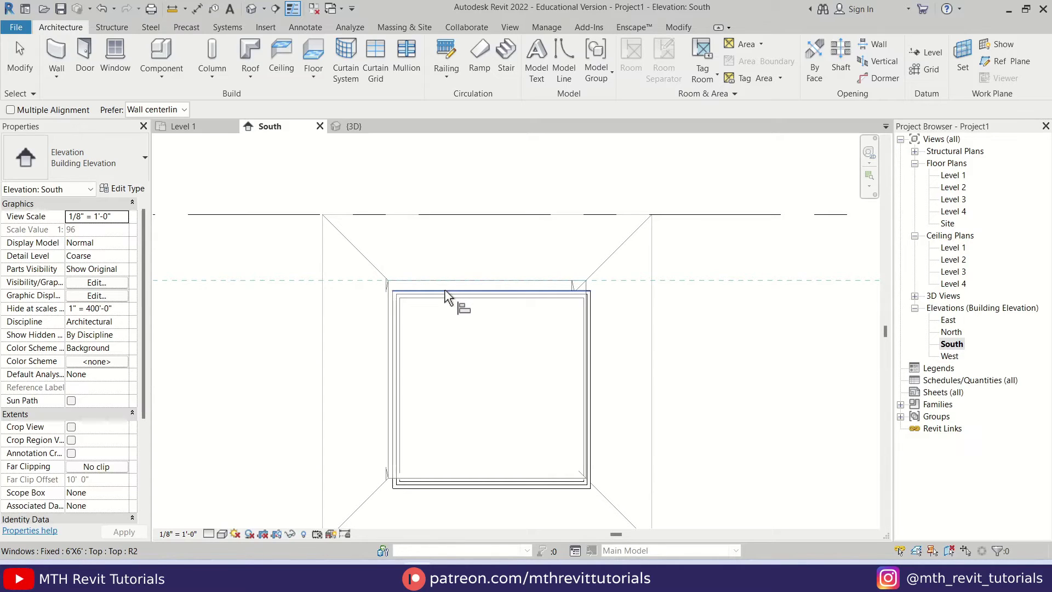
pyautogui.click(446, 291)
pyautogui.scroll(5, 387, 296)
pyautogui.click(387, 292)
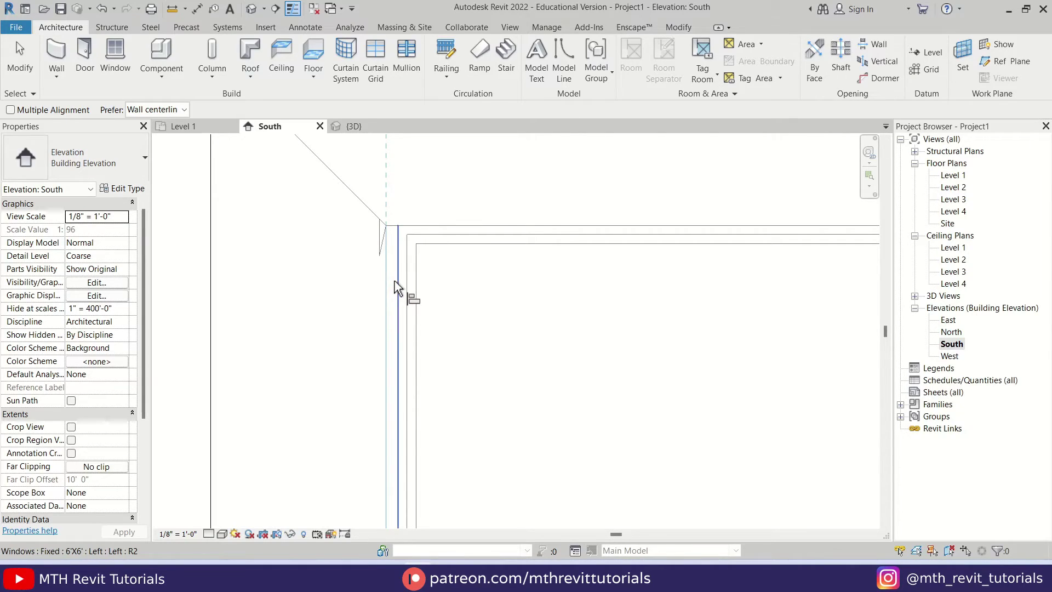
pyautogui.click(397, 287)
pyautogui.press('Escape')
pyautogui.press('Escape')
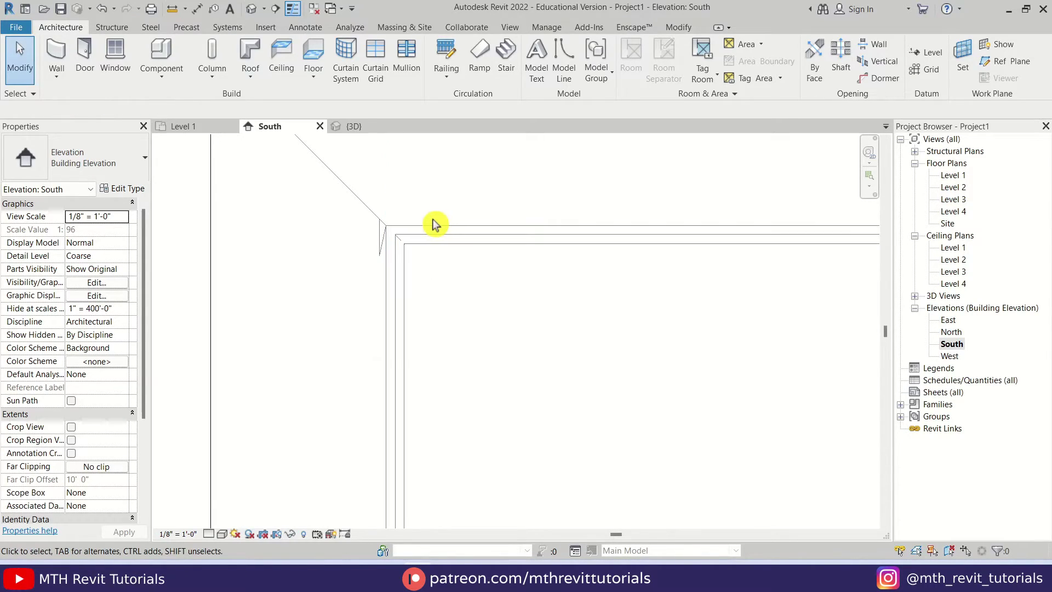
# Open the North elevation and check the size of the small end opening with aligned dimensions, without placing them
pyautogui.click(355, 125)
pyautogui.keyDown('shift'); pyautogui.moveTo(418, 418); pyautogui.dragTo(511, 347, button='middle'); pyautogui.keyUp('shift')
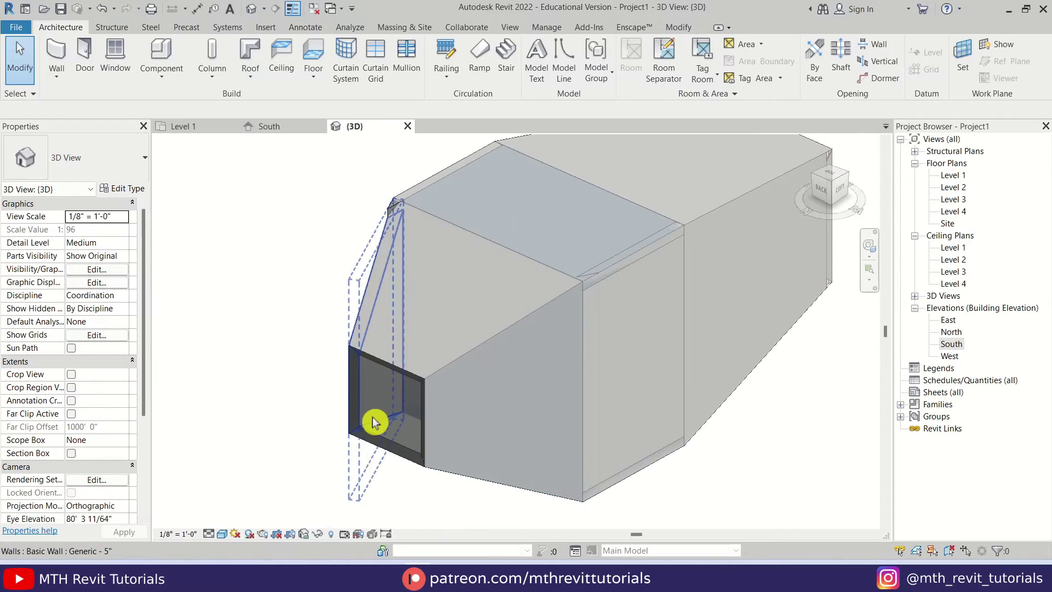
pyautogui.doubleClick(952, 332)
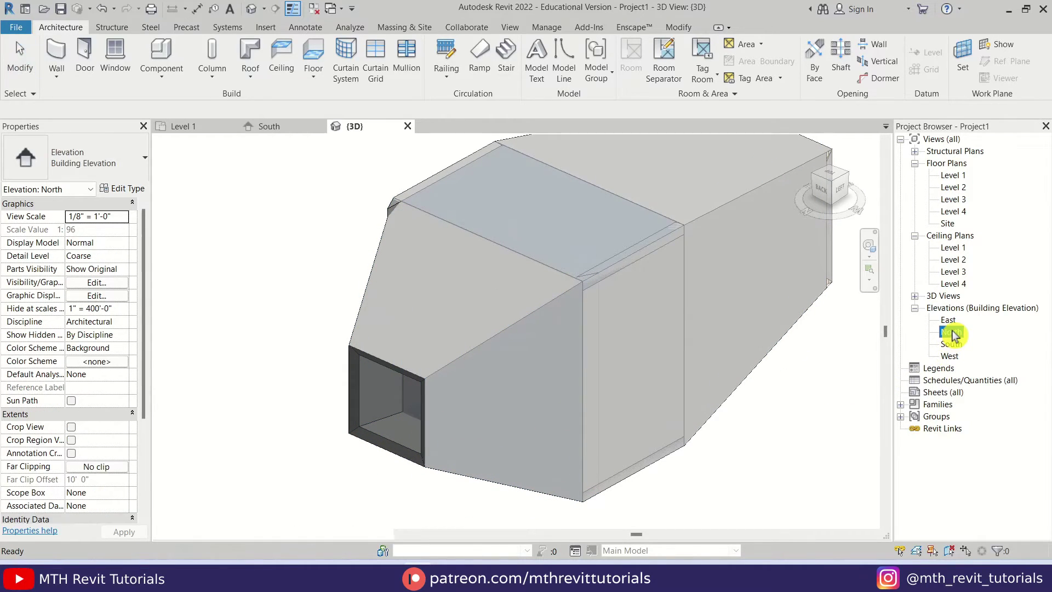
pyautogui.scroll(2, 573, 408)
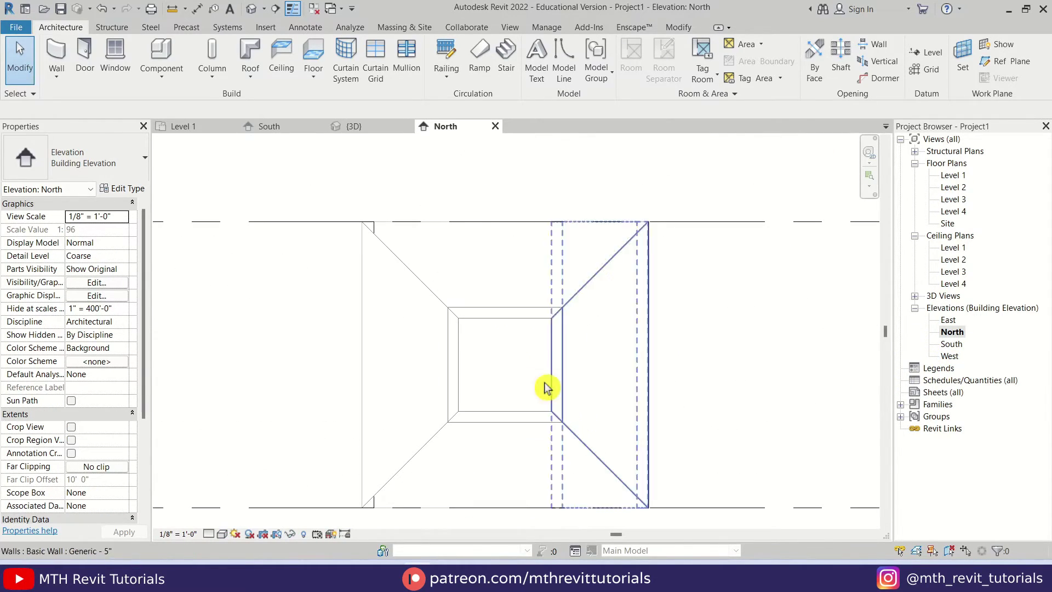
pyautogui.click(197, 9)
pyautogui.scroll(1, 592, 427)
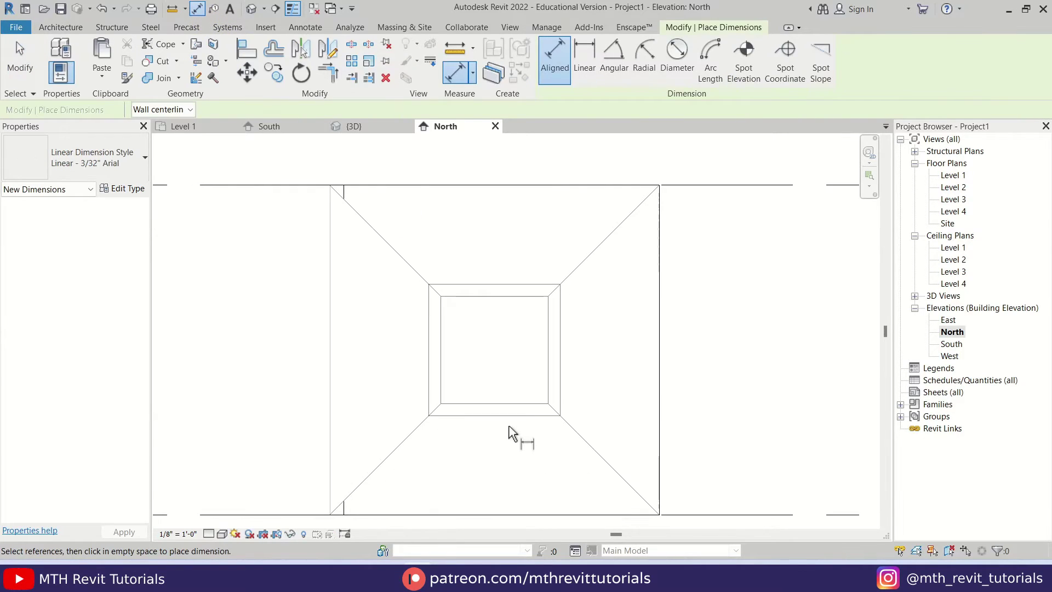
pyautogui.click(505, 281)
pyautogui.press('Escape')
pyautogui.click(549, 359)
pyautogui.press('Escape')
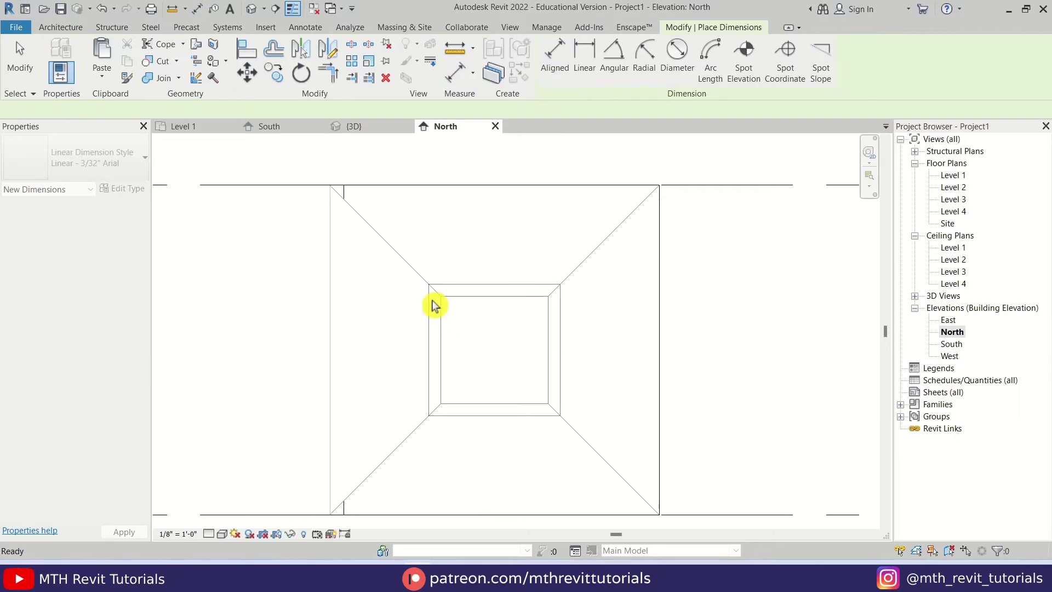
pyautogui.press('Escape')
# Start window placement and duplicate the Fixed 6'X6' type as 4'X4' with a height and width of 4'
pyautogui.click(118, 60)
pyautogui.click(136, 188)
pyautogui.click(729, 144)
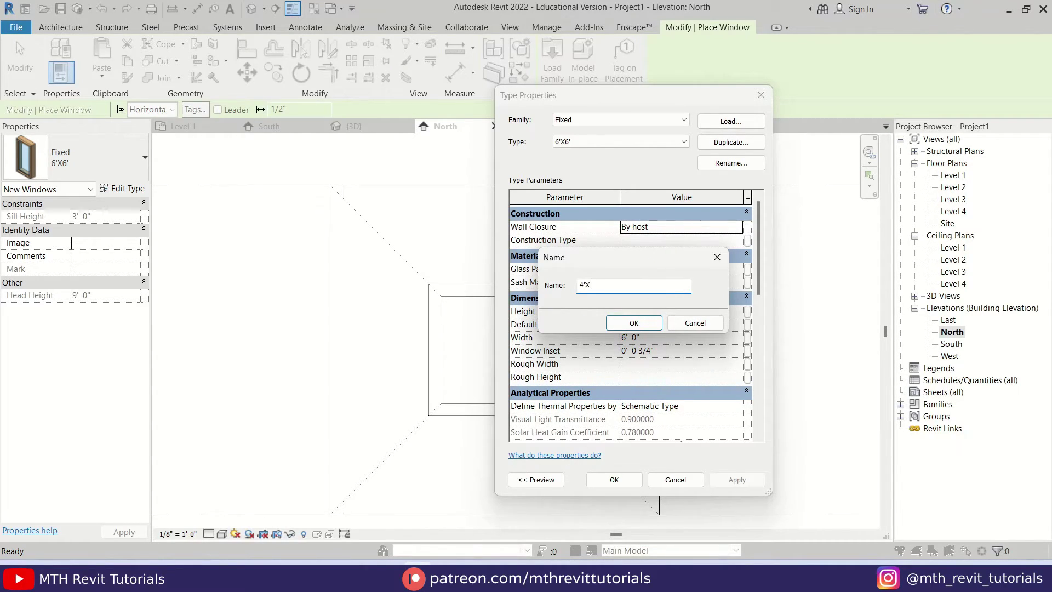
pyautogui.click(652, 323)
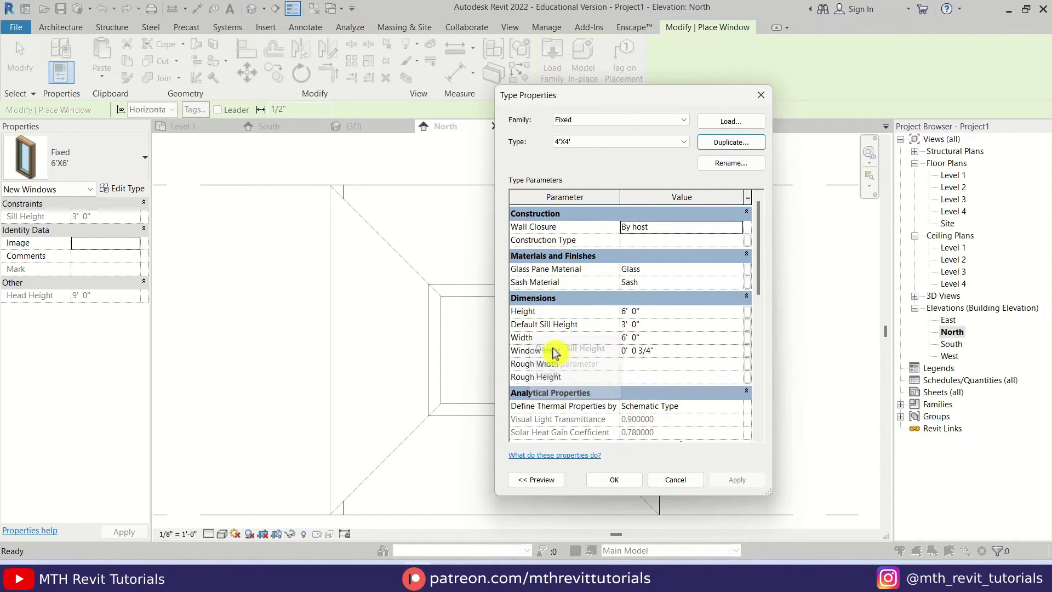
pyautogui.click(665, 313)
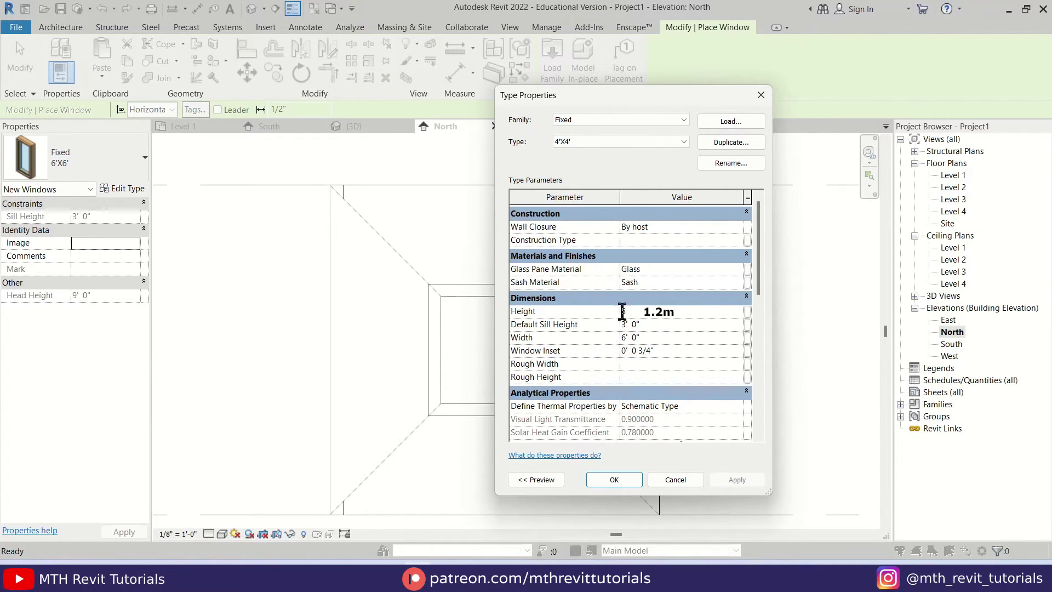
pyautogui.click(613, 482)
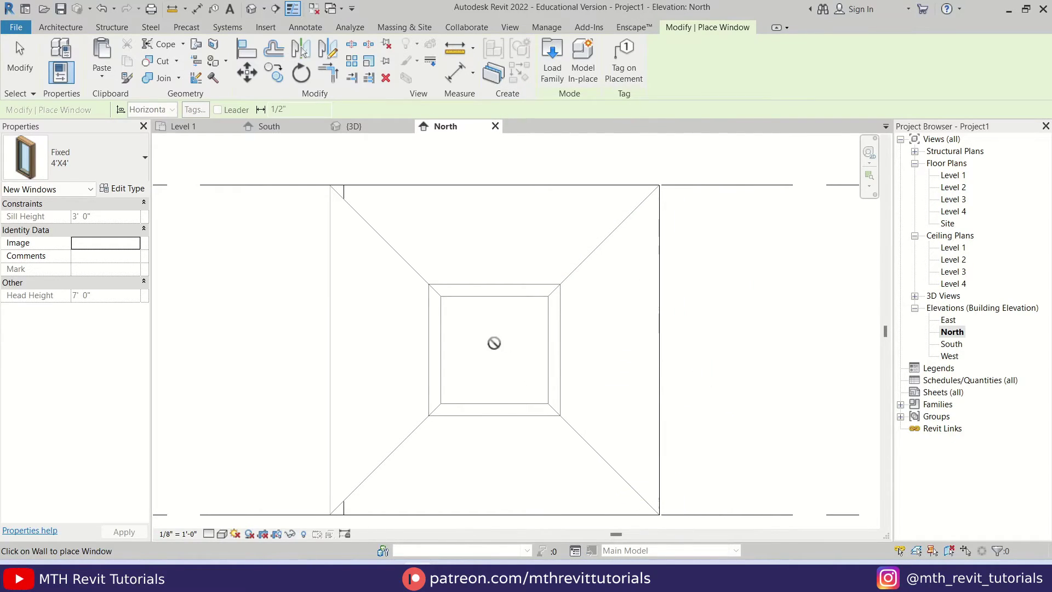
# In the 3D view, cover the small north end face of the mass with a Generic - 5" wall
pyautogui.click(365, 130)
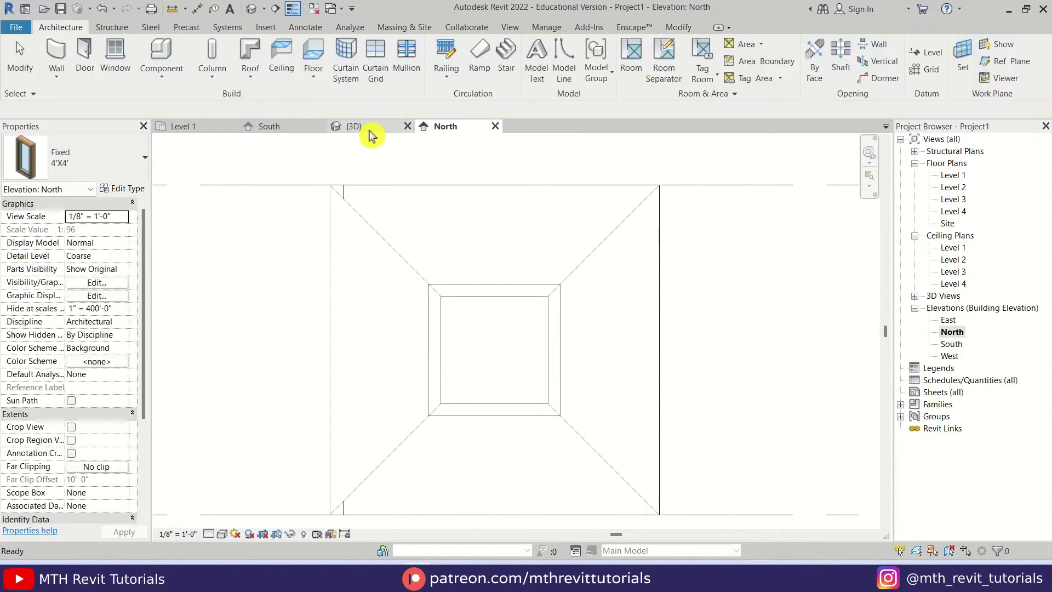
pyautogui.scroll(2, 350, 450)
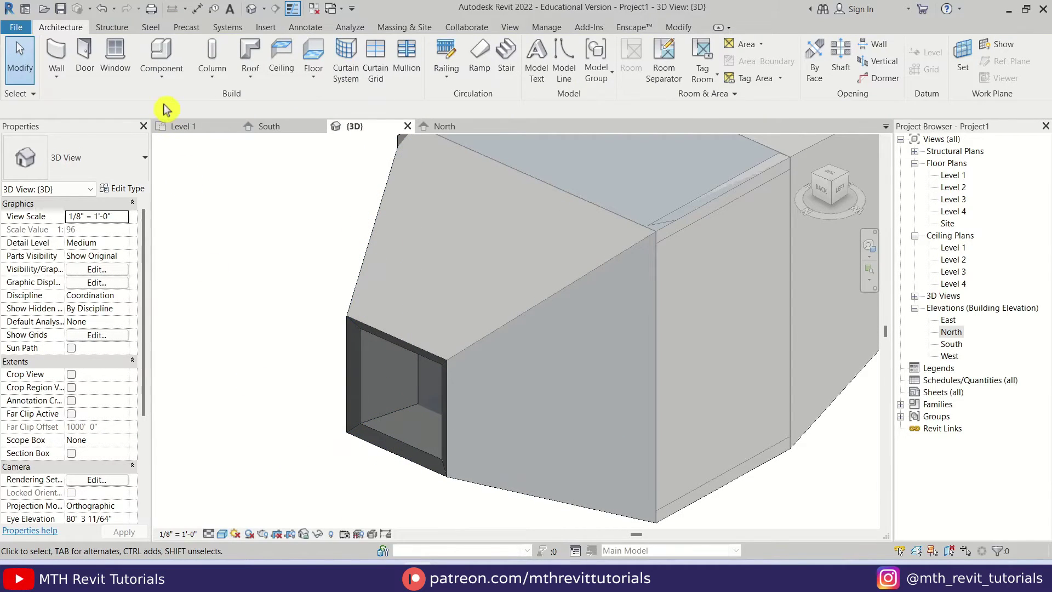
pyautogui.scroll(2, 413, 387)
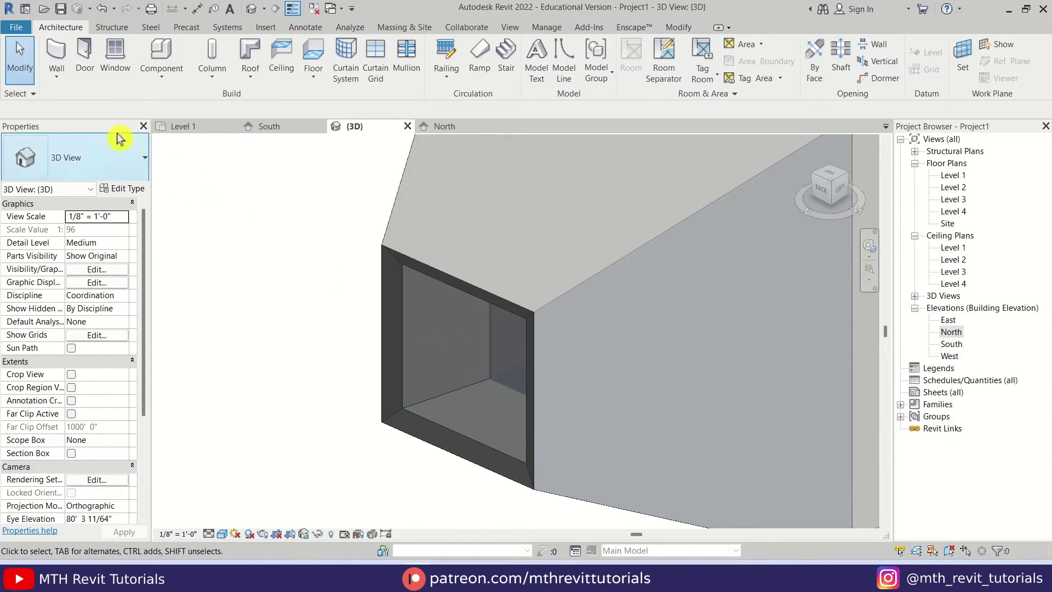
pyautogui.click(90, 155)
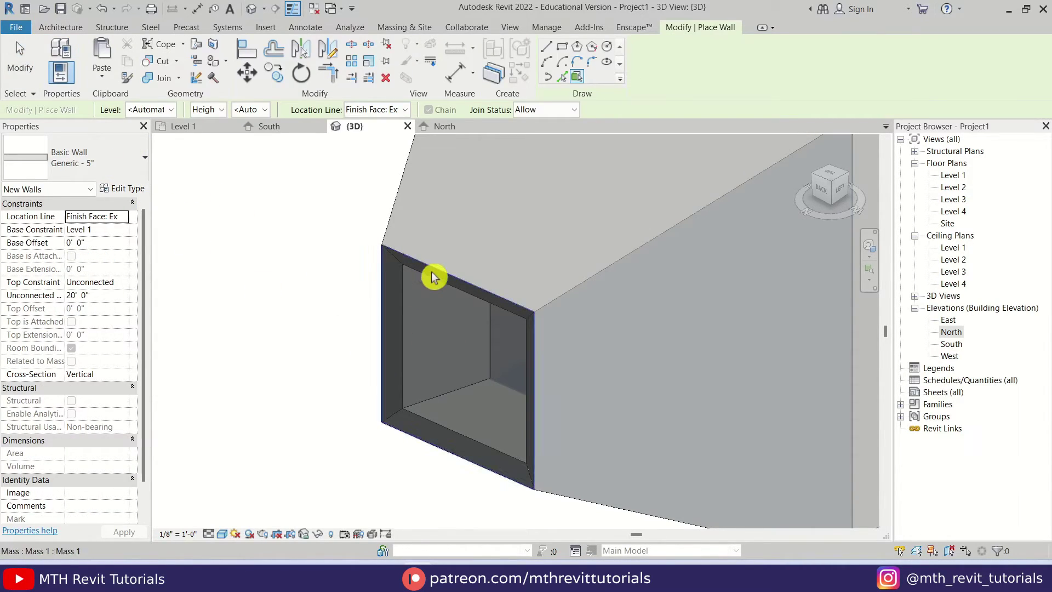
pyautogui.click(451, 308)
pyautogui.press('Escape')
pyautogui.press('Escape')
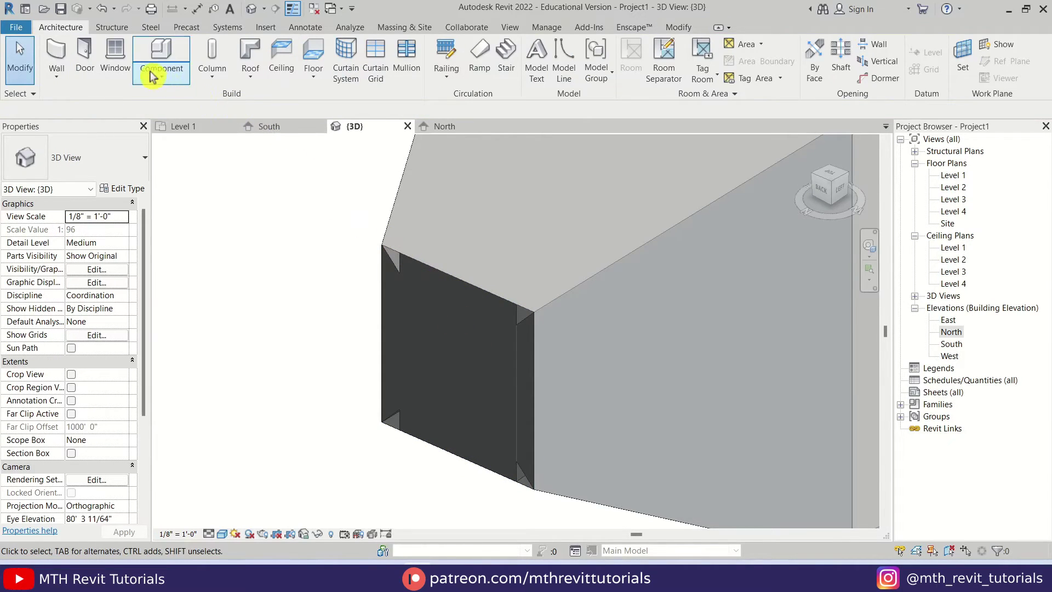
# Place a Fixed 4'X4' window on the small north end wall
pyautogui.click(116, 61)
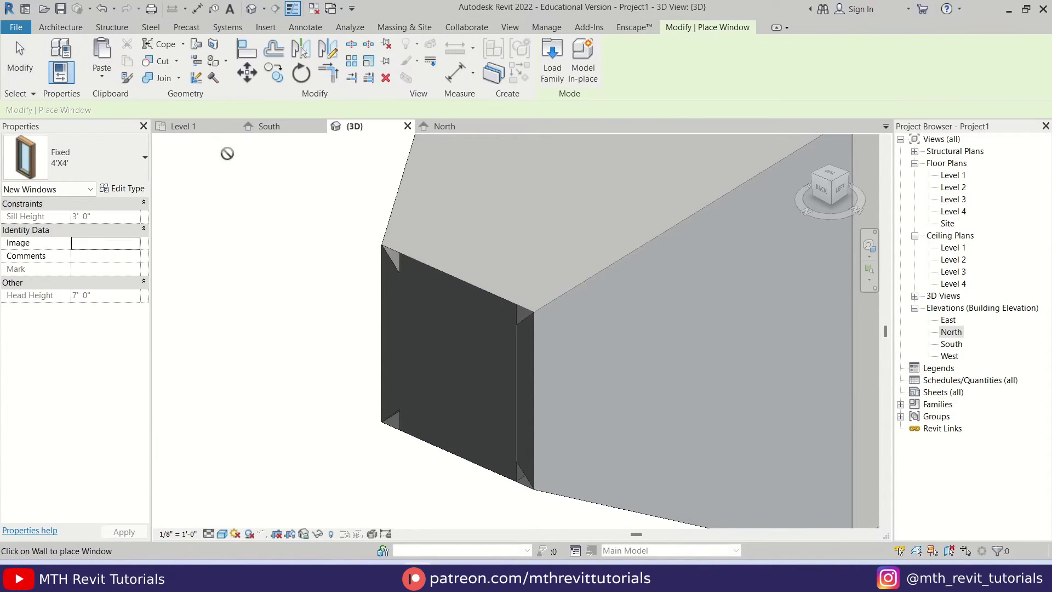
pyautogui.click(441, 374)
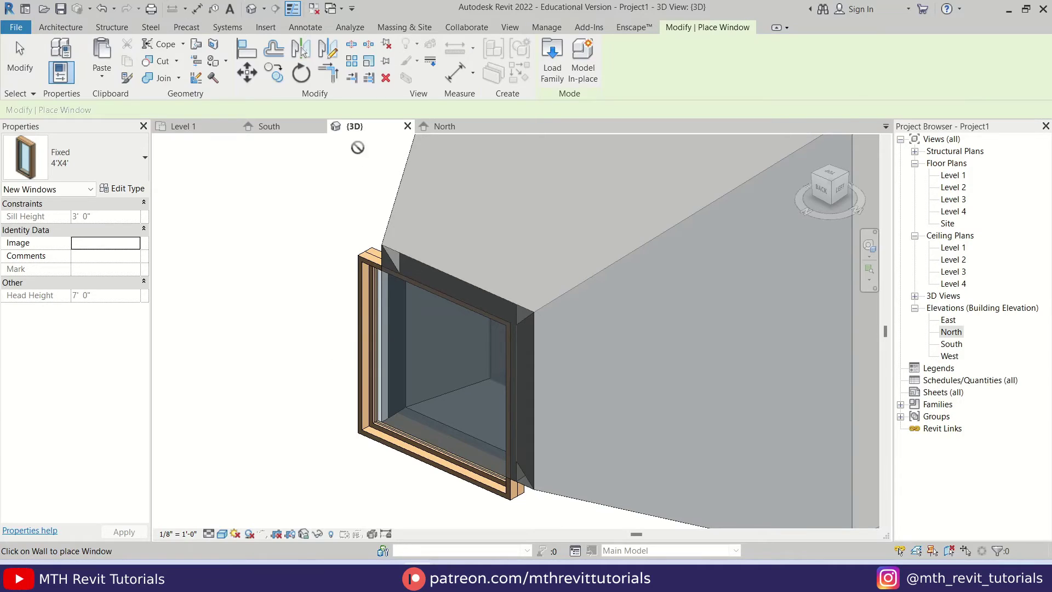
pyautogui.press('Escape')
pyautogui.press('Escape')
# Align the window's top and right edges with the top and right edges of the end wall in the North elevation
pyautogui.click(443, 132)
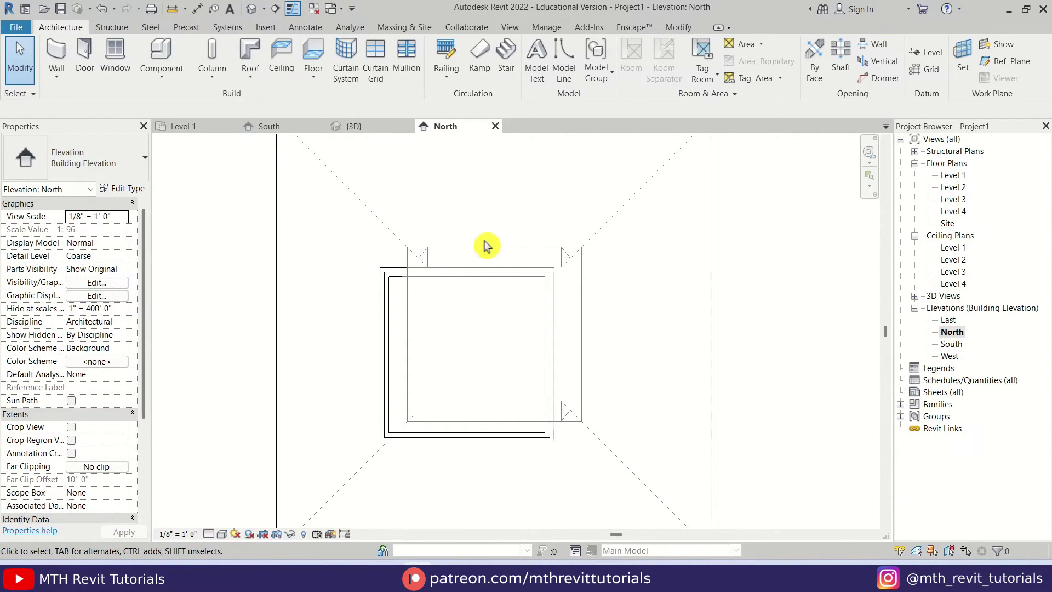
pyautogui.press('l')
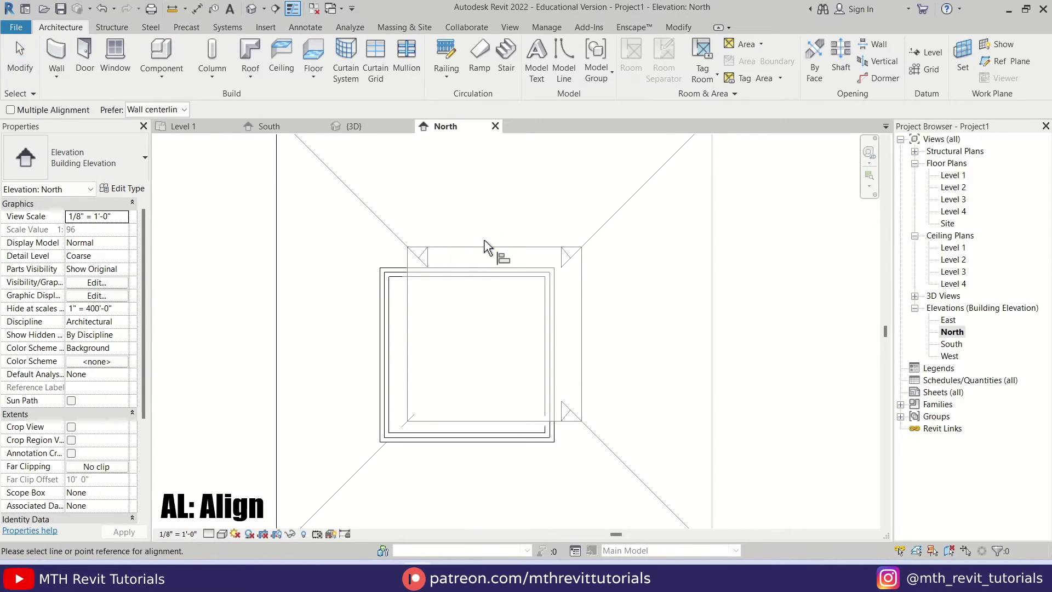
pyautogui.click(485, 248)
pyautogui.click(476, 269)
pyautogui.click(581, 285)
pyautogui.click(556, 302)
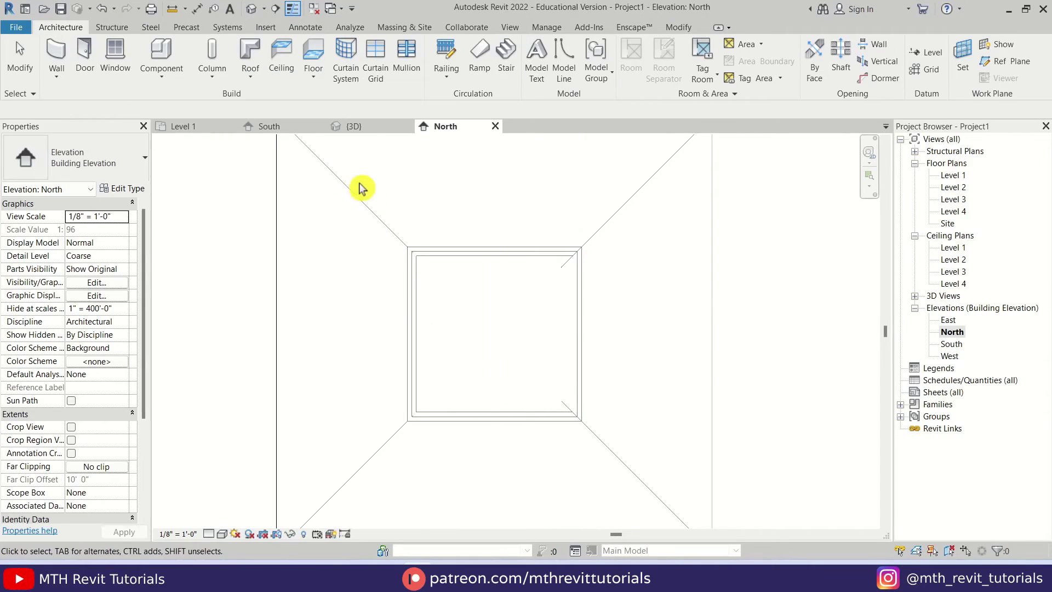
# In the 3D view, start an in-place model in the Generic Models category with the name Generic Models 1
pyautogui.click(355, 127)
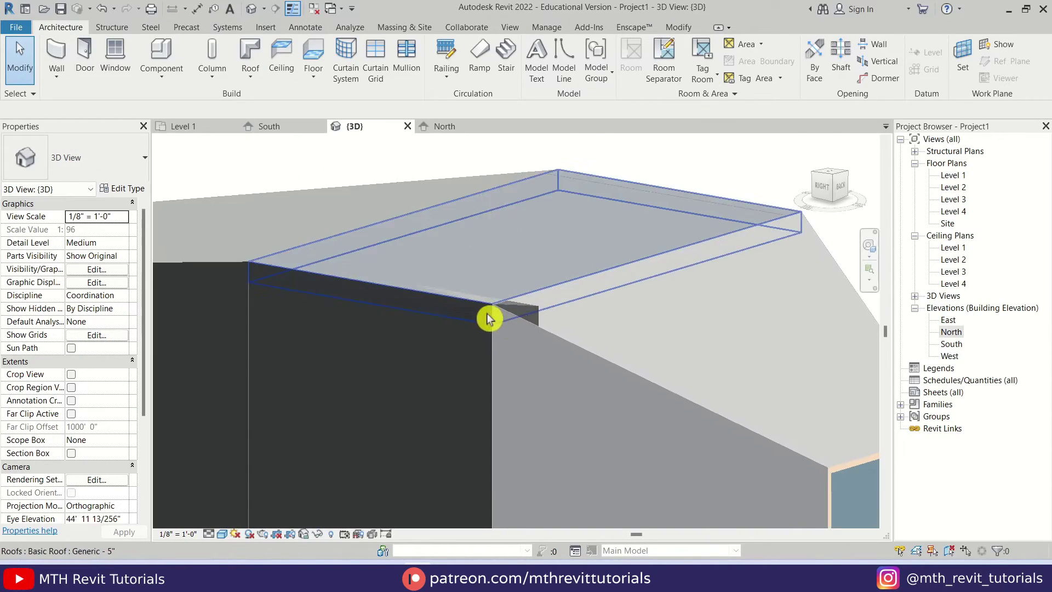
pyautogui.moveTo(489, 318)
pyautogui.keyDown('shift'); pyautogui.mouseDown(button='middle')
pyautogui.moveTo(544, 329)
pyautogui.moveTo(469, 314)
pyautogui.moveTo(557, 334)
pyautogui.moveTo(513, 277)
pyautogui.moveTo(585, 368)
pyautogui.mouseUp(button='middle'); pyautogui.keyUp('shift')
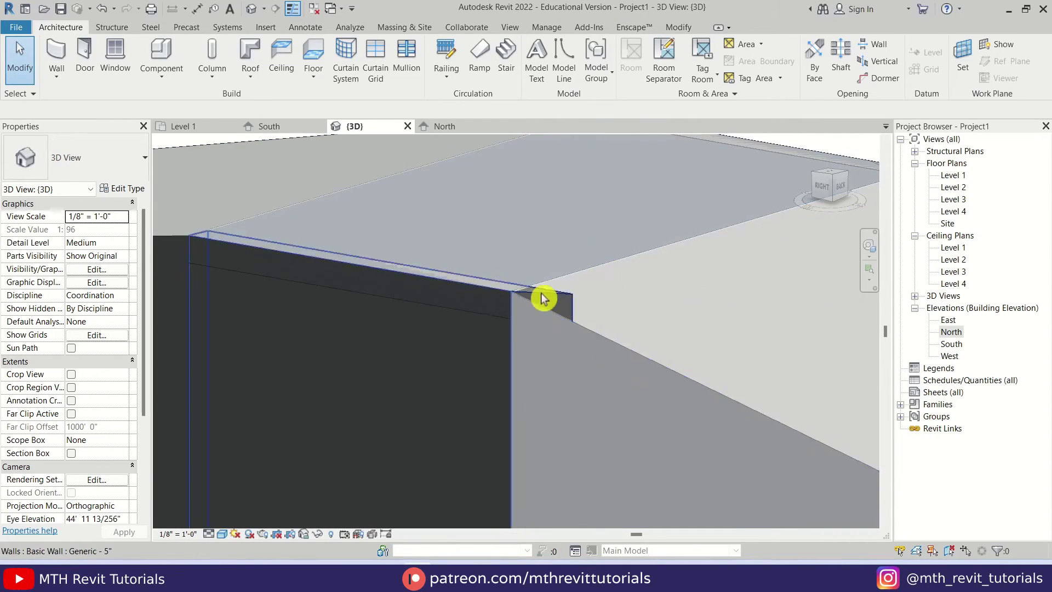
pyautogui.click(176, 81)
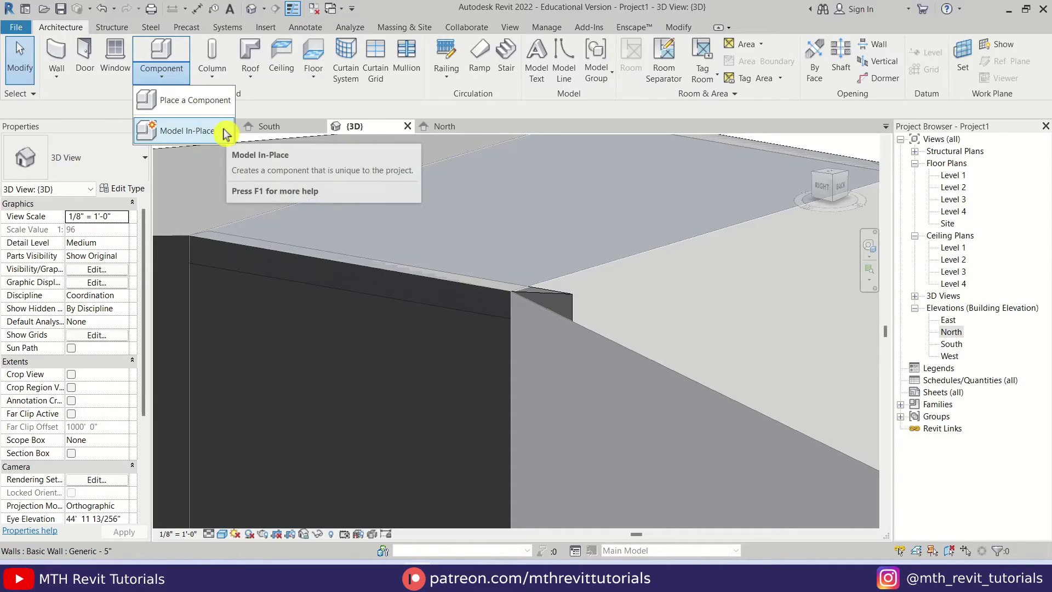
pyautogui.click(186, 130)
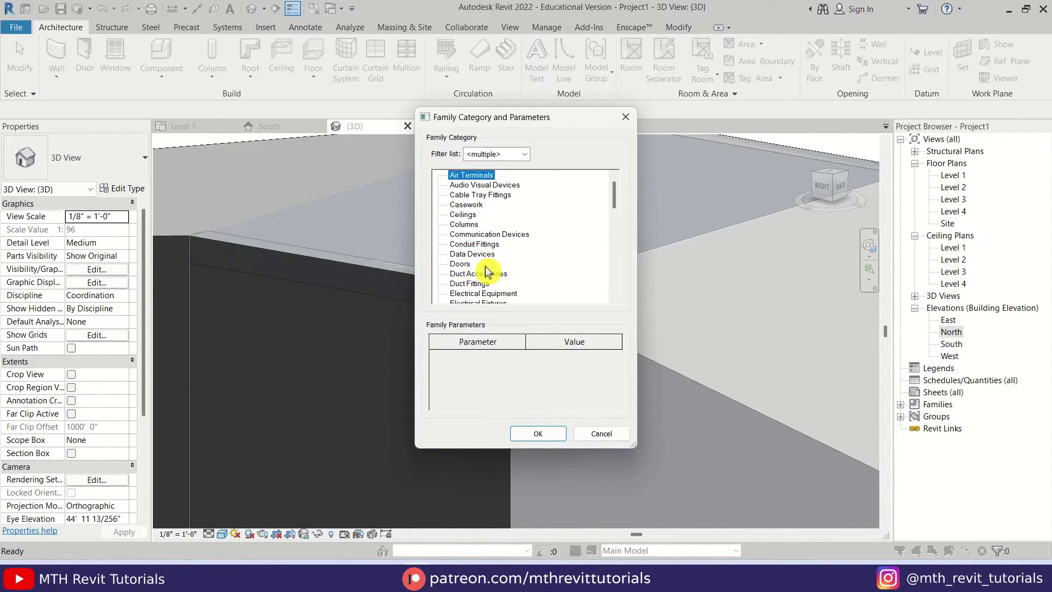
pyautogui.press('g')
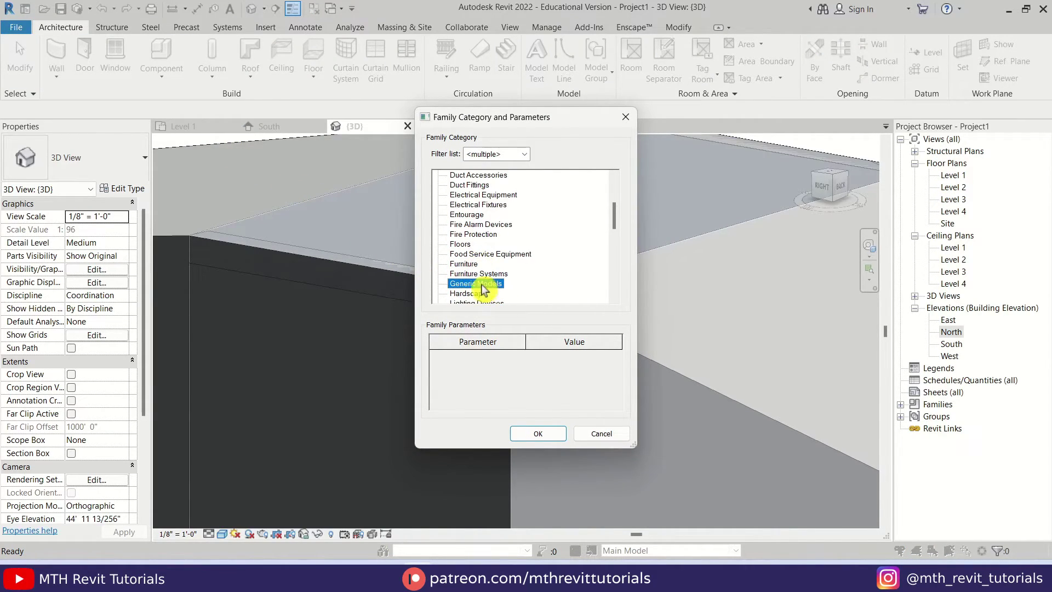
pyautogui.click(547, 435)
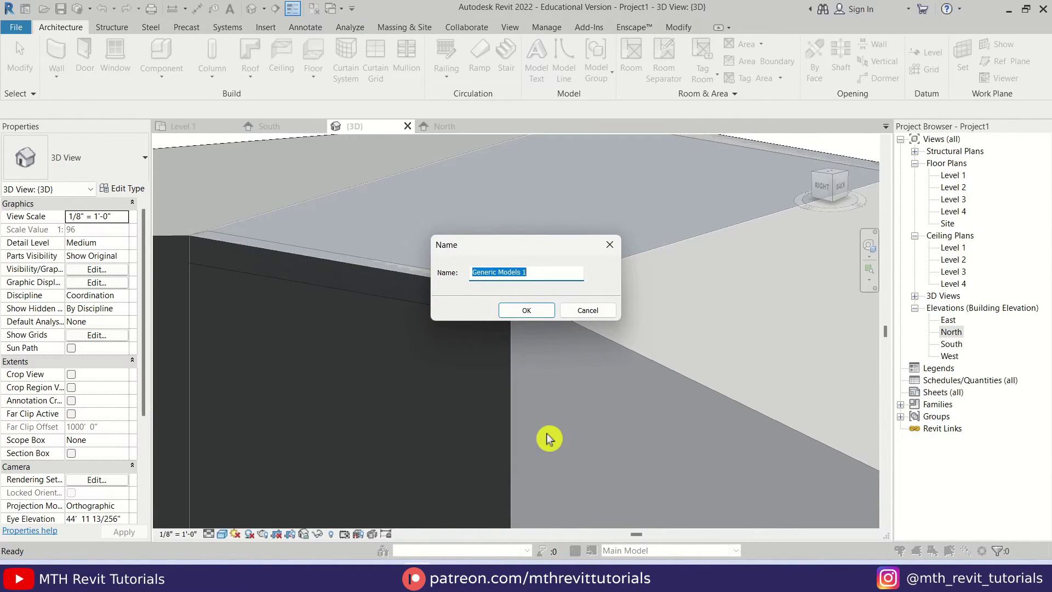
pyautogui.click(521, 310)
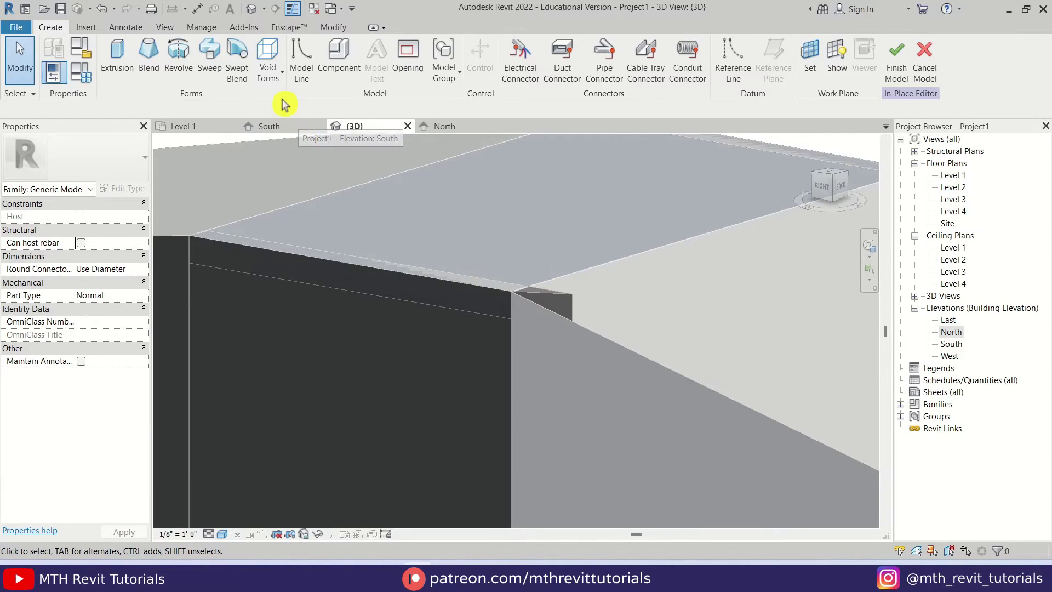
# Start a void sweep and pick the sloped top edge of the side wall beside the protruding wall corner as its path
pyautogui.click(267, 66)
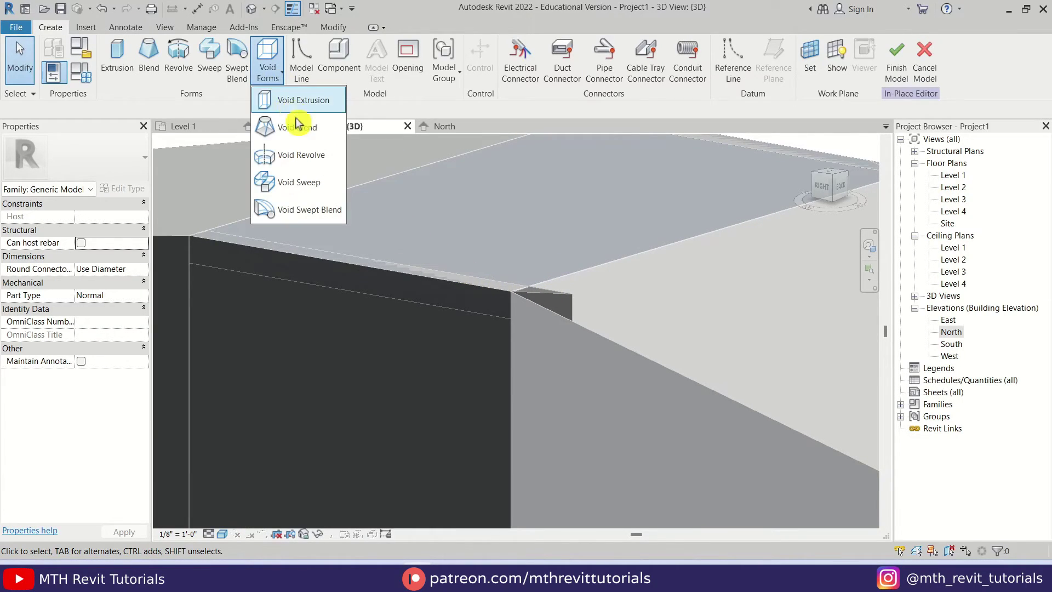
pyautogui.click(327, 182)
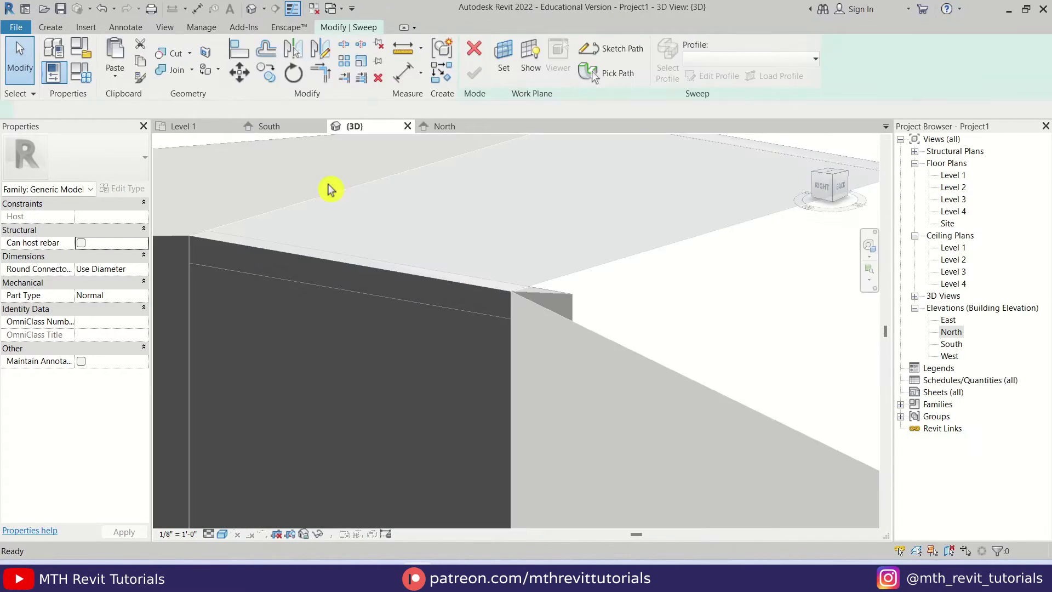
pyautogui.click(627, 77)
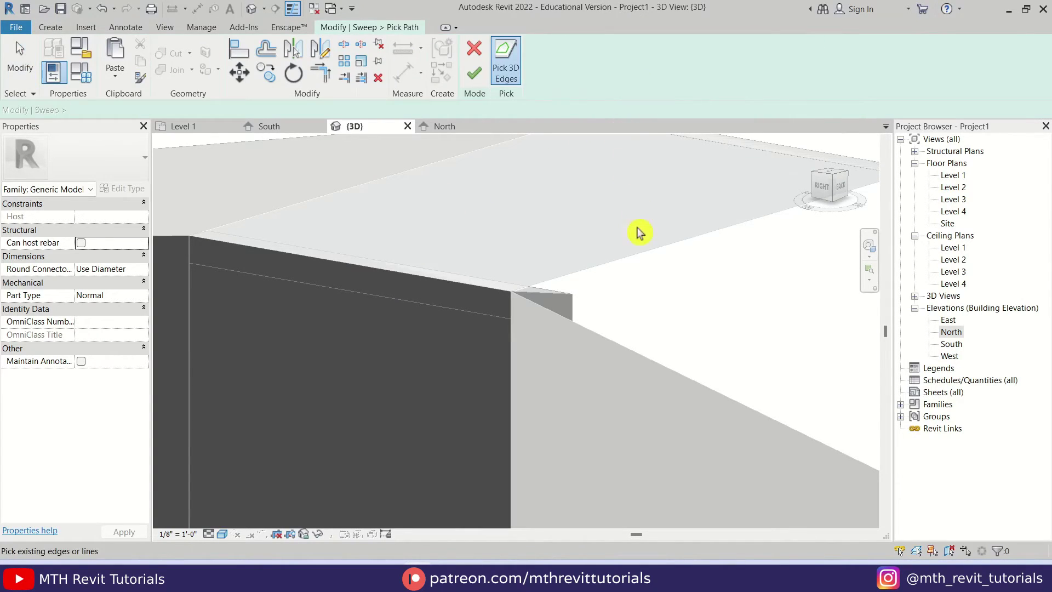
pyautogui.click(610, 339)
pyautogui.scroll(-3, 524, 270)
pyautogui.scroll(6, 543, 273)
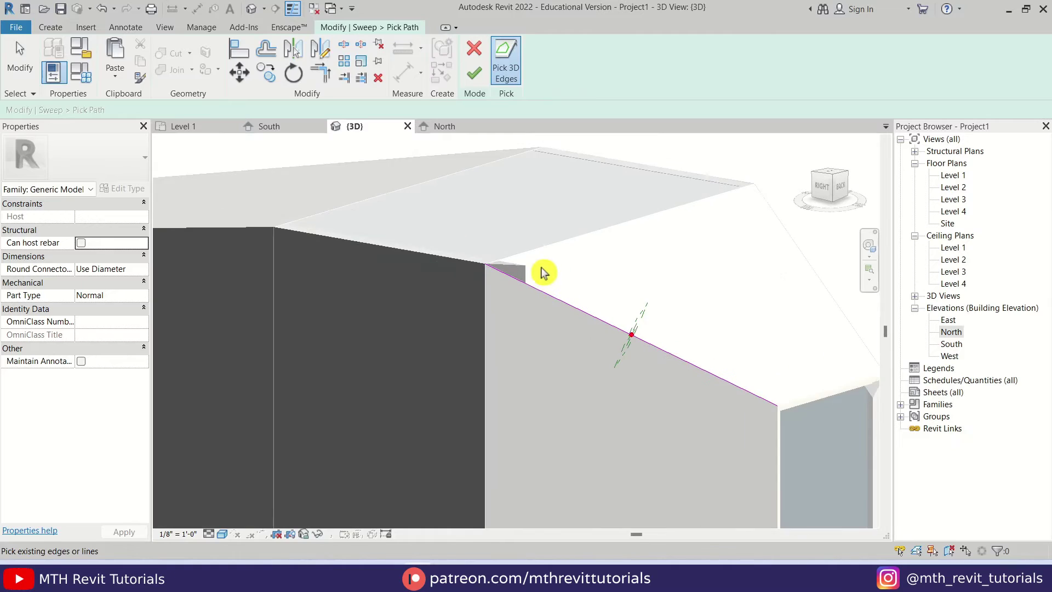
pyautogui.press('Escape')
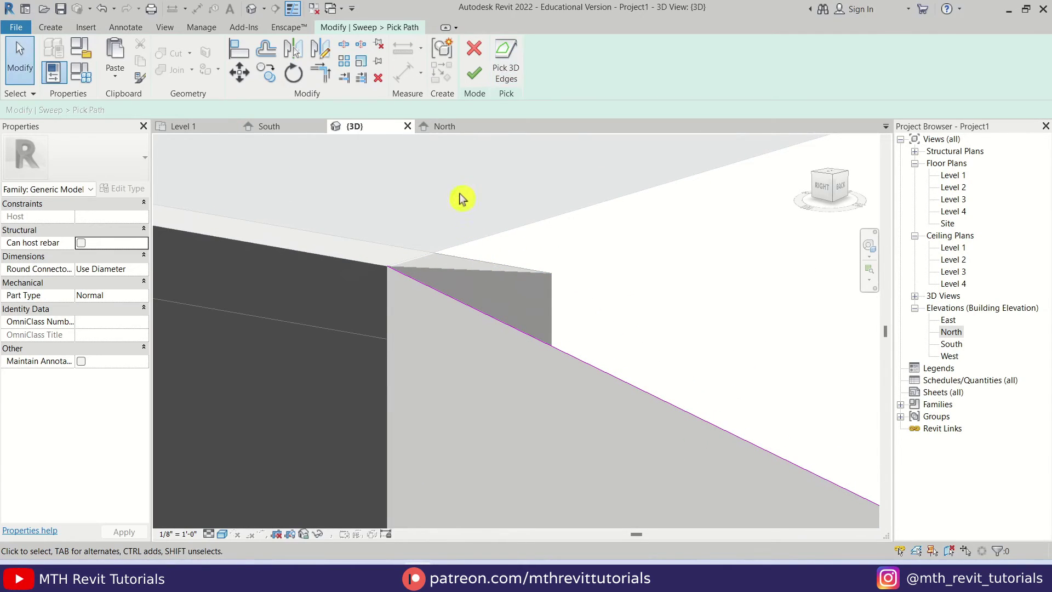
pyautogui.click(481, 80)
# Sketch the void sweep's profile as a rectangle starting at the path point and extending outward above the sloped edge, about 1'-3" high
pyautogui.click(617, 83)
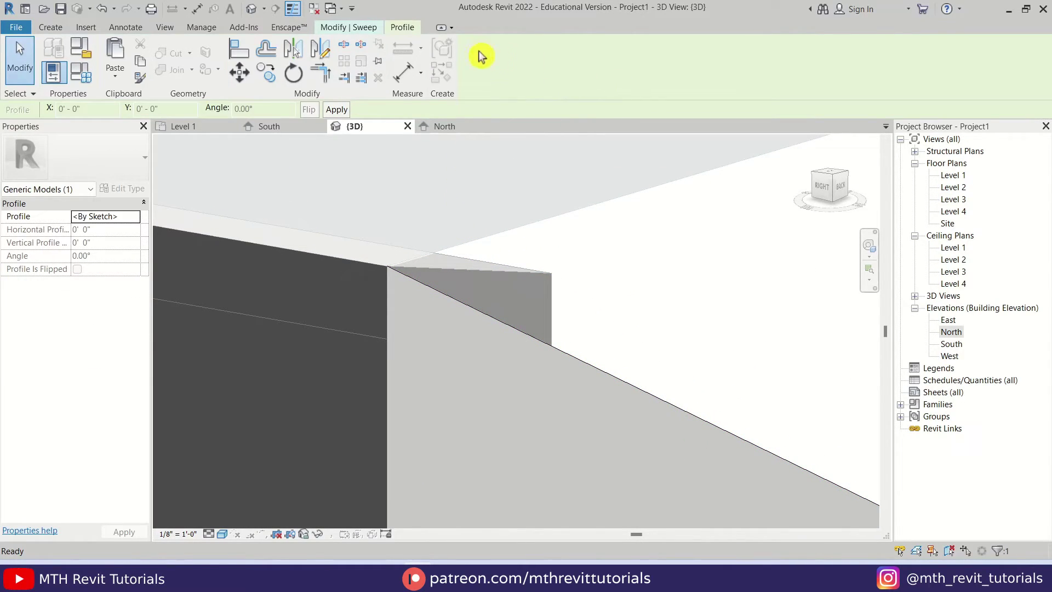
pyautogui.click(361, 28)
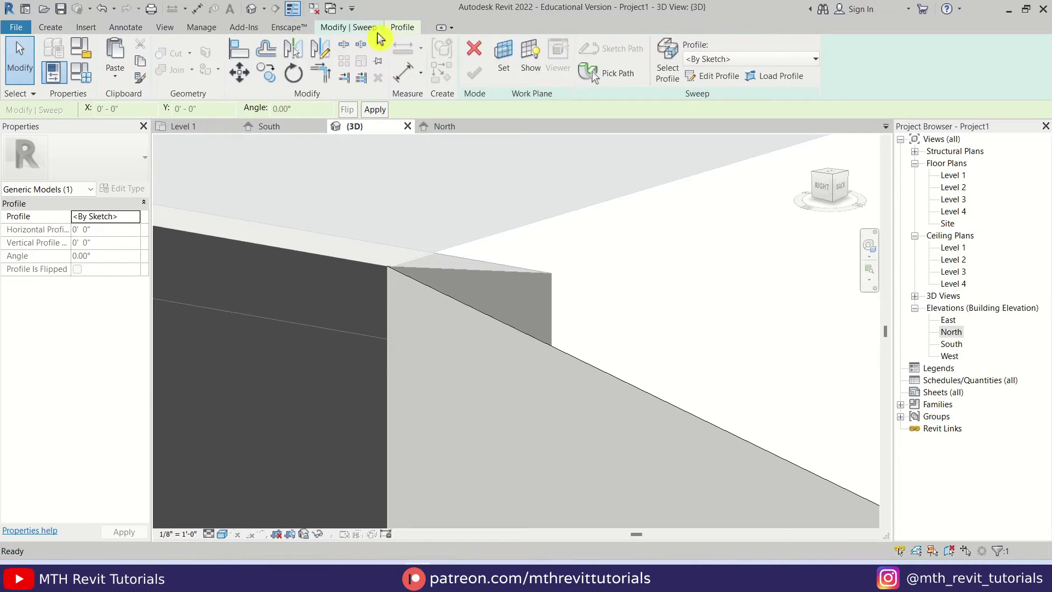
pyautogui.click(718, 79)
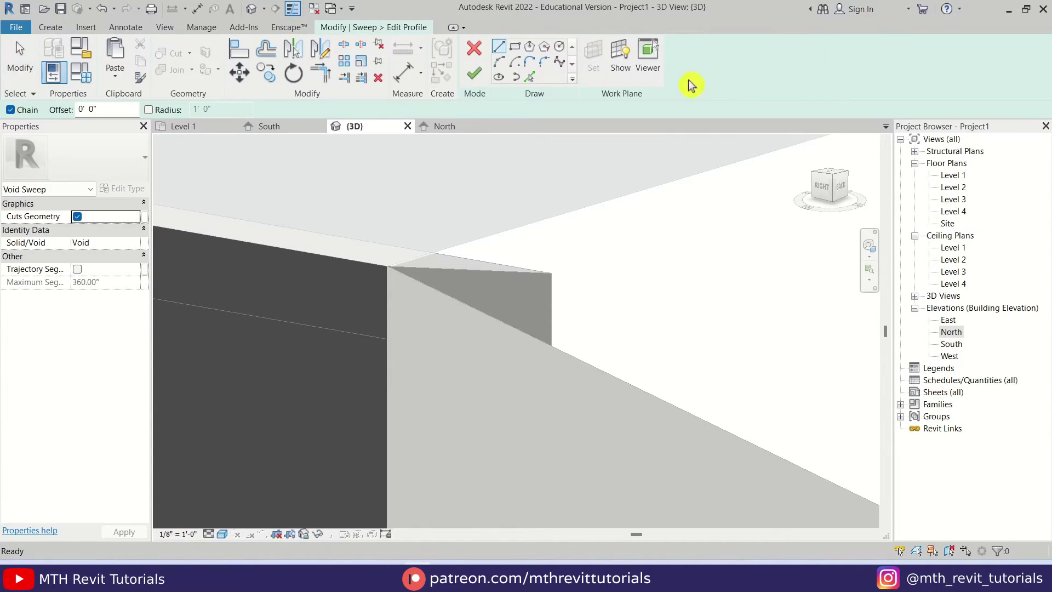
pyautogui.click(517, 49)
pyautogui.scroll(-3, 498, 197)
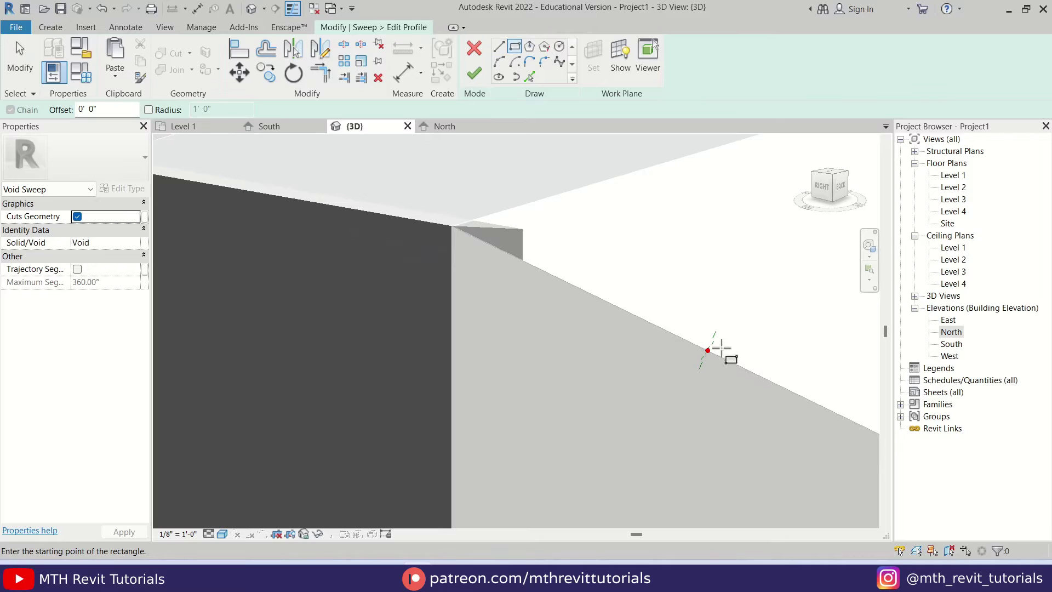
pyautogui.keyDown('shift'); pyautogui.moveTo(676, 399); pyautogui.dragTo(601, 418, button='middle'); pyautogui.keyUp('shift')
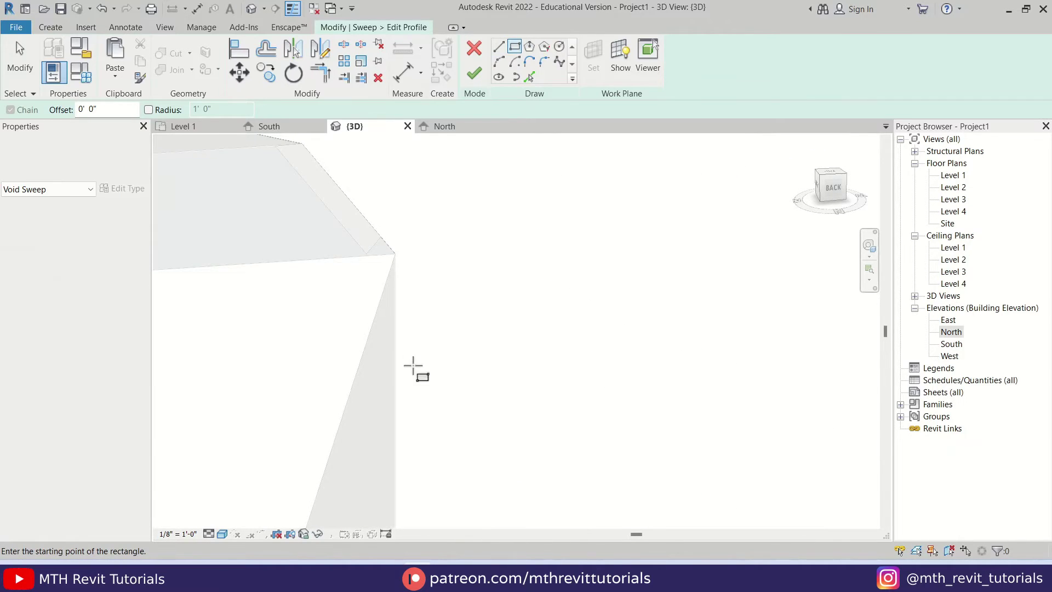
pyautogui.scroll(-3, 519, 341)
pyautogui.scroll(4, 369, 369)
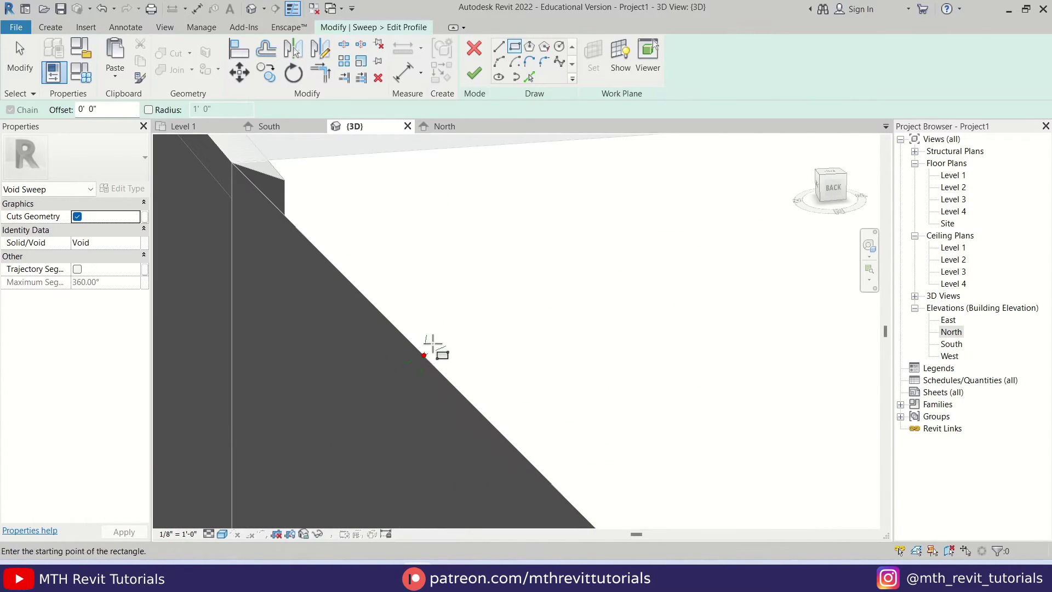
pyautogui.click(424, 355)
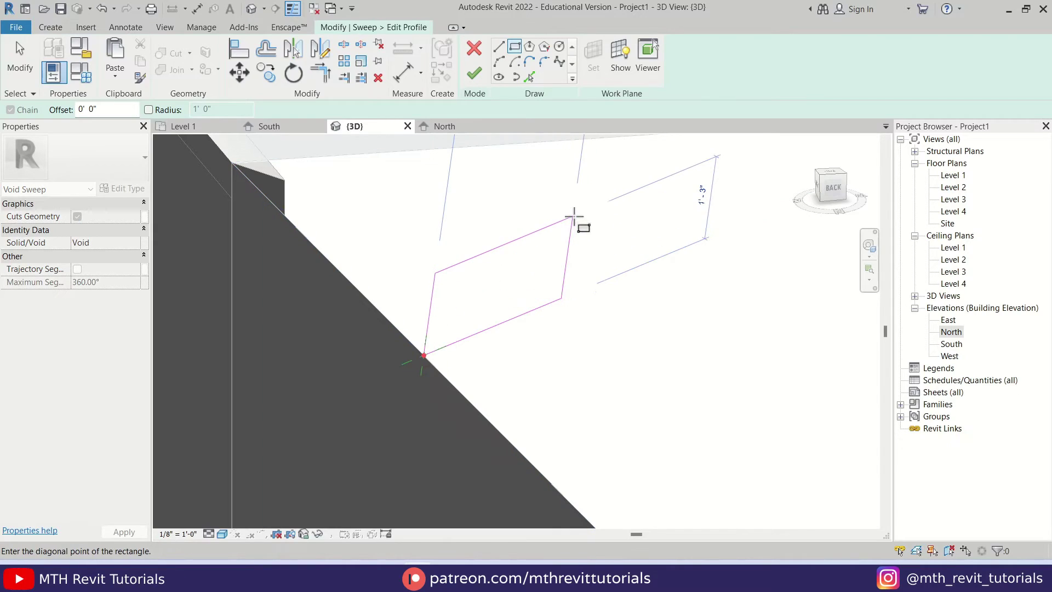
pyautogui.click(574, 217)
pyautogui.press('Escape')
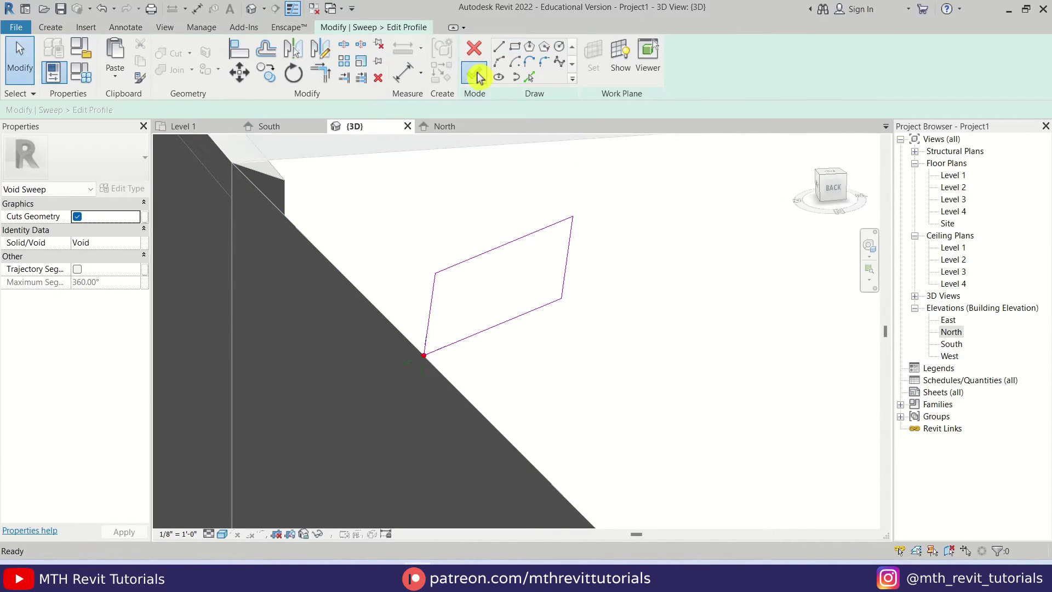
pyautogui.click(475, 75)
pyautogui.click(356, 27)
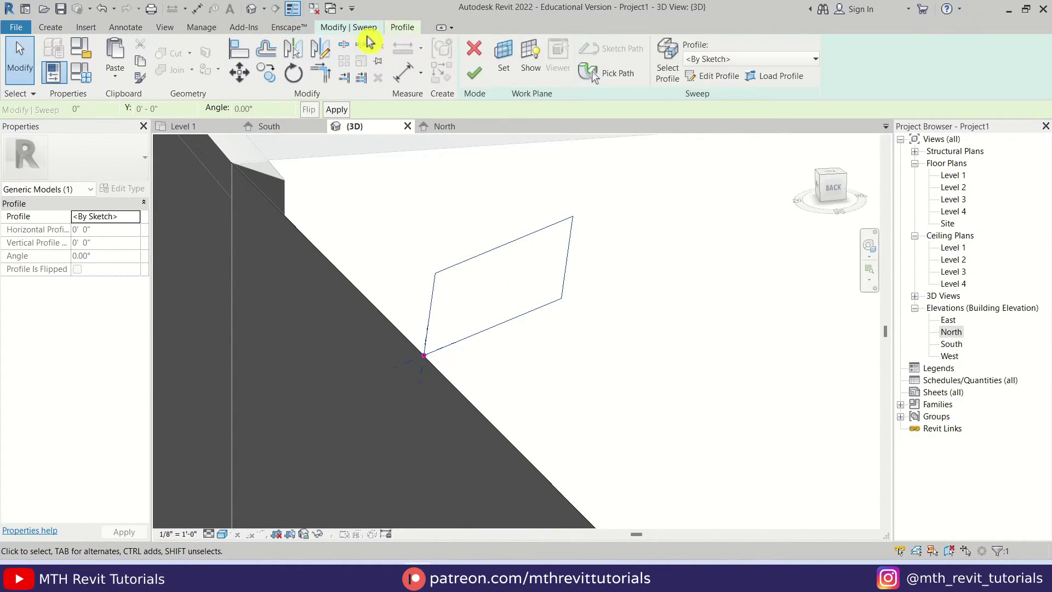
# Finish the void sweep and use it to cut the wall corner protruding above the sloped top edge
pyautogui.click(475, 77)
pyautogui.scroll(-3, 477, 364)
pyautogui.moveTo(476, 364); pyautogui.dragTo(512, 394, button='middle')
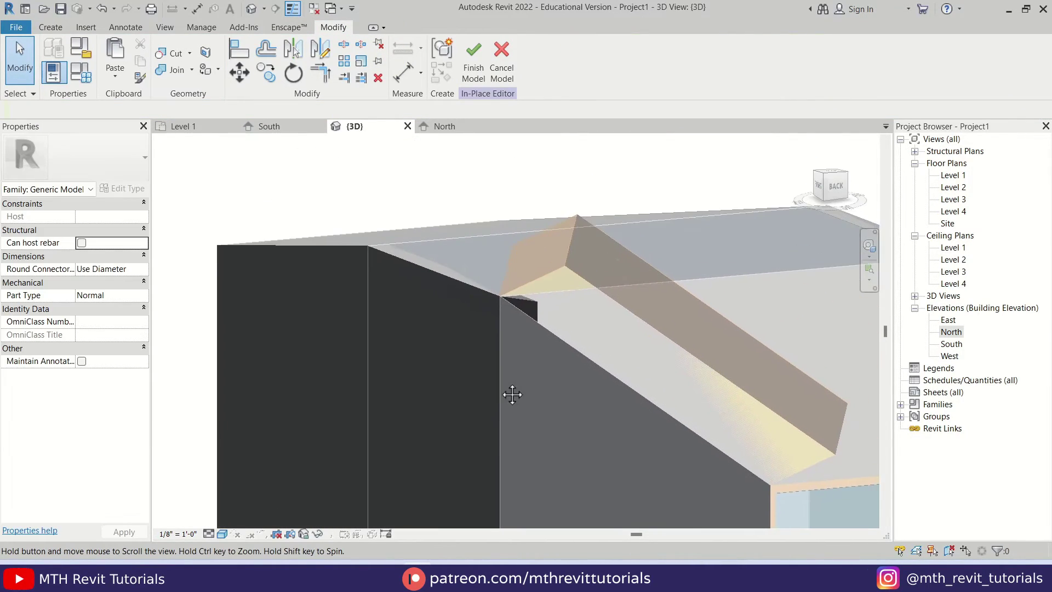
pyautogui.scroll(4, 526, 261)
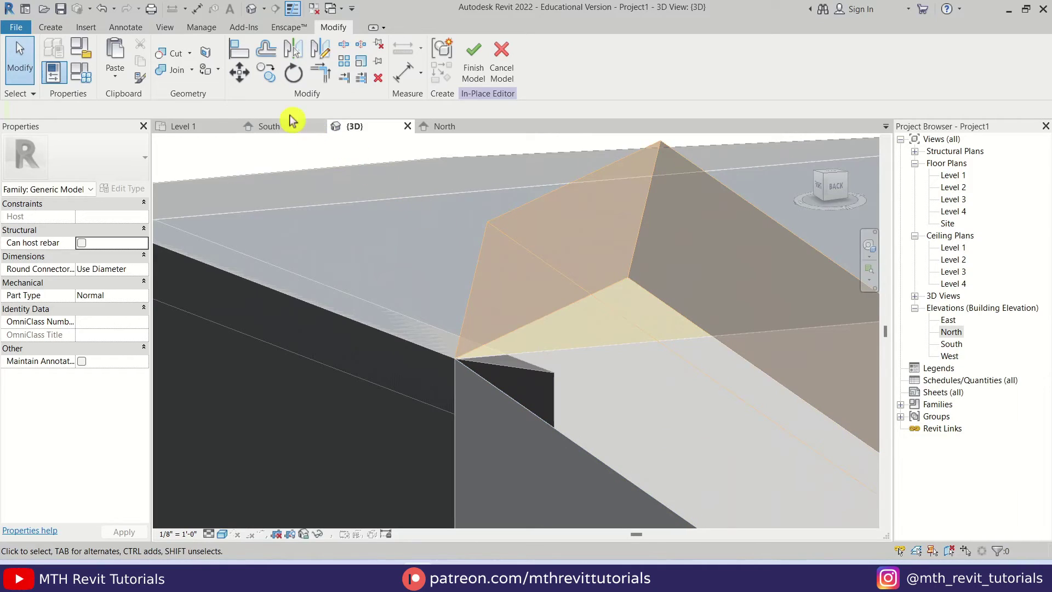
pyautogui.click(180, 60)
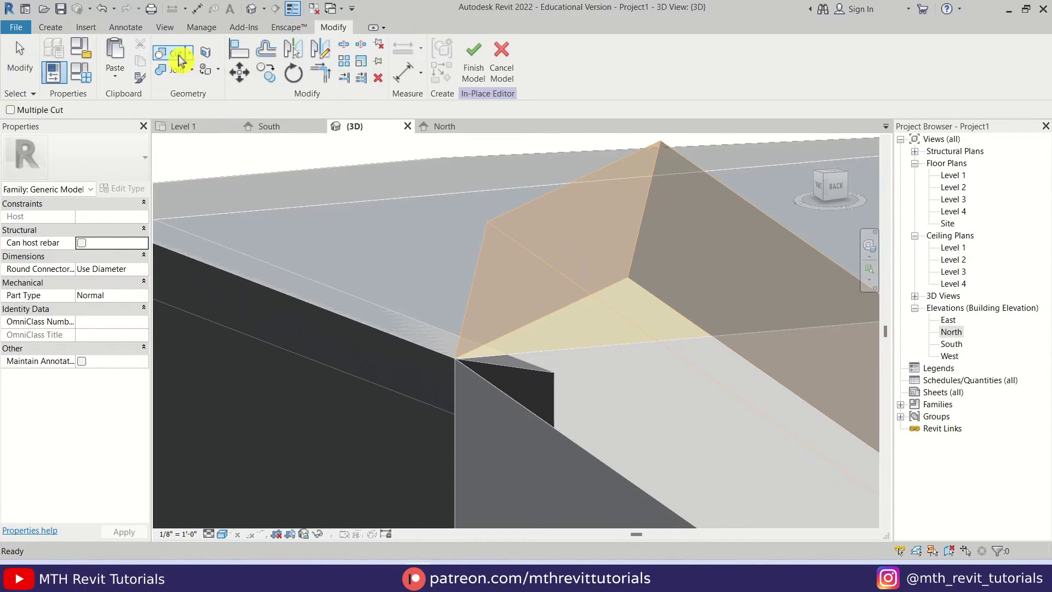
pyautogui.click(507, 236)
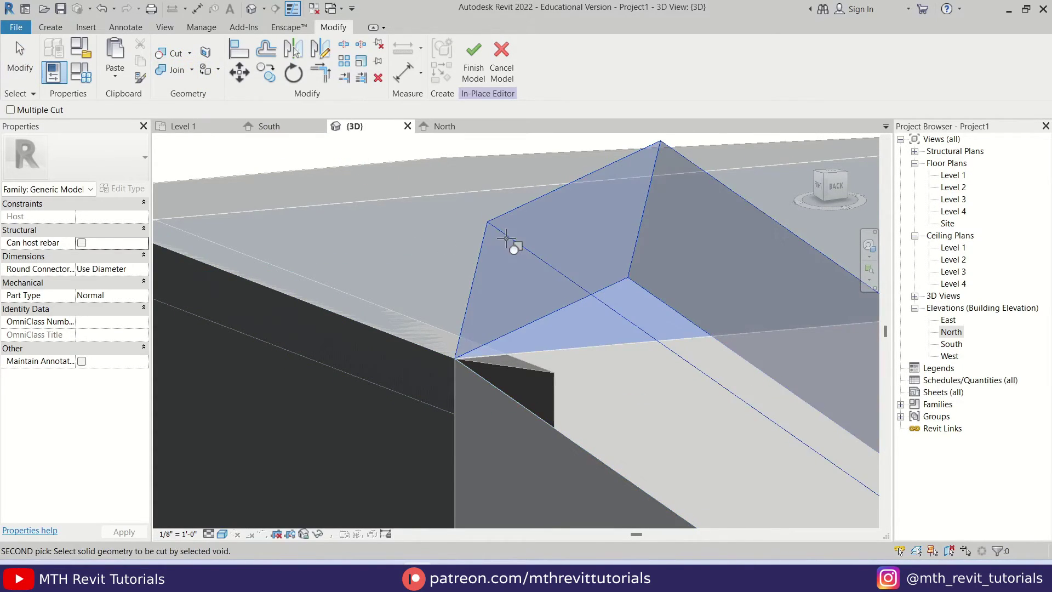
pyautogui.click(547, 377)
pyautogui.keyDown('shift'); pyautogui.moveTo(425, 336); pyautogui.dragTo(504, 288, button='middle'); pyautogui.keyUp('shift')
pyautogui.press('Escape')
# Start another void sweep and pick the side wall's bottom edge beside the lower protruding corner as its path
pyautogui.scroll(2, 451, 237)
pyautogui.scroll(-2, 461, 369)
pyautogui.scroll(4, 517, 369)
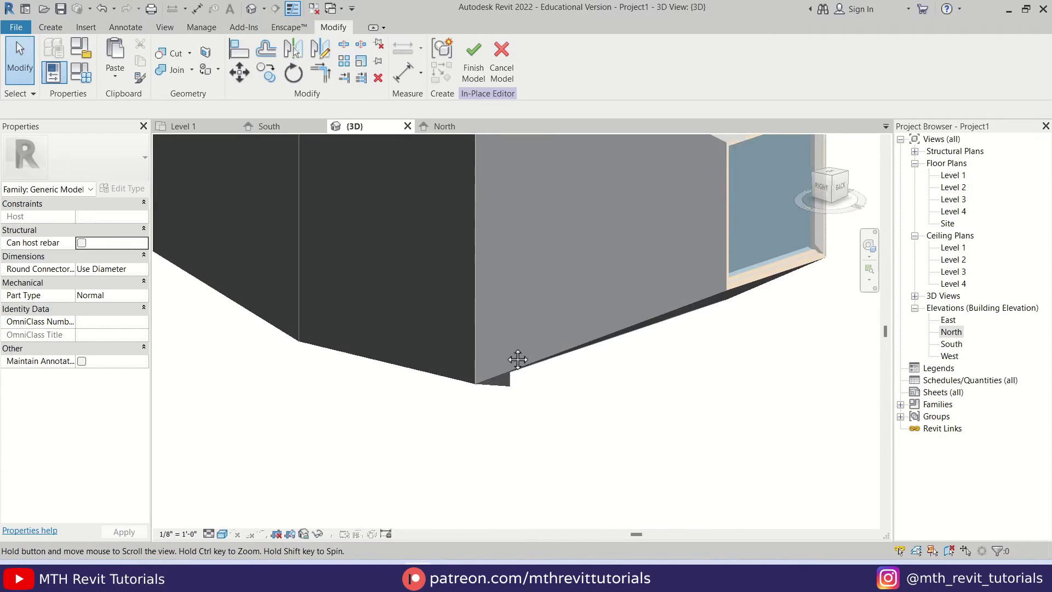
pyautogui.click(50, 27)
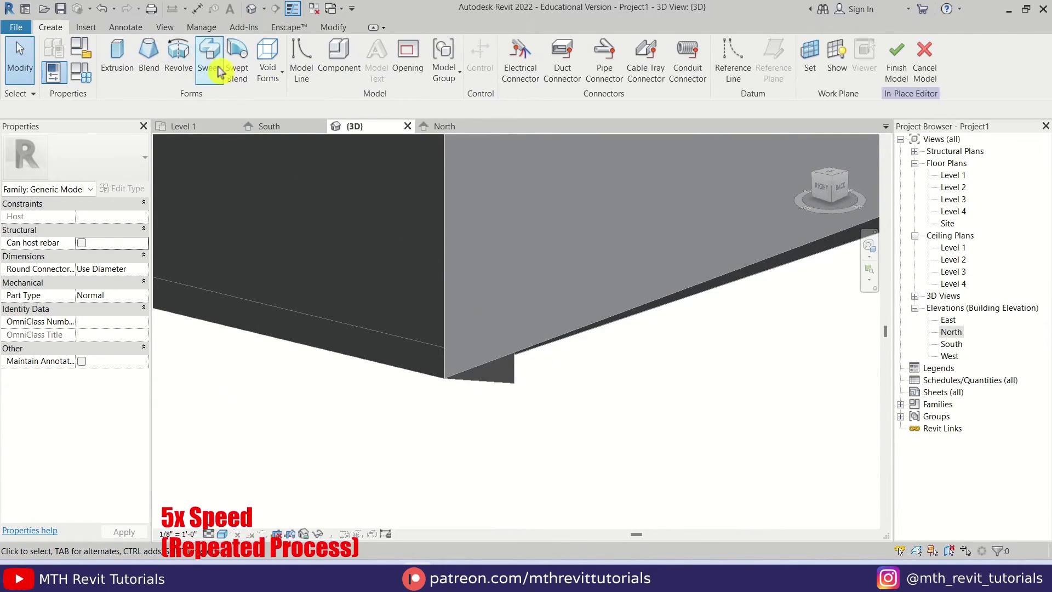
pyautogui.click(267, 65)
pyautogui.click(331, 186)
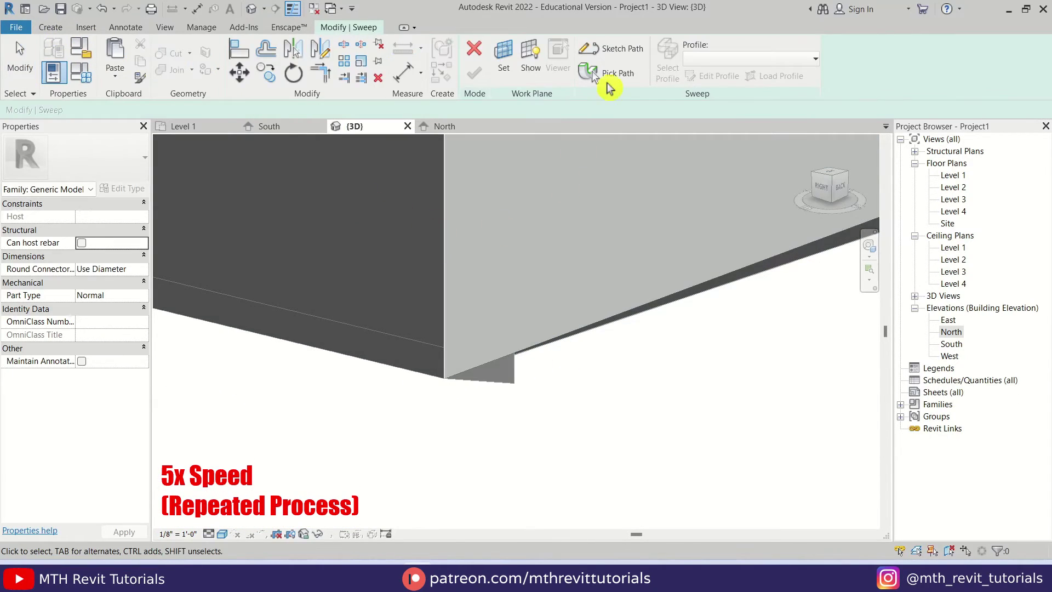
pyautogui.click(592, 71)
pyautogui.click(534, 344)
pyautogui.keyDown('shift'); pyautogui.moveTo(534, 344); pyautogui.dragTo(588, 315, button='middle'); pyautogui.keyUp('shift')
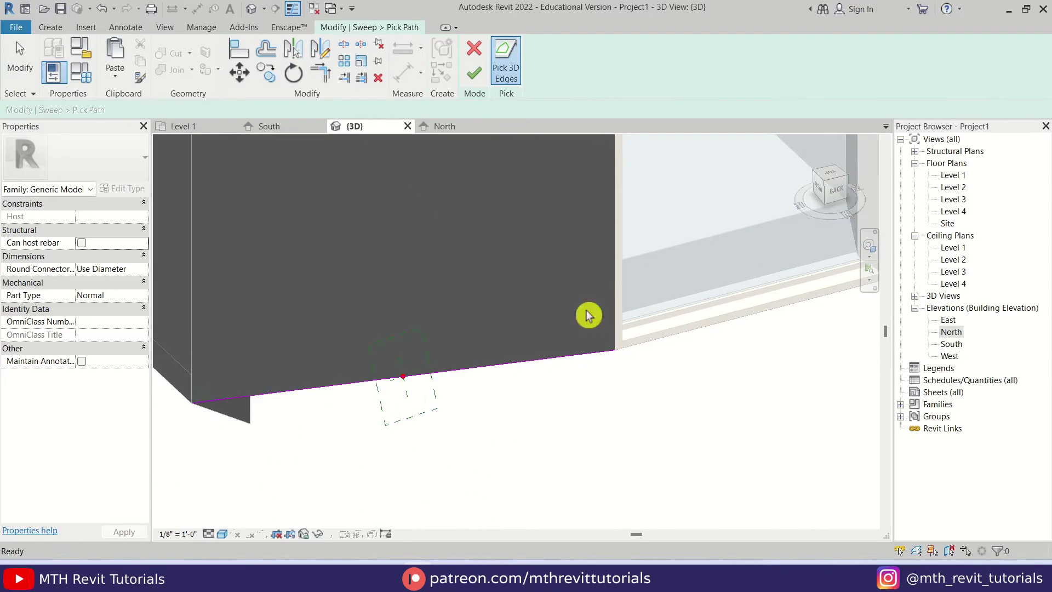
pyautogui.click(474, 73)
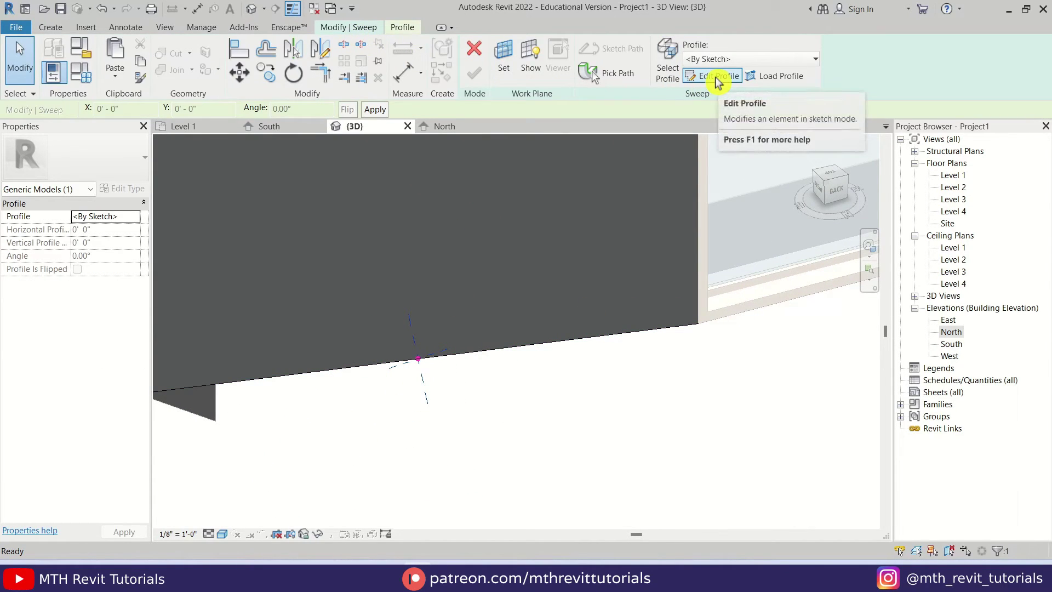
# Sketch the void sweep's profile as a rectangle from the path point outward below the bottom edge, and finish the sweep
pyautogui.click(717, 82)
pyautogui.click(515, 46)
pyautogui.click(418, 359)
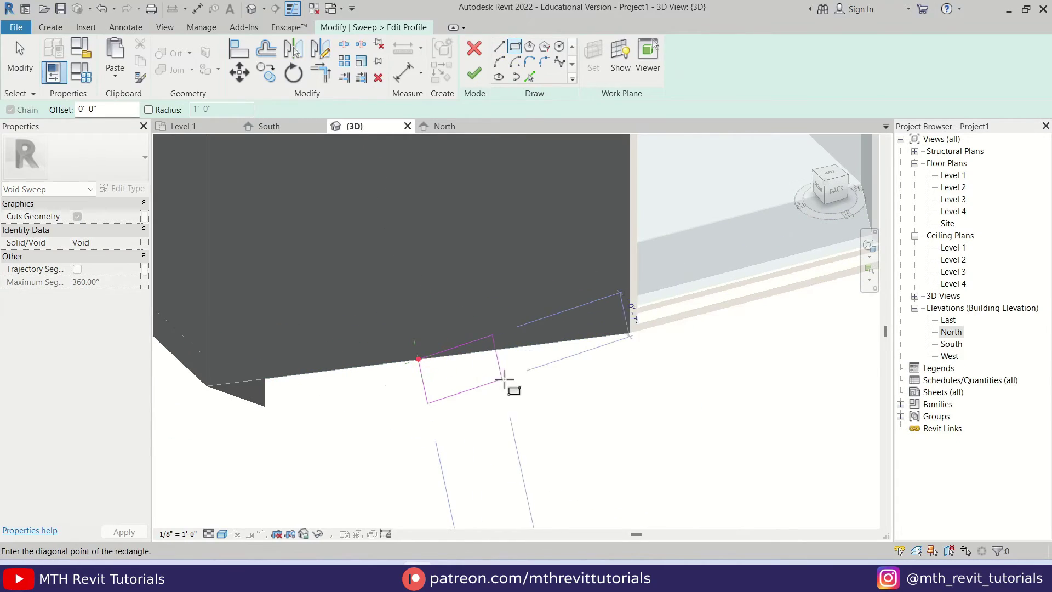
pyautogui.click(558, 400)
pyautogui.click(474, 73)
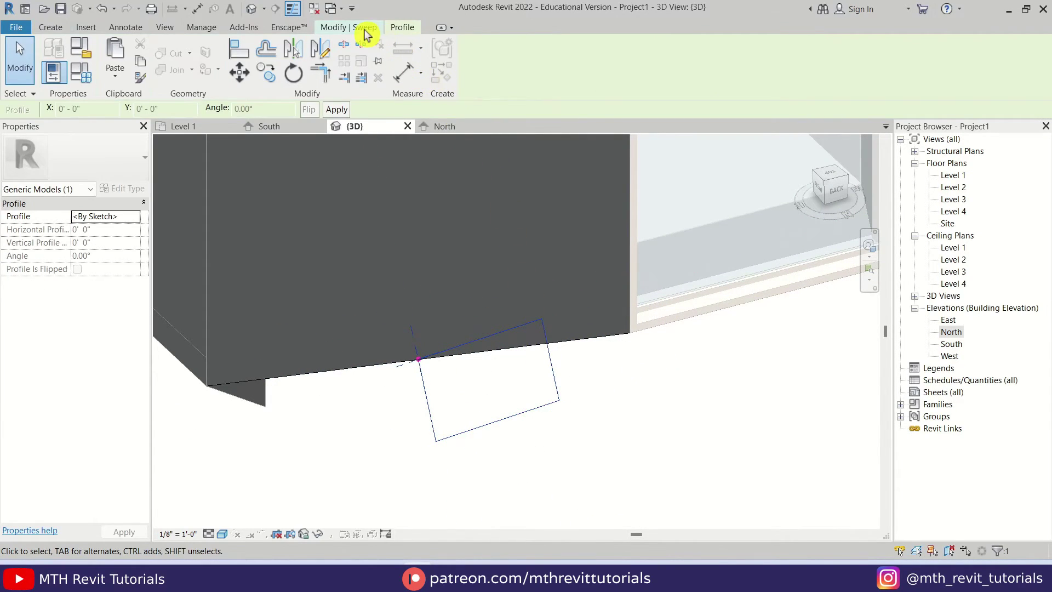
pyautogui.click(474, 77)
# Cut the wall corner protruding below the side wall with the new void sweep
pyautogui.moveTo(297, 316); pyautogui.dragTo(472, 322, button='middle')
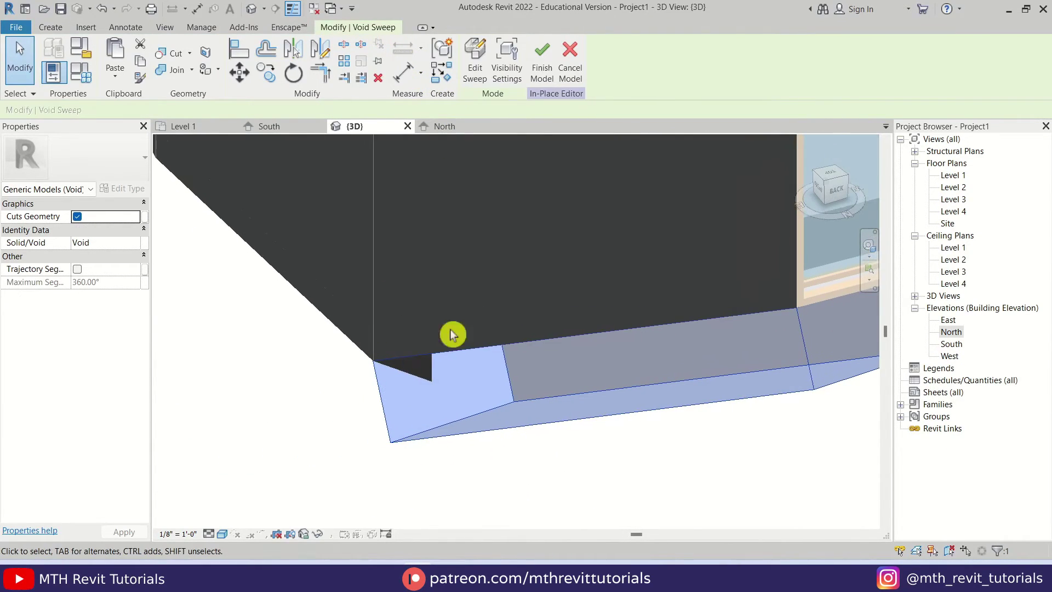
pyautogui.scroll(2, 359, 435)
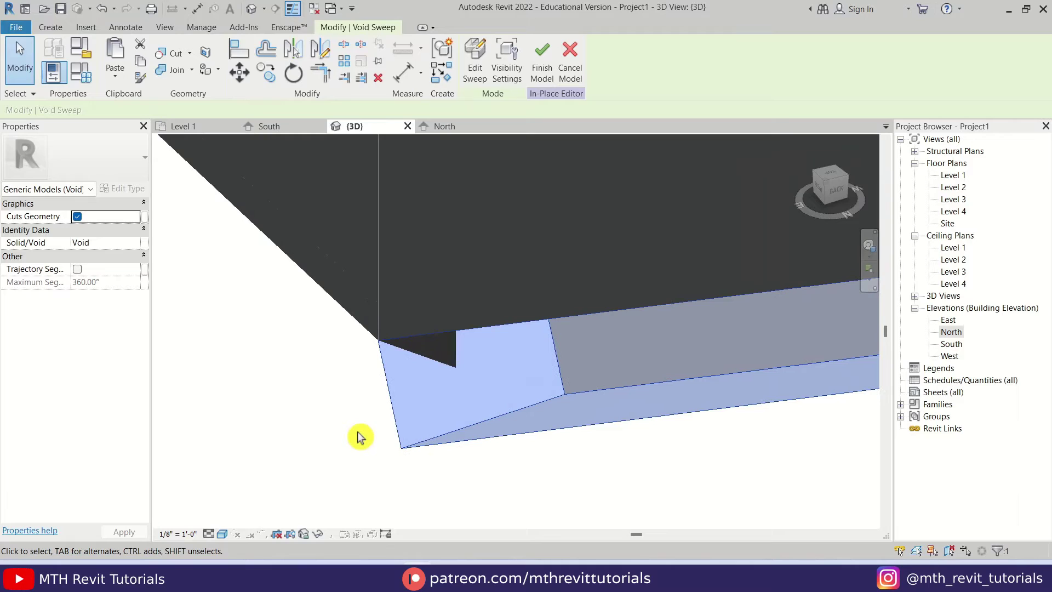
pyautogui.click(166, 54)
pyautogui.click(532, 408)
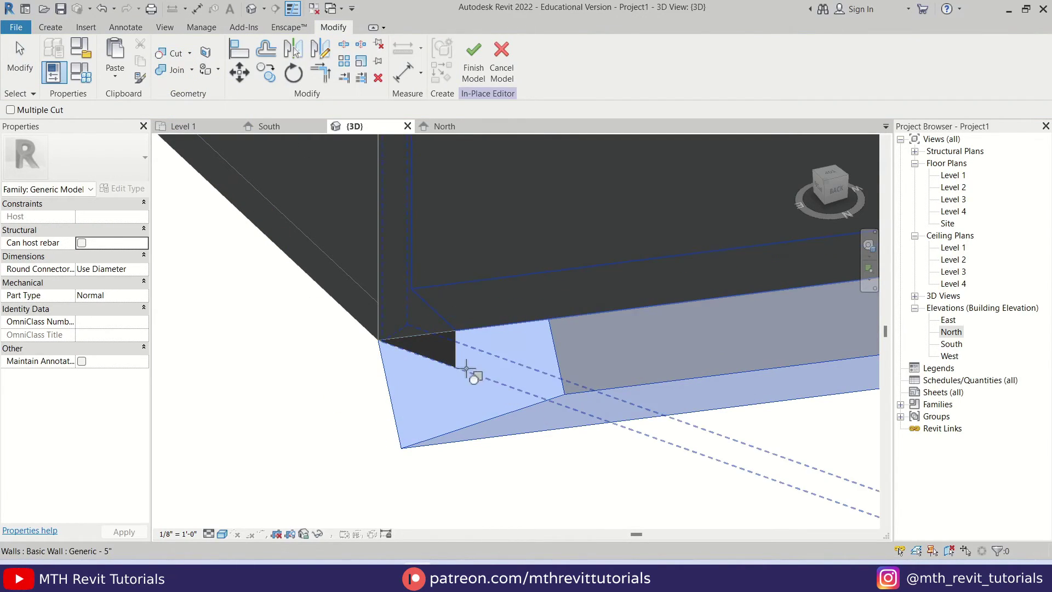
pyautogui.click(465, 359)
pyautogui.press('Escape')
# Start a solid extrusion at the triangular gap in the opposite side wall's upper corner beside the window
pyautogui.scroll(-2, 420, 421)
pyautogui.keyDown('shift'); pyautogui.moveTo(420, 422); pyautogui.dragTo(548, 414, button='middle'); pyautogui.keyUp('shift')
pyautogui.scroll(-3, 482, 410)
pyautogui.keyDown('shift'); pyautogui.moveTo(482, 410); pyautogui.dragTo(500, 285, button='middle'); pyautogui.keyUp('shift')
pyautogui.scroll(5, 444, 270)
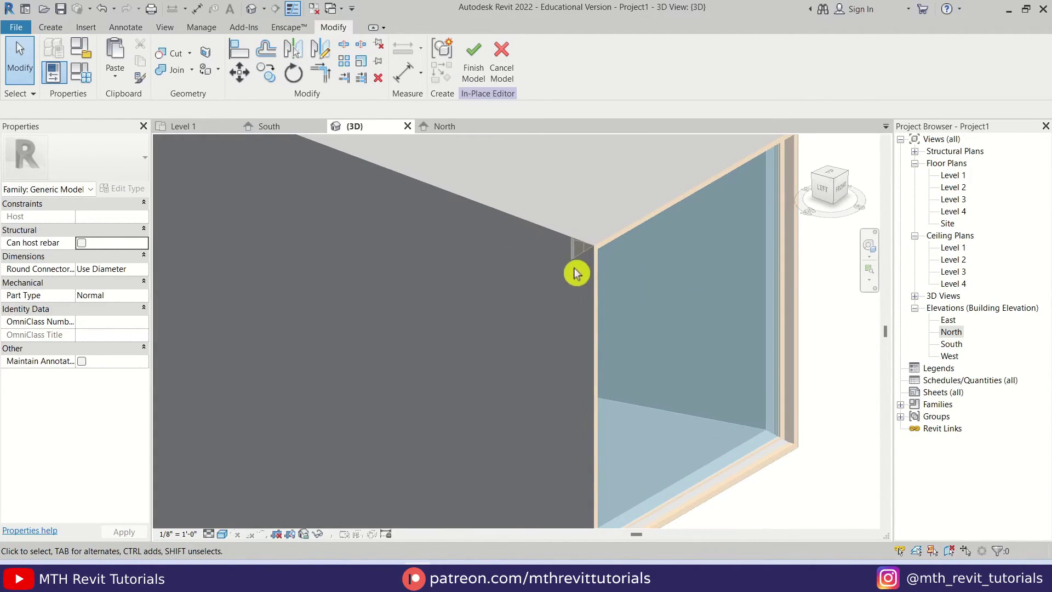
pyautogui.scroll(1, 557, 345)
pyautogui.moveTo(557, 345); pyautogui.dragTo(521, 273, button='middle')
pyautogui.scroll(1, 552, 306)
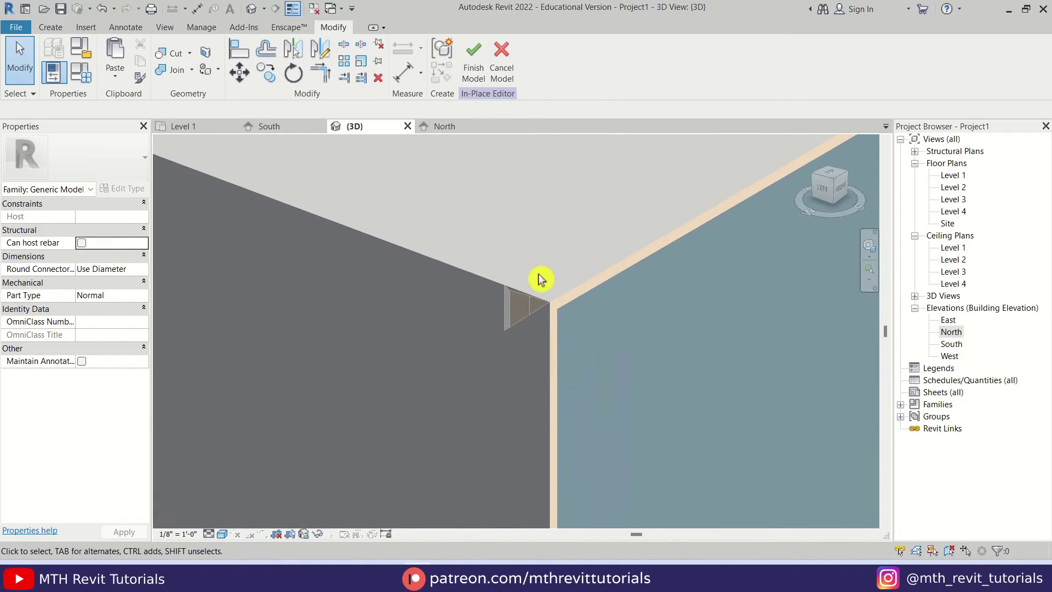
pyautogui.scroll(1, 503, 262)
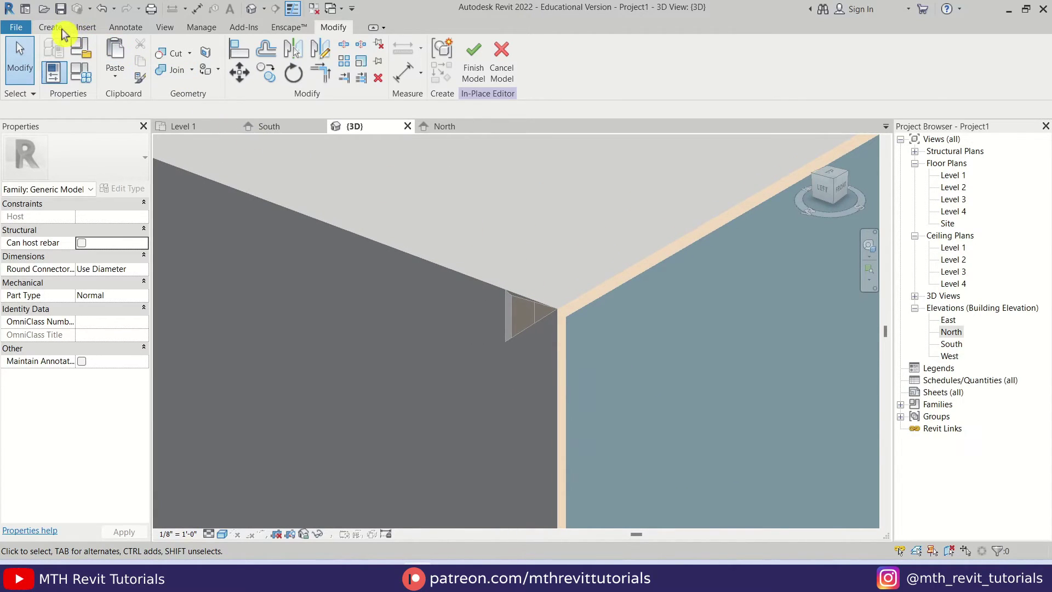
pyautogui.click(61, 29)
pyautogui.click(117, 65)
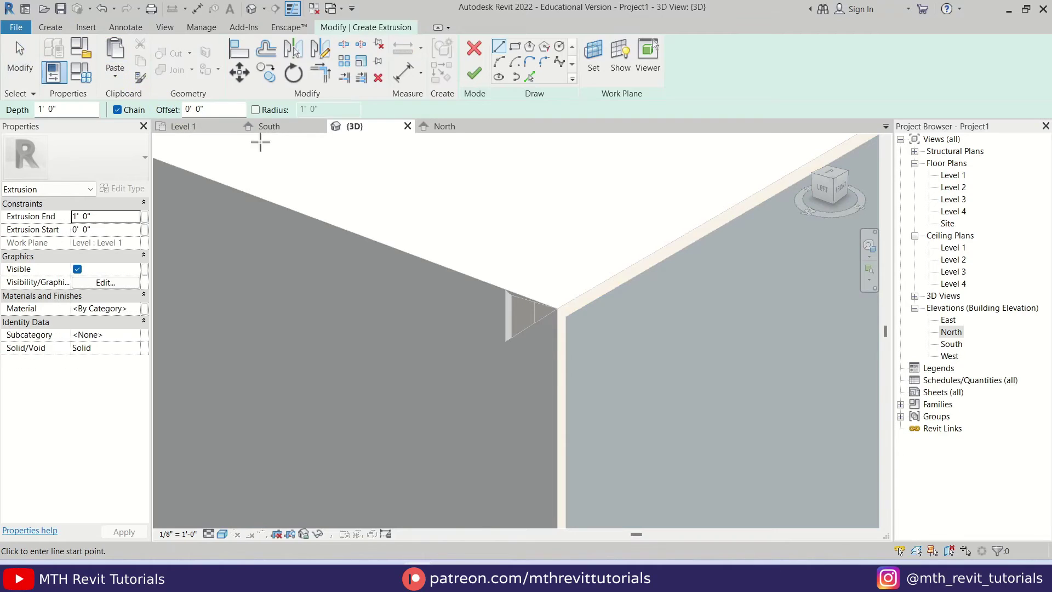
# Switch the 3D view to Hidden Line and pick the mass's side face as the extrusion's work plane
pyautogui.click(594, 79)
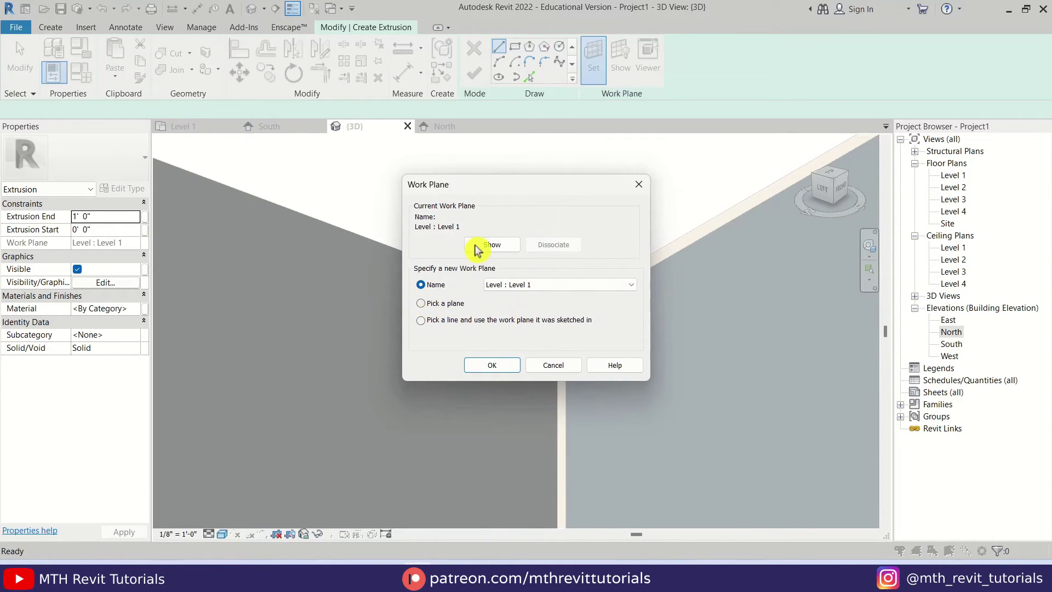
pyautogui.click(485, 365)
pyautogui.scroll(-3, 517, 251)
pyautogui.scroll(-2, 458, 241)
pyautogui.scroll(2, 430, 236)
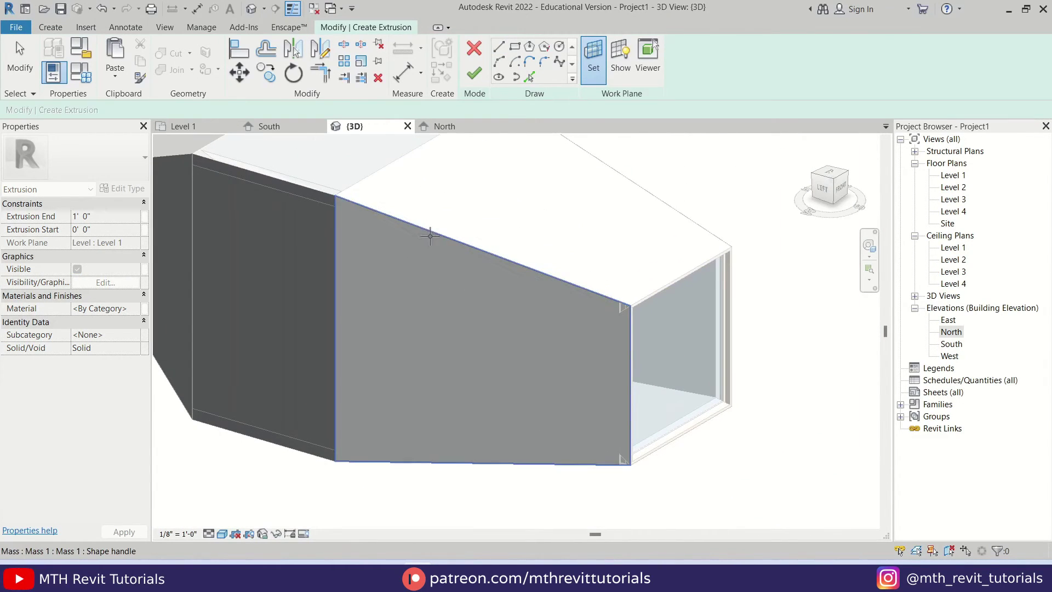
pyautogui.click(222, 533)
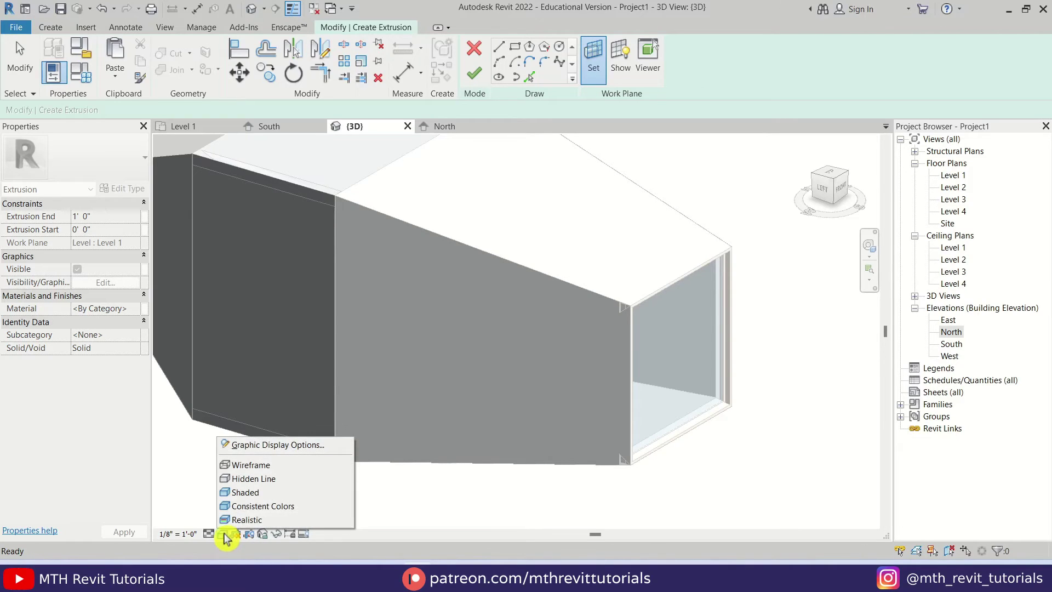
pyautogui.click(263, 480)
pyautogui.click(429, 295)
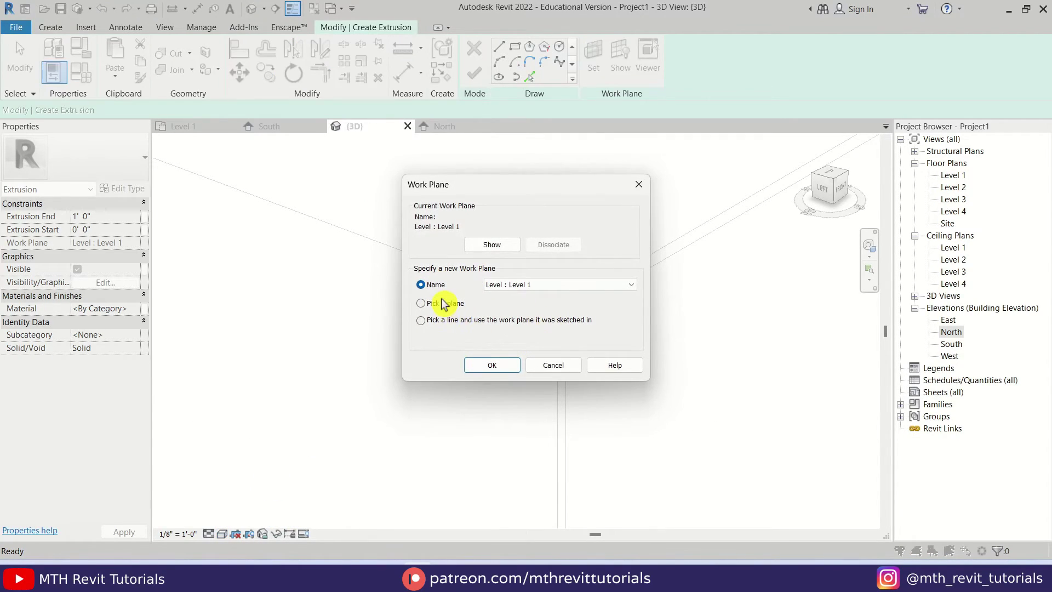
pyautogui.click(481, 366)
pyautogui.scroll(3, 489, 296)
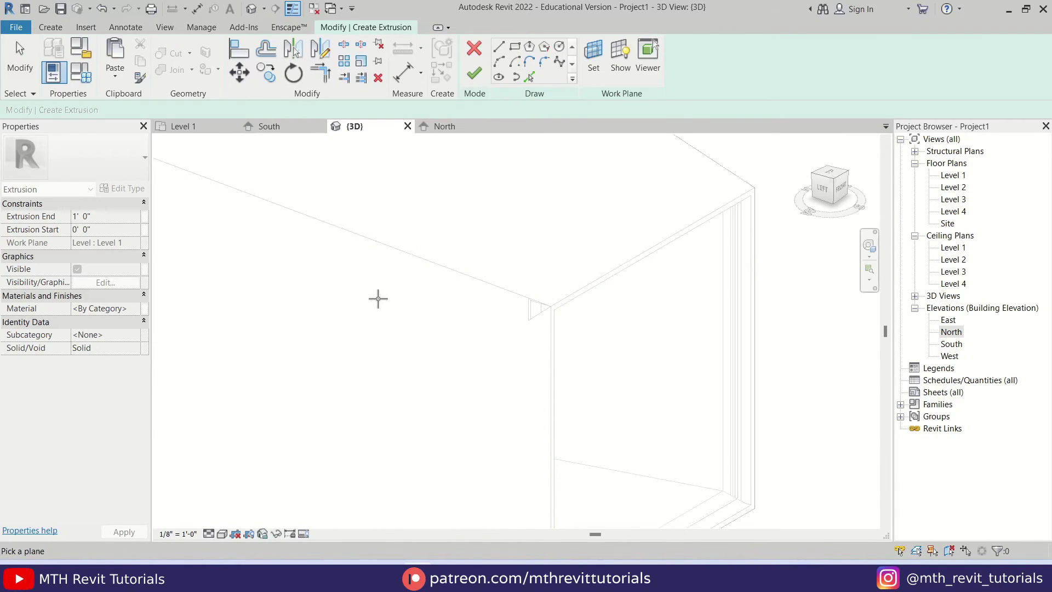
pyautogui.moveTo(481, 234); pyautogui.dragTo(439, 301, button='middle')
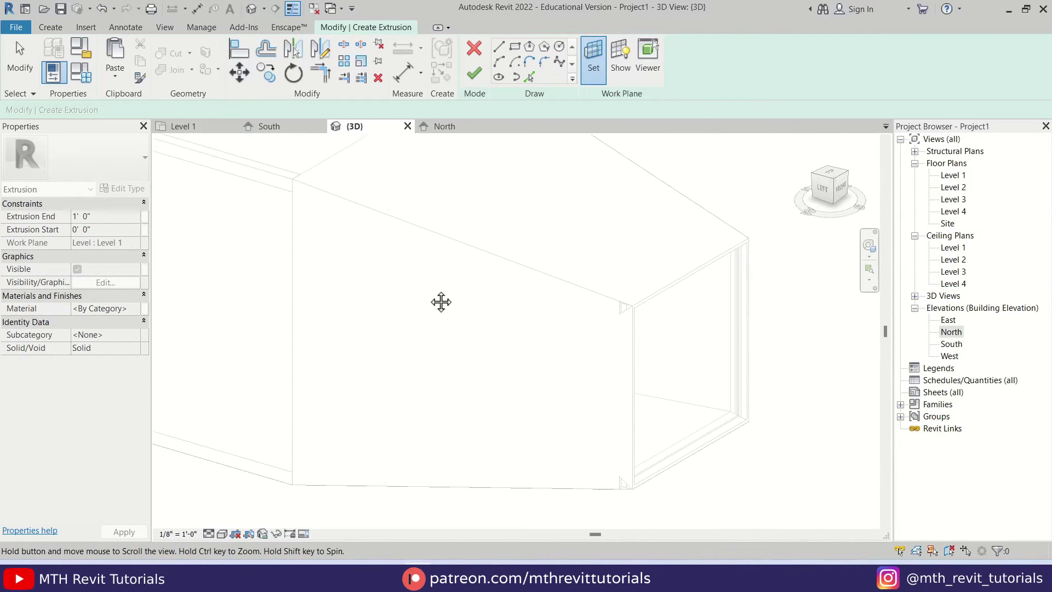
pyautogui.click(448, 241)
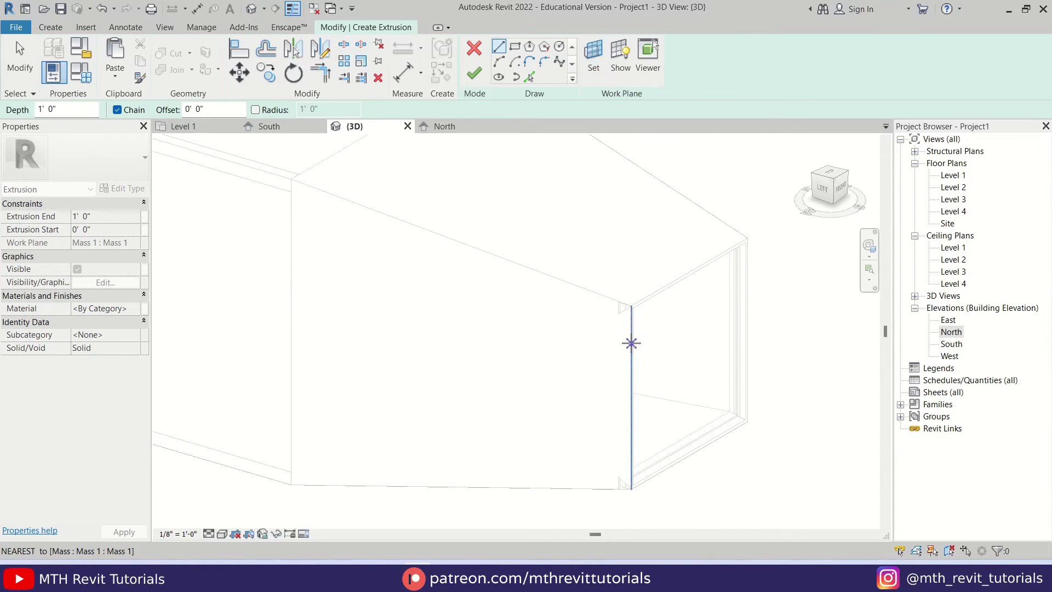
# Sketch a closed triangle by picking the upper corner gap's edges and trimming the long sloped line to them
pyautogui.scroll(4, 629, 343)
pyautogui.click(529, 77)
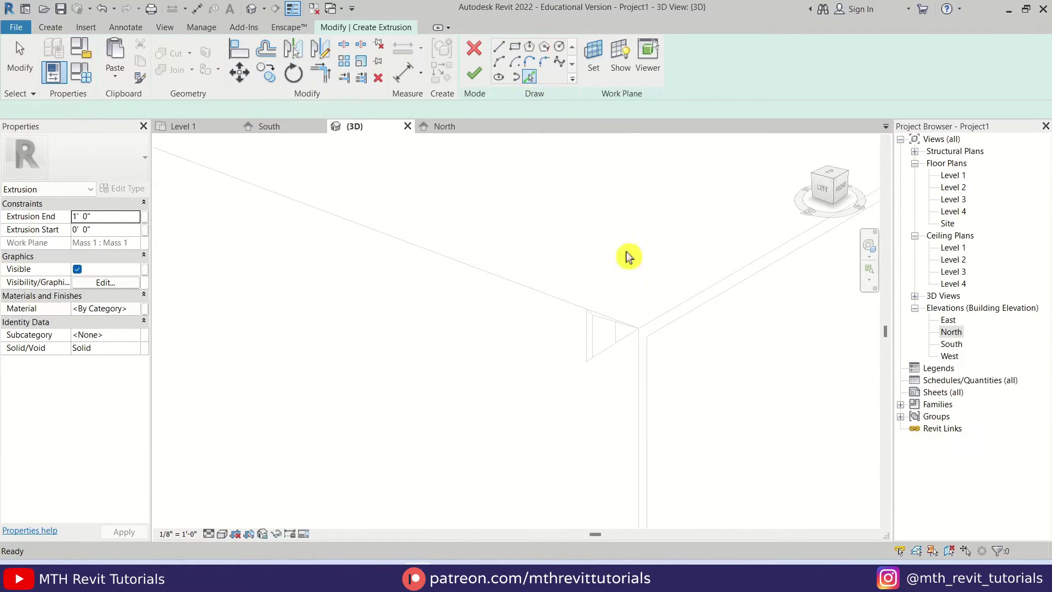
pyautogui.click(587, 331)
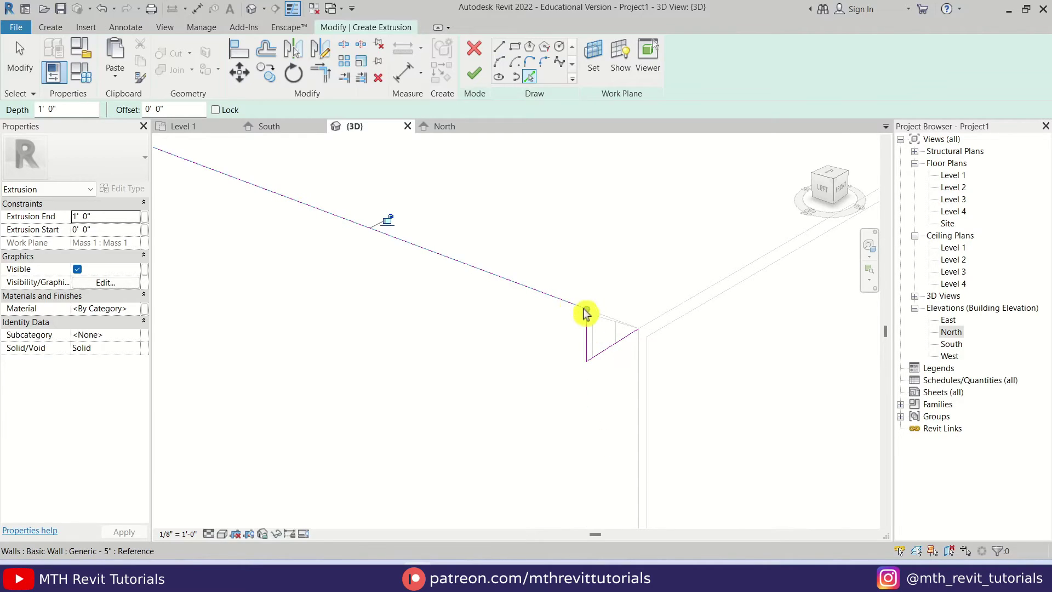
pyautogui.scroll(2, 616, 350)
pyautogui.press('t')
pyautogui.press('r')
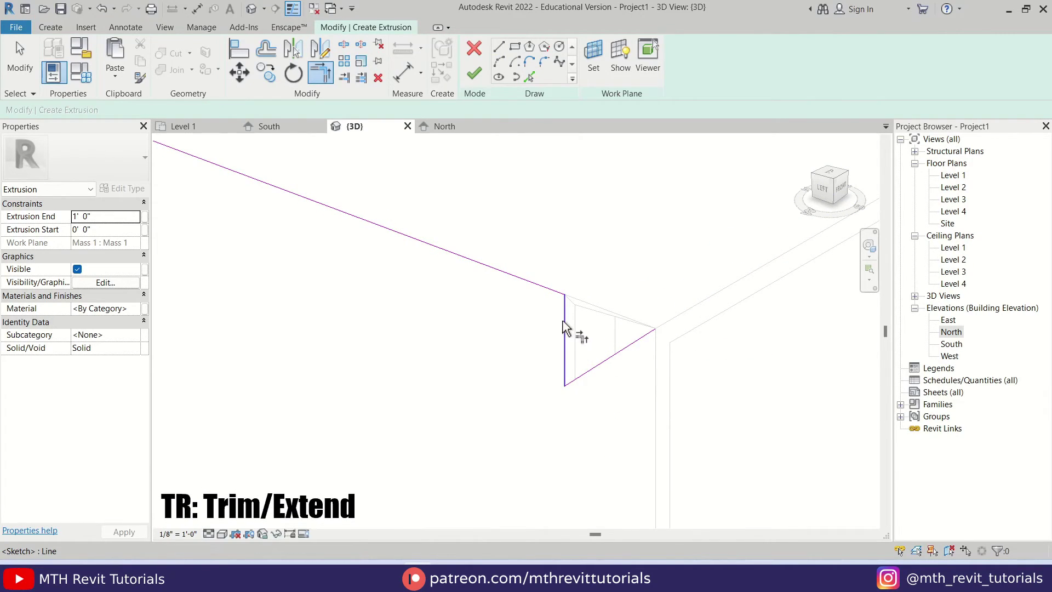
pyautogui.click(556, 293)
pyautogui.click(638, 341)
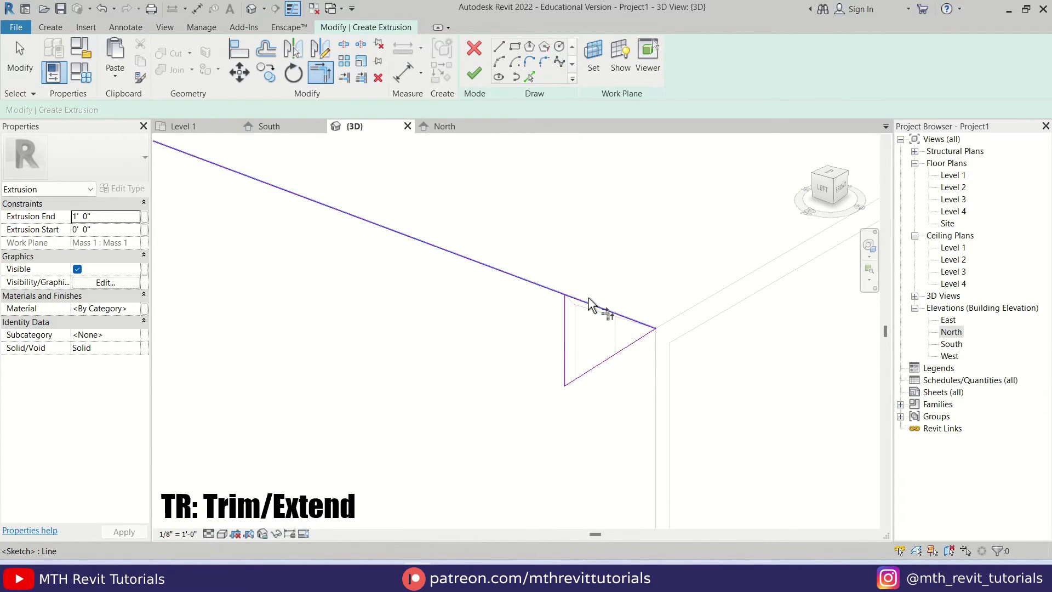
pyautogui.press('Escape')
# Add a second closed triangle to the extrusion sketch by picking the edges of the lower corner gap
pyautogui.scroll(-2, 564, 230)
pyautogui.moveTo(552, 246); pyautogui.dragTo(612, 346, button='middle')
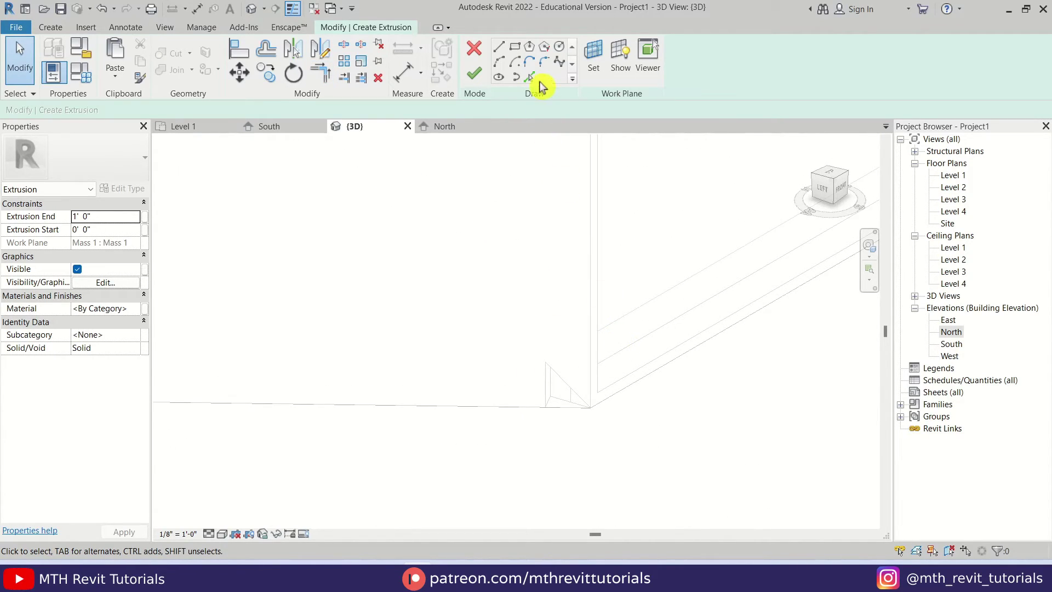
pyautogui.click(530, 77)
pyautogui.scroll(1, 564, 388)
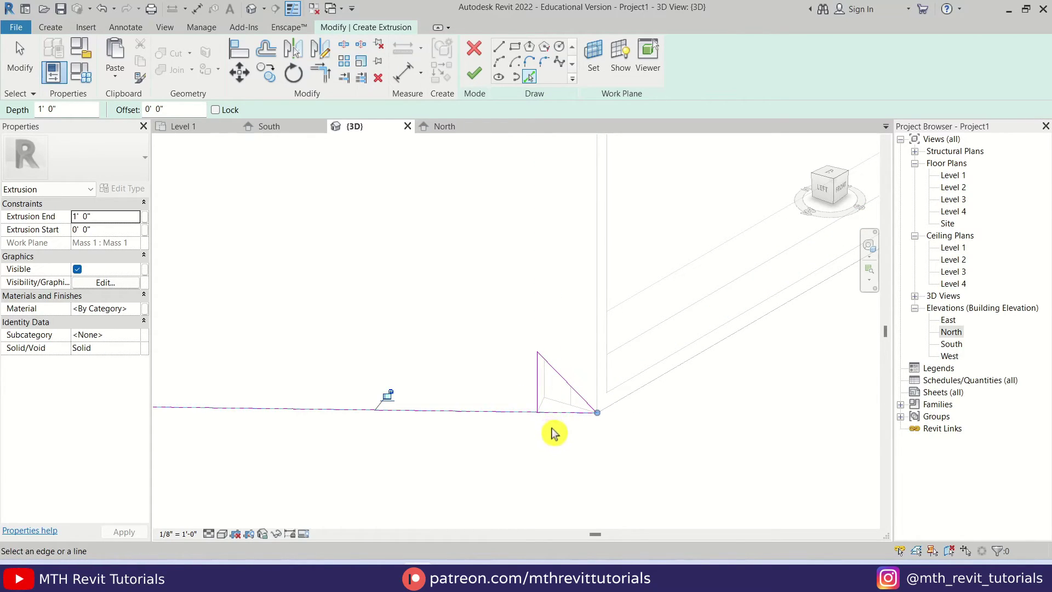
pyautogui.press('Escape')
# Finish the extrusion with a depth of 1'-0" and examine the two corner blocks beside the window
pyautogui.scroll(-4, 570, 460)
pyautogui.moveTo(475, 261); pyautogui.dragTo(510, 326, button='middle')
pyautogui.press('Escape')
pyautogui.click(474, 77)
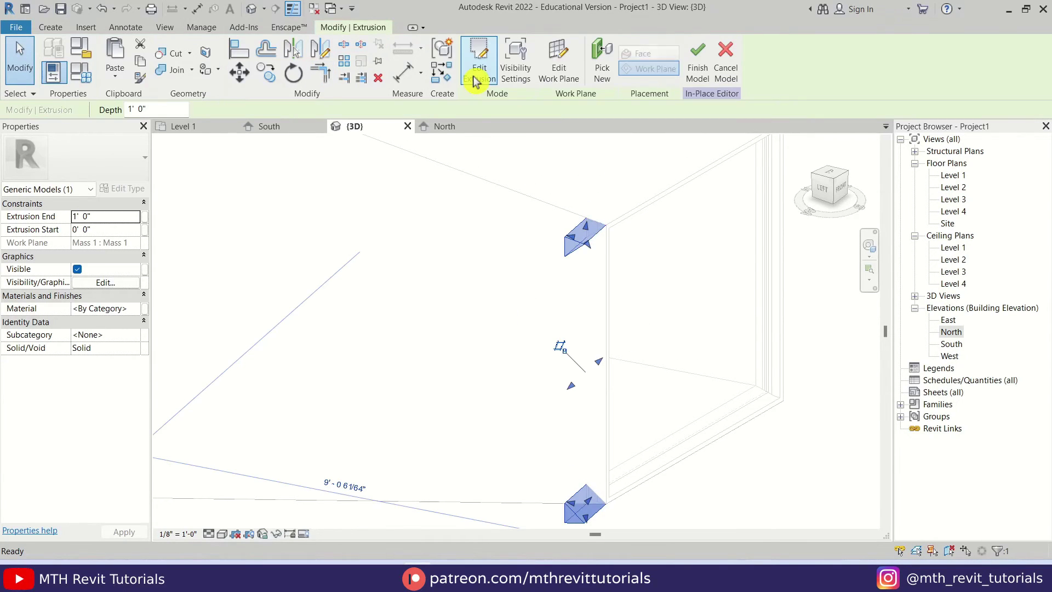
pyautogui.keyDown('shift'); pyautogui.moveTo(501, 237); pyautogui.dragTo(575, 229, button='middle'); pyautogui.keyUp('shift')
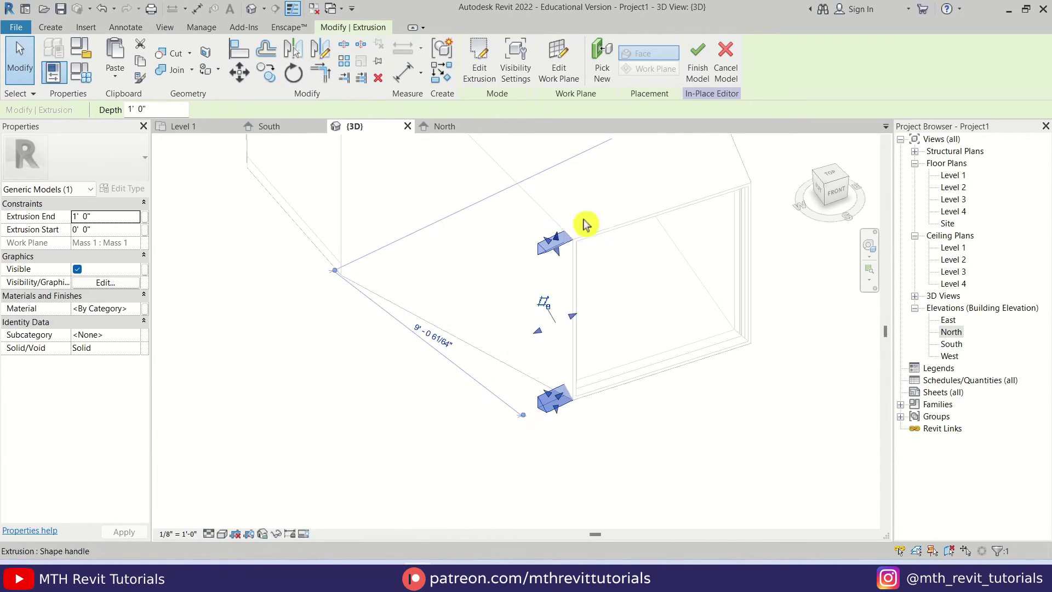
pyautogui.scroll(4, 581, 290)
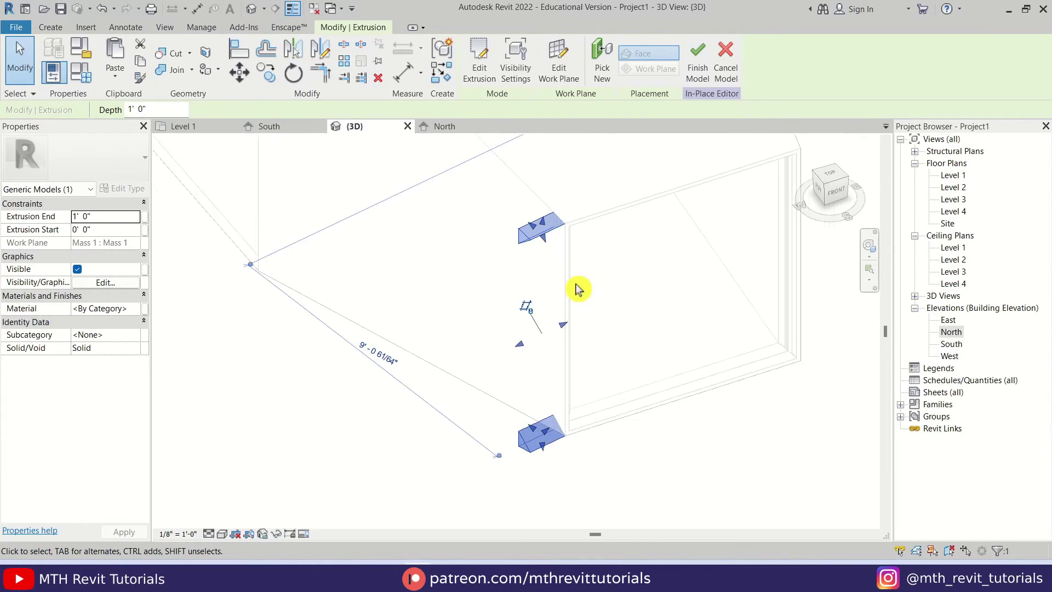
pyautogui.scroll(1, 584, 283)
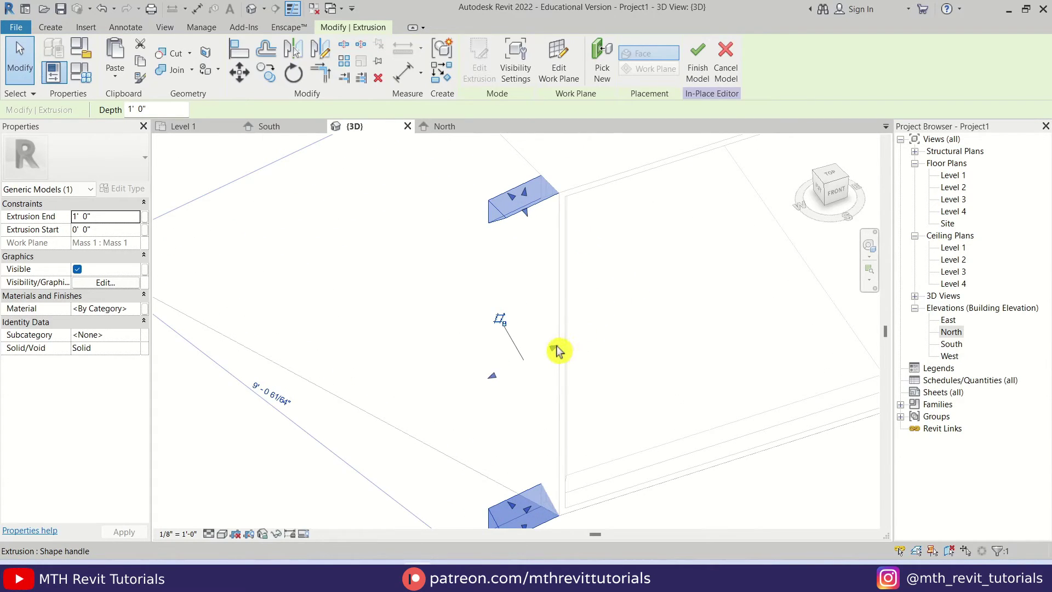
# Adjust the extrusion depth of the two corner blocks beside the window freehand and finish the in-place model
pyautogui.moveTo(556, 353); pyautogui.dragTo(580, 364)
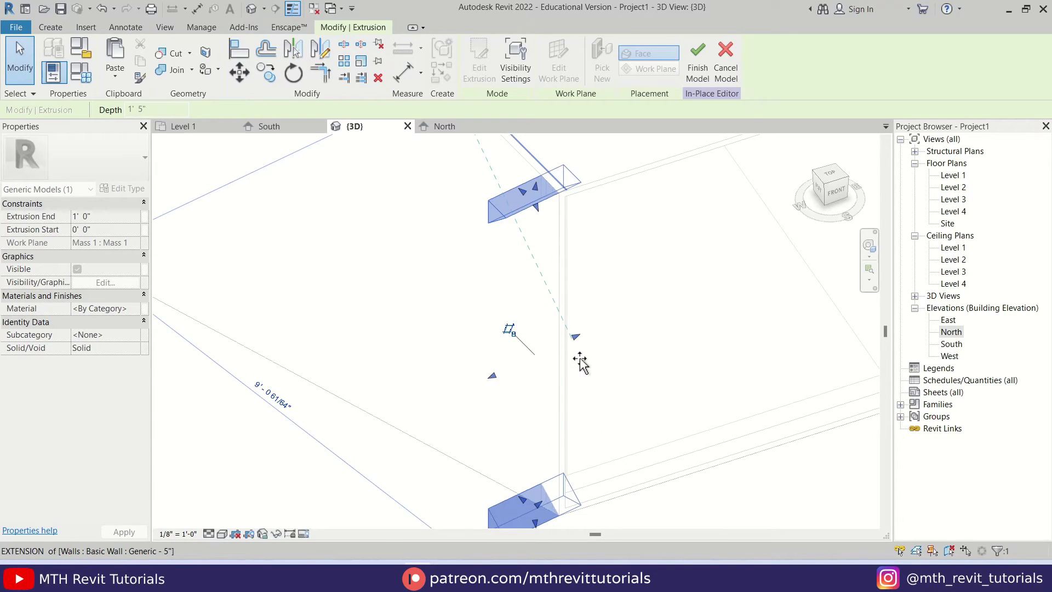
pyautogui.scroll(-1, 521, 352)
pyautogui.moveTo(579, 364); pyautogui.dragTo(540, 355)
pyautogui.click(518, 346)
pyautogui.keyDown('shift'); pyautogui.moveTo(543, 323); pyautogui.dragTo(495, 205, button='middle'); pyautogui.keyUp('shift')
pyautogui.scroll(-2, 633, 323)
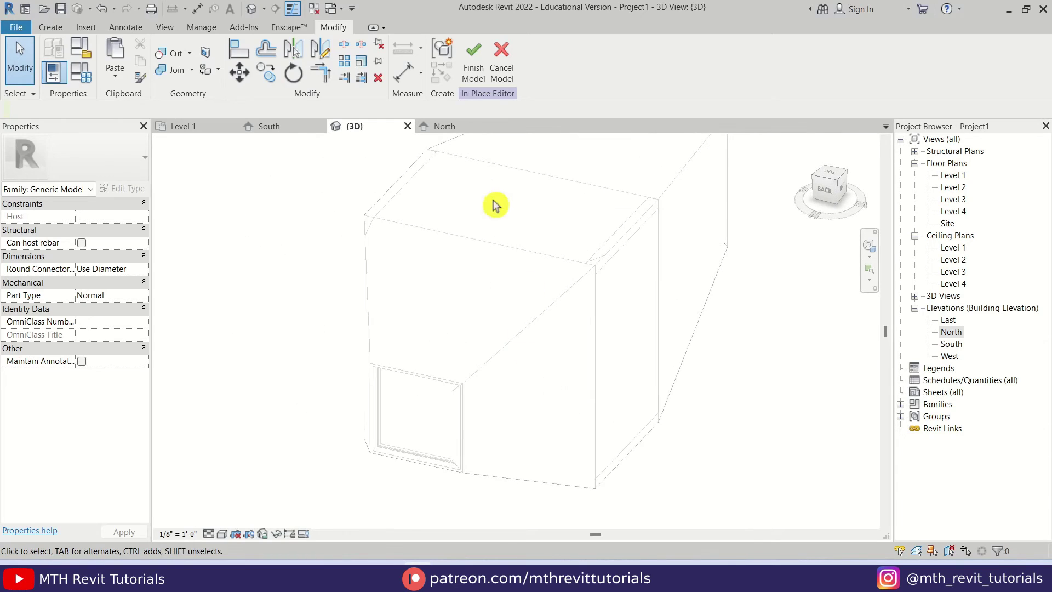
pyautogui.click(485, 79)
pyautogui.scroll(-2, 570, 326)
pyautogui.keyDown('shift'); pyautogui.moveTo(571, 353); pyautogui.dragTo(752, 443, button='middle'); pyautogui.keyUp('shift')
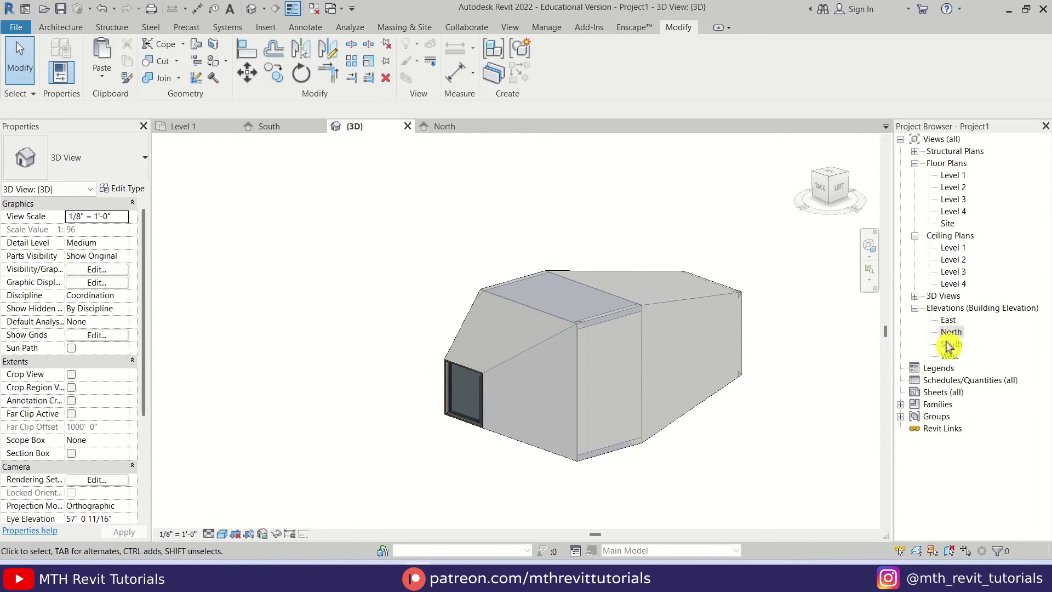
# In the East elevation, copy the whole living unit and paste it aligned to Level 2, dismissing the warning
pyautogui.doubleClick(949, 321)
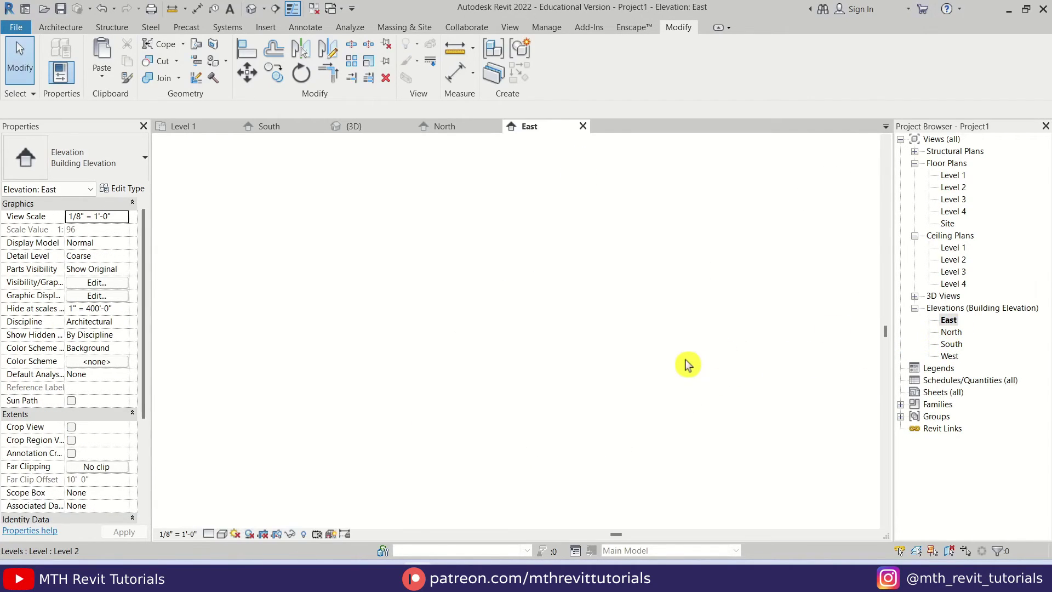
pyautogui.moveTo(404, 290); pyautogui.dragTo(704, 459)
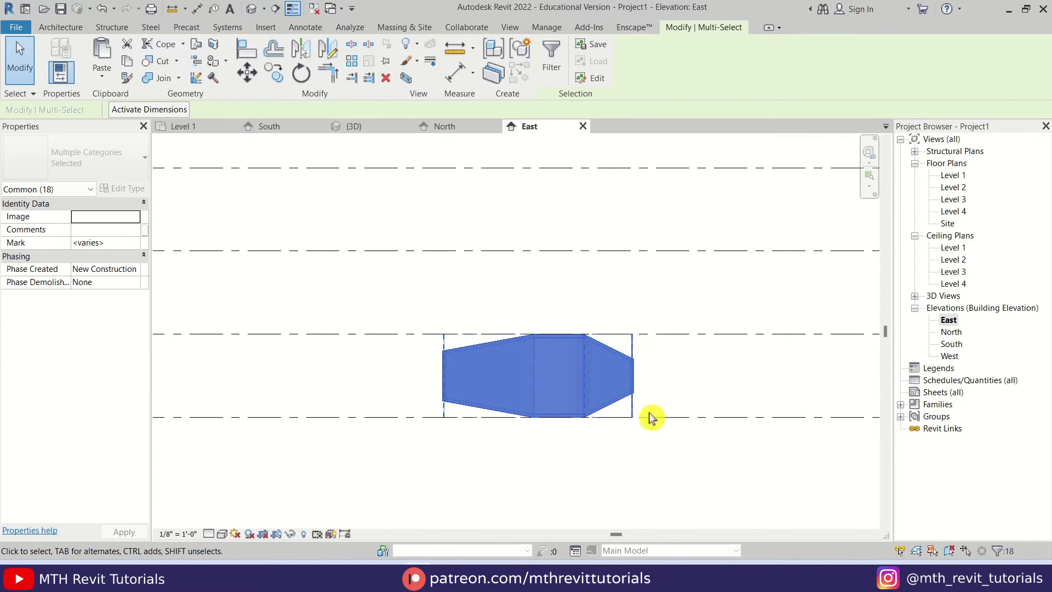
pyautogui.click(128, 66)
pyautogui.click(102, 77)
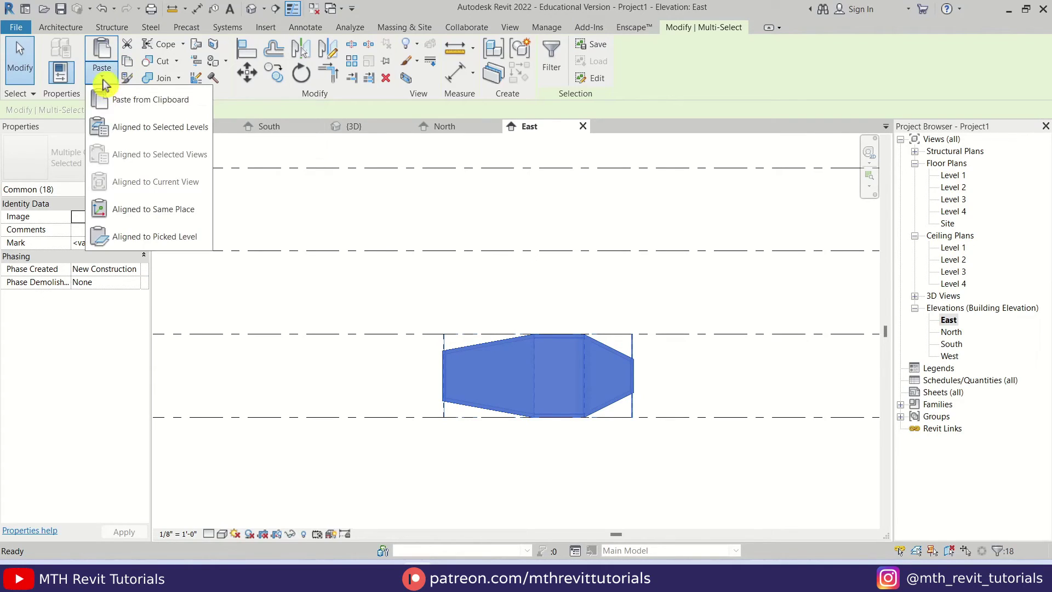
pyautogui.click(197, 132)
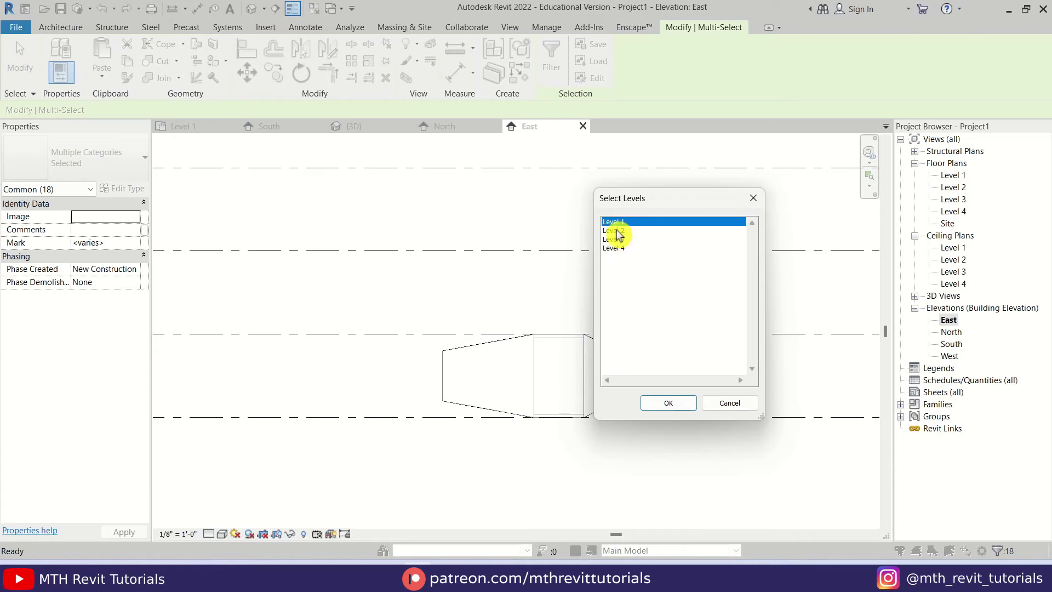
pyautogui.click(617, 231)
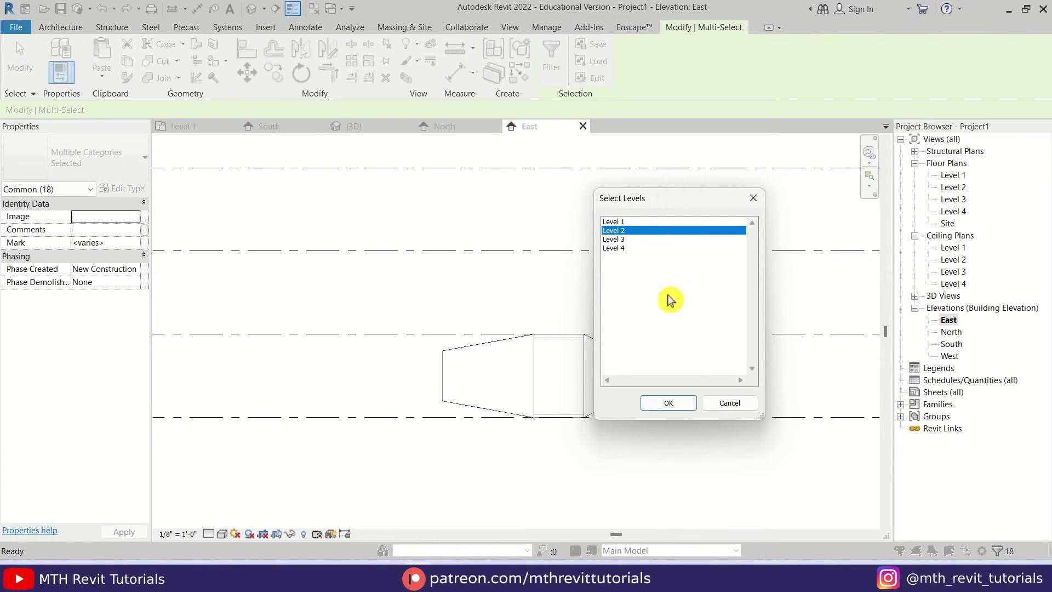
pyautogui.click(680, 405)
pyautogui.scroll(3, 602, 323)
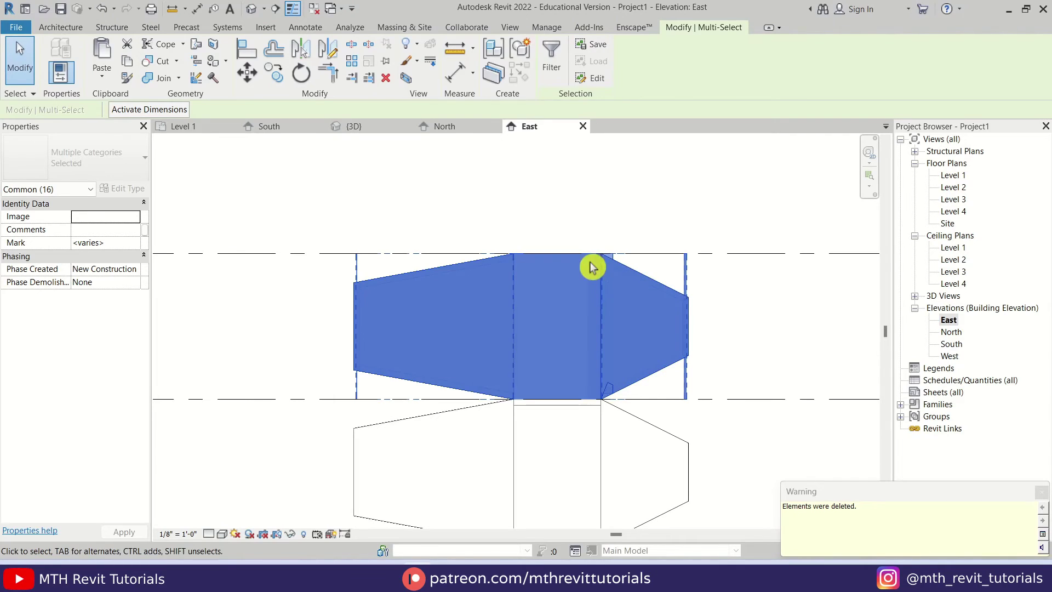
pyautogui.scroll(4, 625, 279)
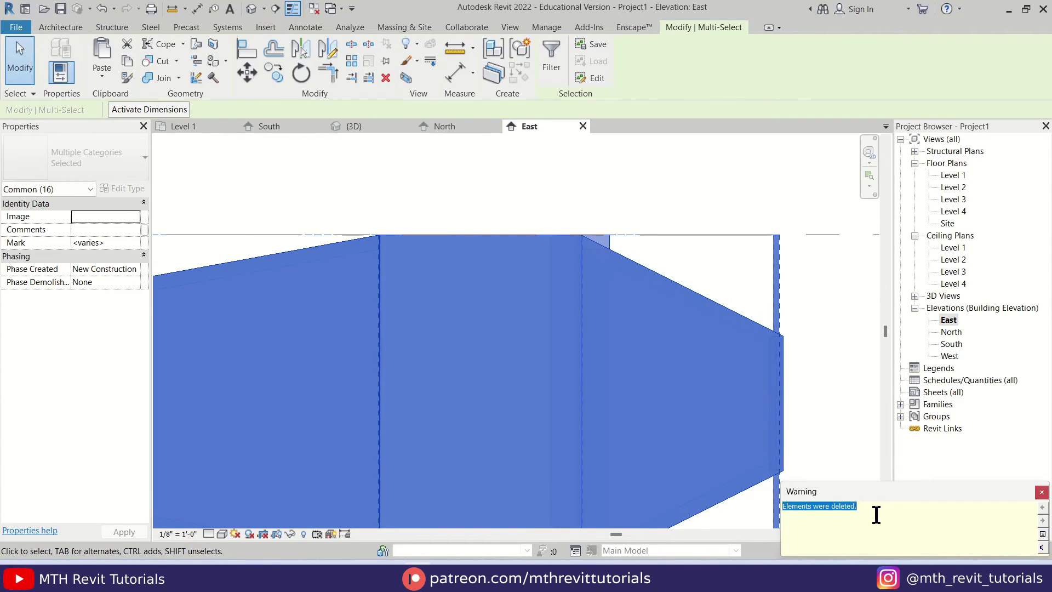
pyautogui.click(1043, 492)
# Mirror the Level 2 unit about a vertical axis through its middle without keeping the original, deleting the instance that raises the error
pyautogui.scroll(-4, 601, 290)
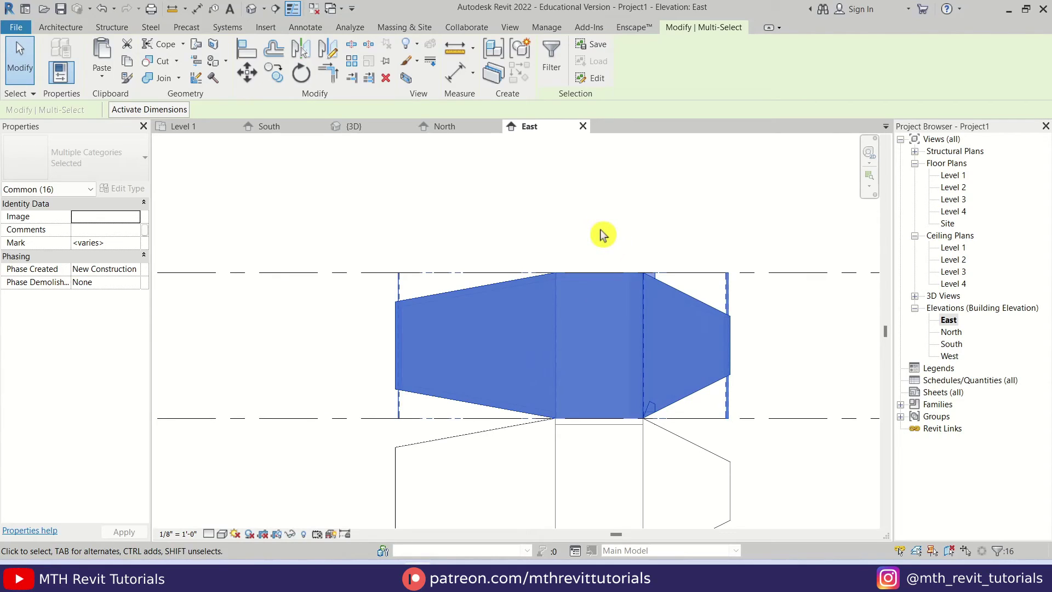
pyautogui.press('d')
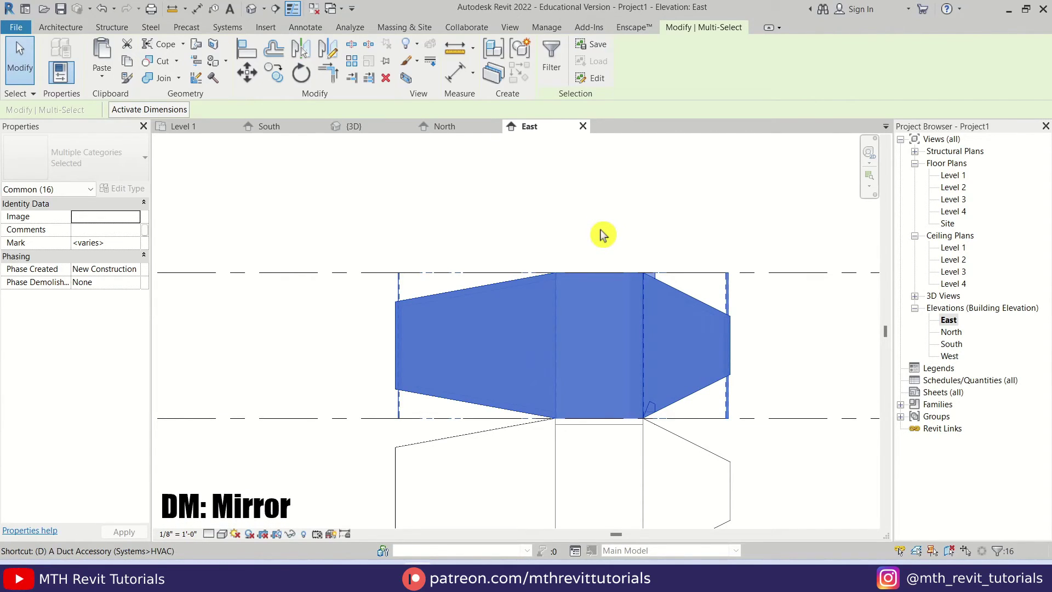
pyautogui.press('m')
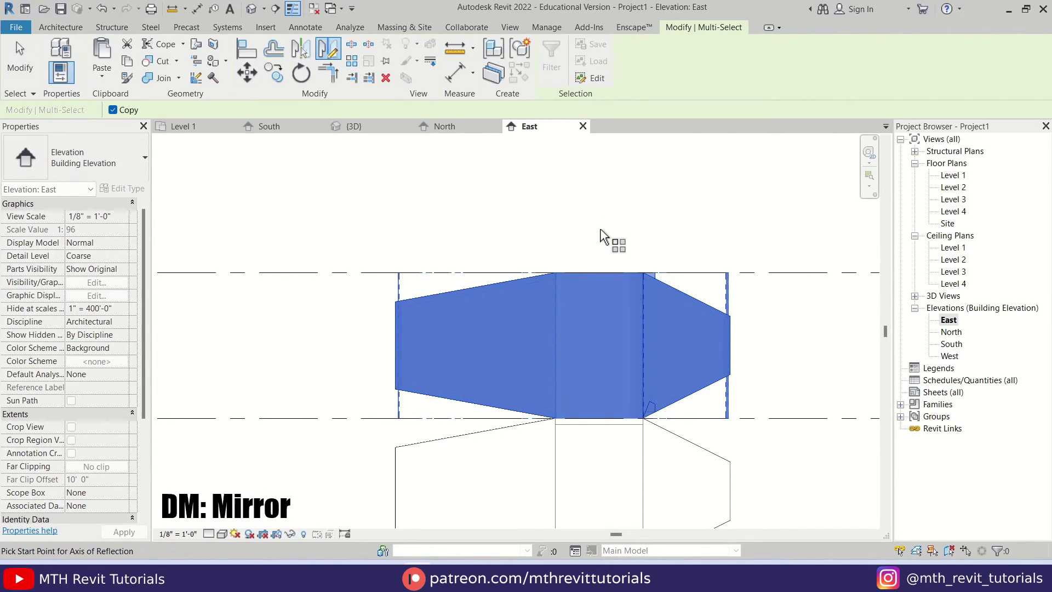
pyautogui.click(599, 272)
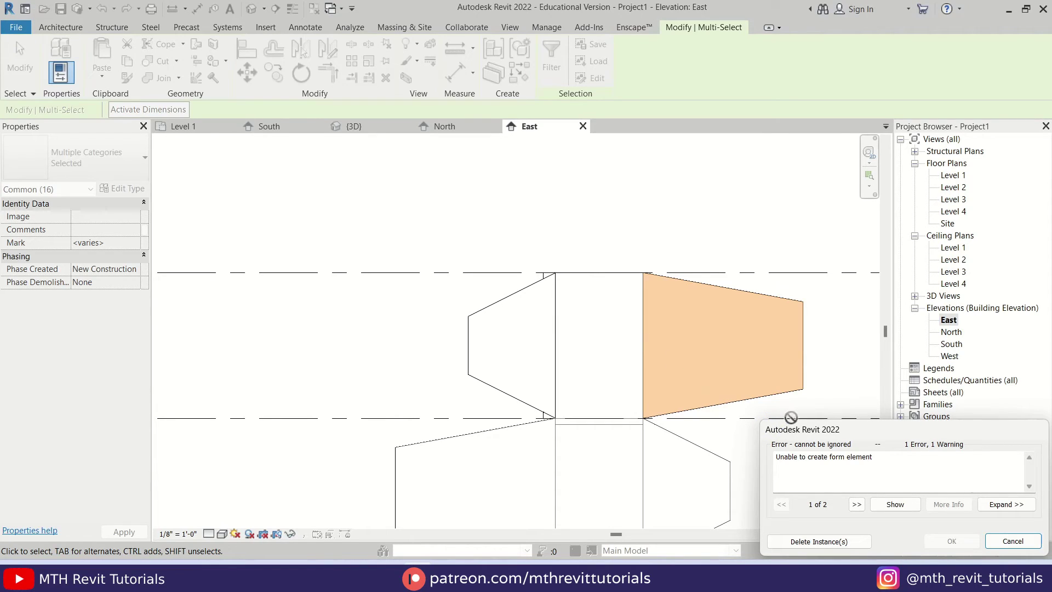
pyautogui.click(841, 542)
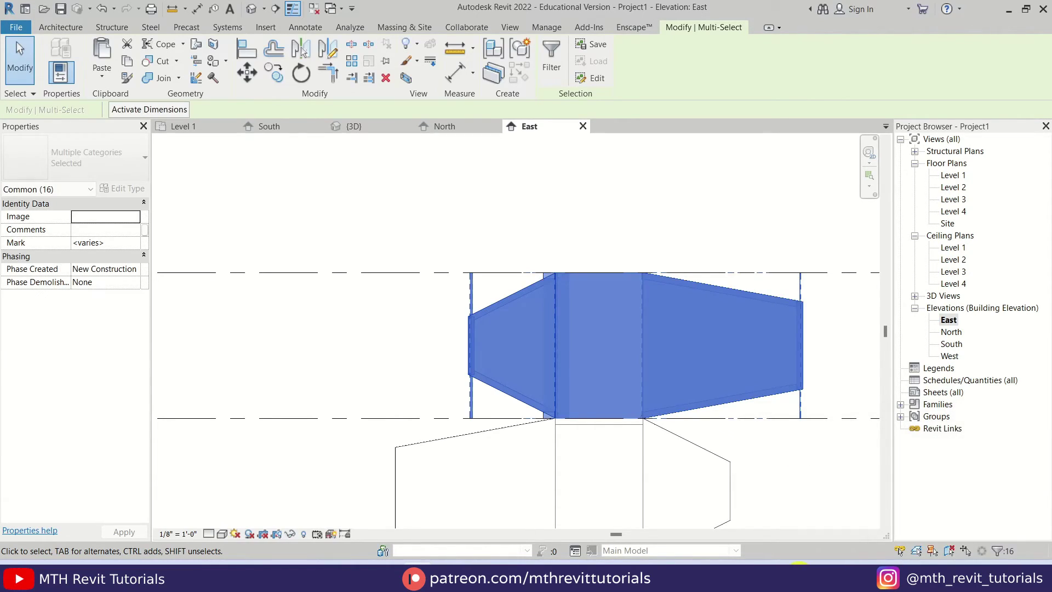
pyautogui.click(618, 224)
pyautogui.scroll(-1, 580, 281)
pyautogui.moveTo(458, 258); pyautogui.dragTo(473, 265, button='middle')
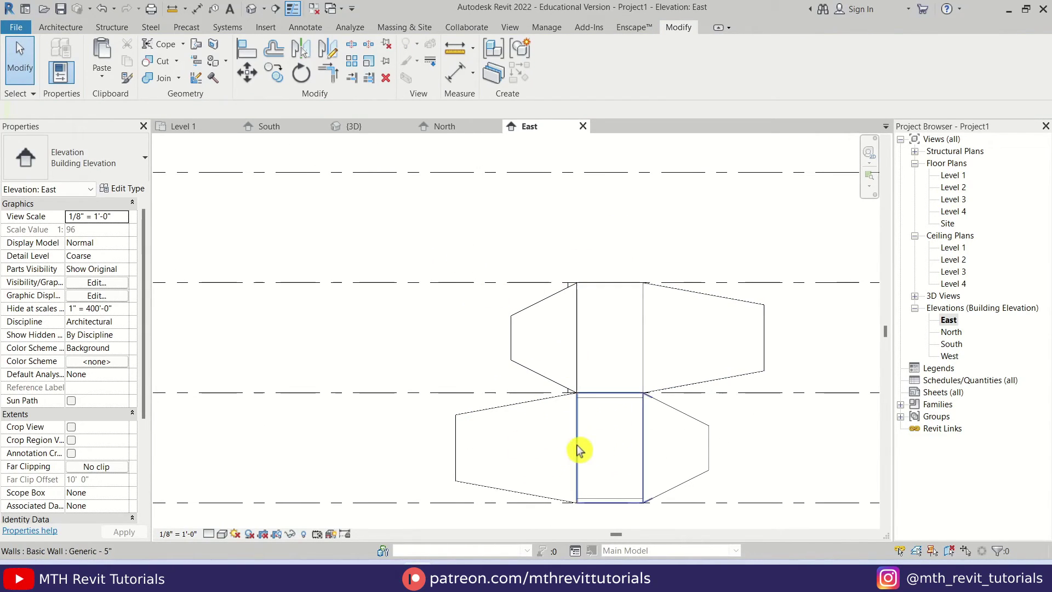
# Paste the copied unit again aligned to Level 3 and accept the warnings
pyautogui.click(112, 81)
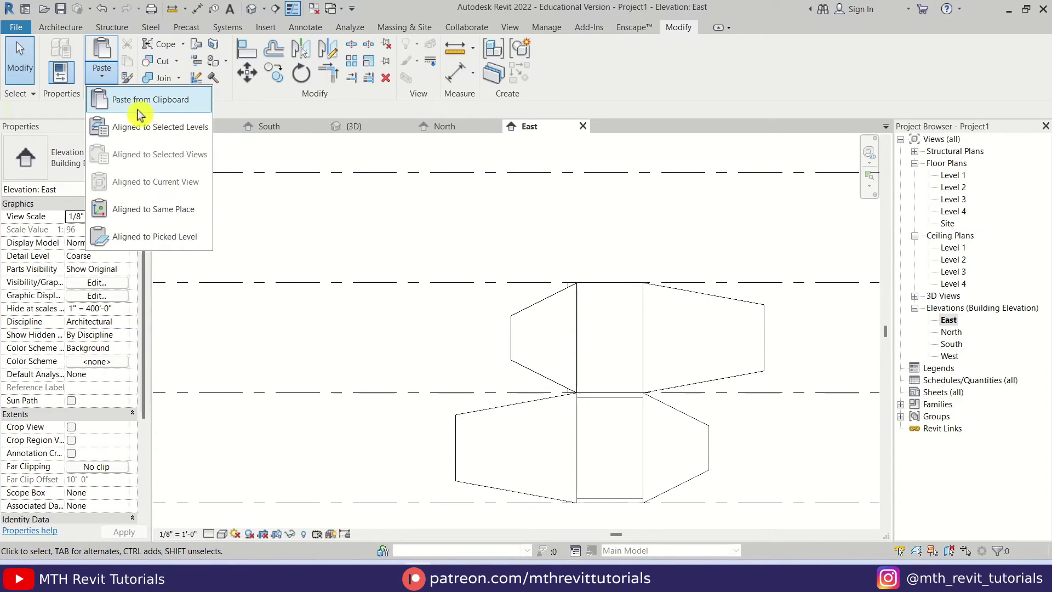
pyautogui.click(157, 130)
pyautogui.click(623, 240)
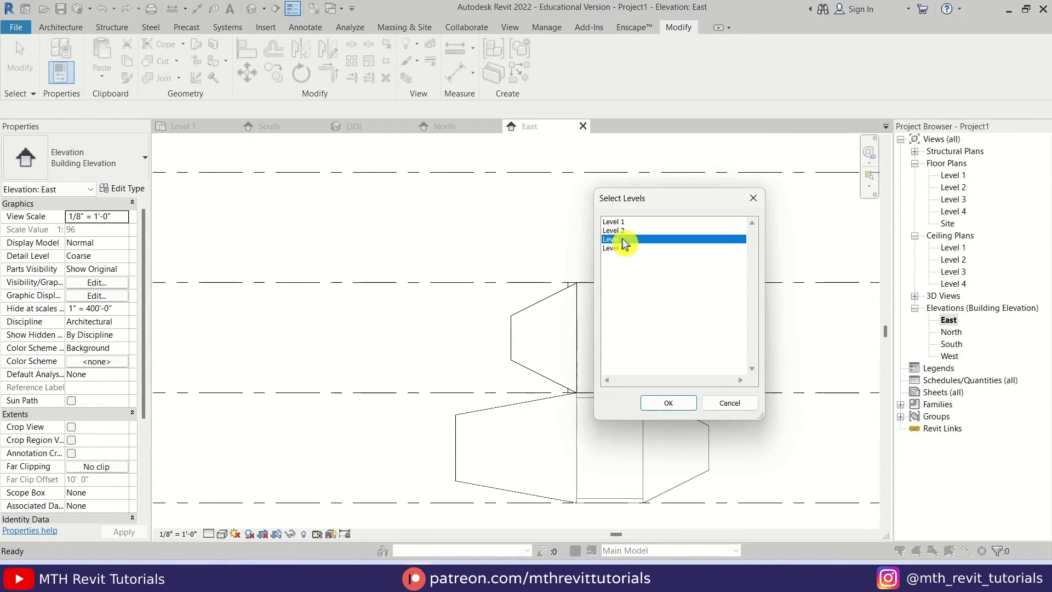
pyautogui.click(669, 404)
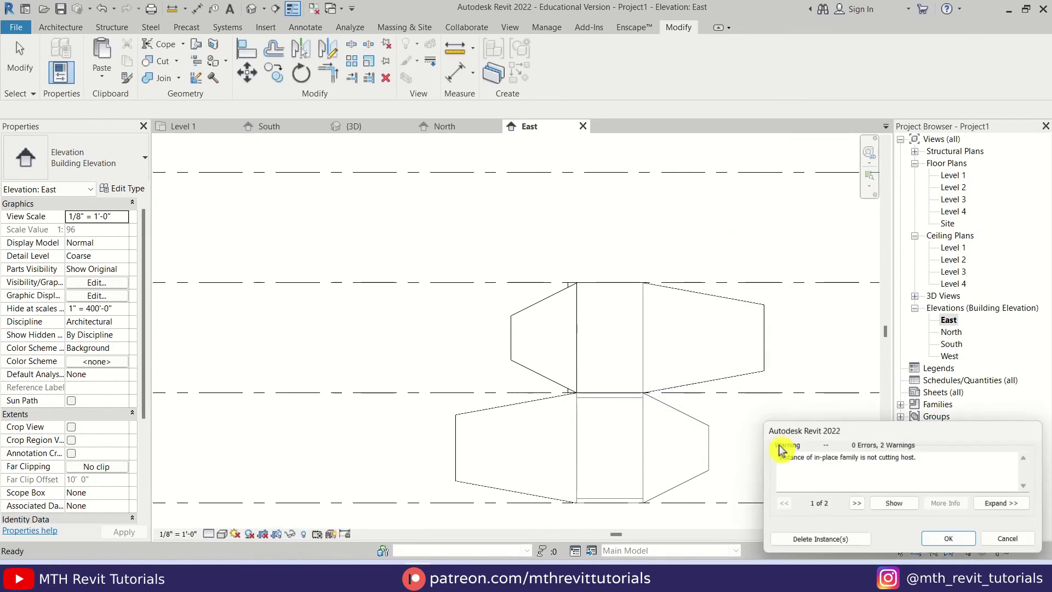
pyautogui.click(948, 543)
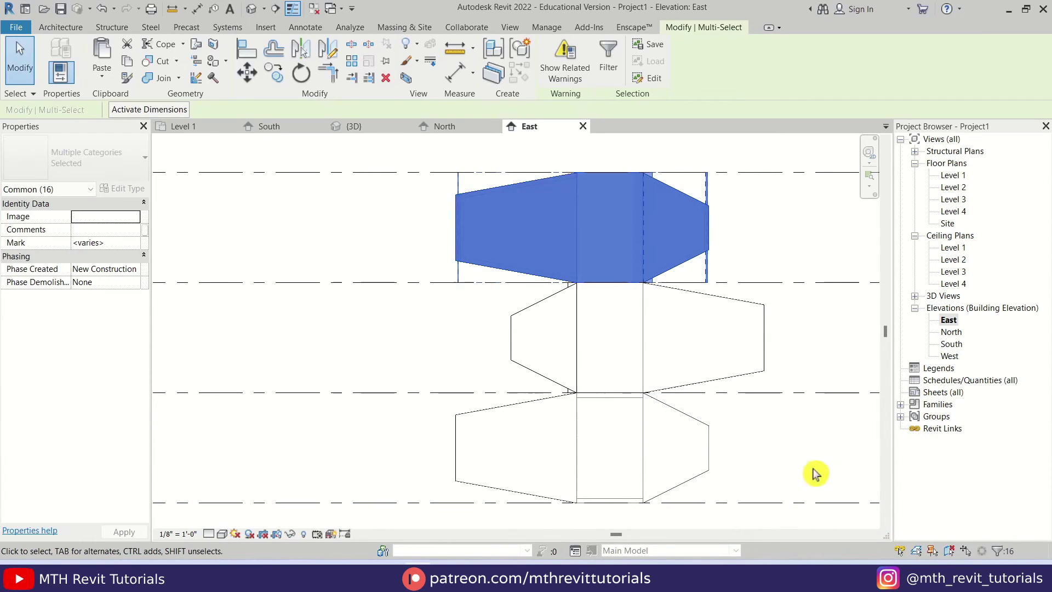
pyautogui.click(690, 411)
pyautogui.scroll(-2, 582, 350)
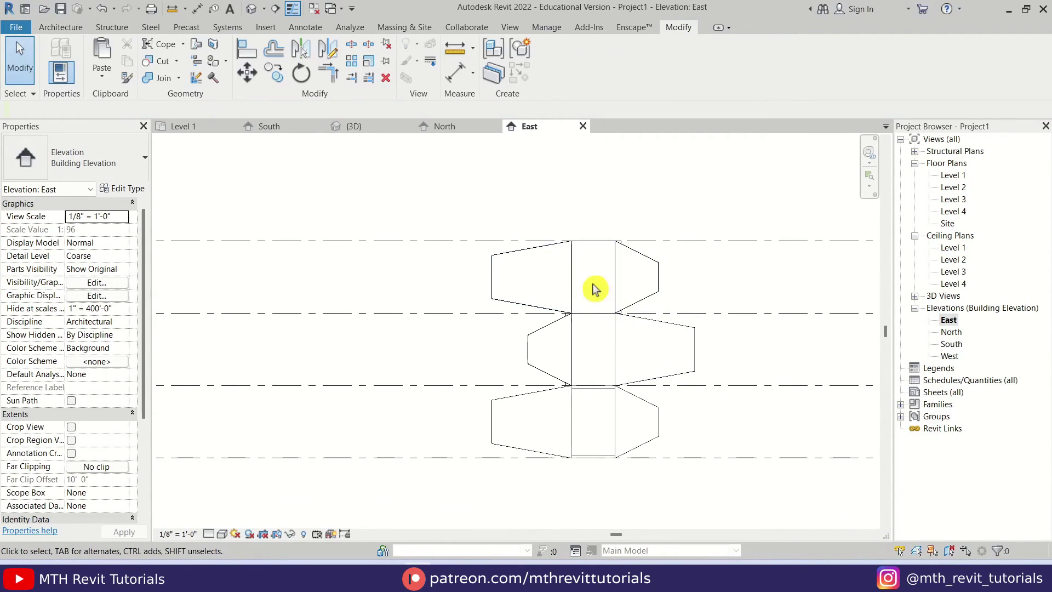
# In the 3D view, cover the open top of the uppermost unit with a Generic - 5" roof by face at Level 4
pyautogui.click(364, 132)
pyautogui.scroll(-5, 512, 458)
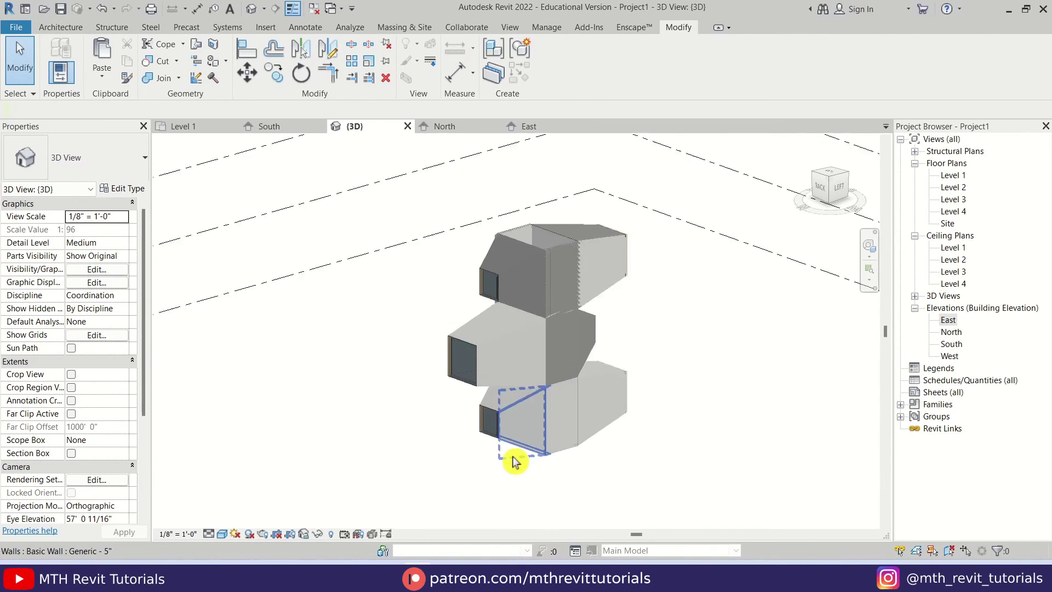
pyautogui.keyDown('shift'); pyautogui.moveTo(520, 458); pyautogui.dragTo(596, 418, button='middle'); pyautogui.keyUp('shift')
pyautogui.scroll(3, 734, 458)
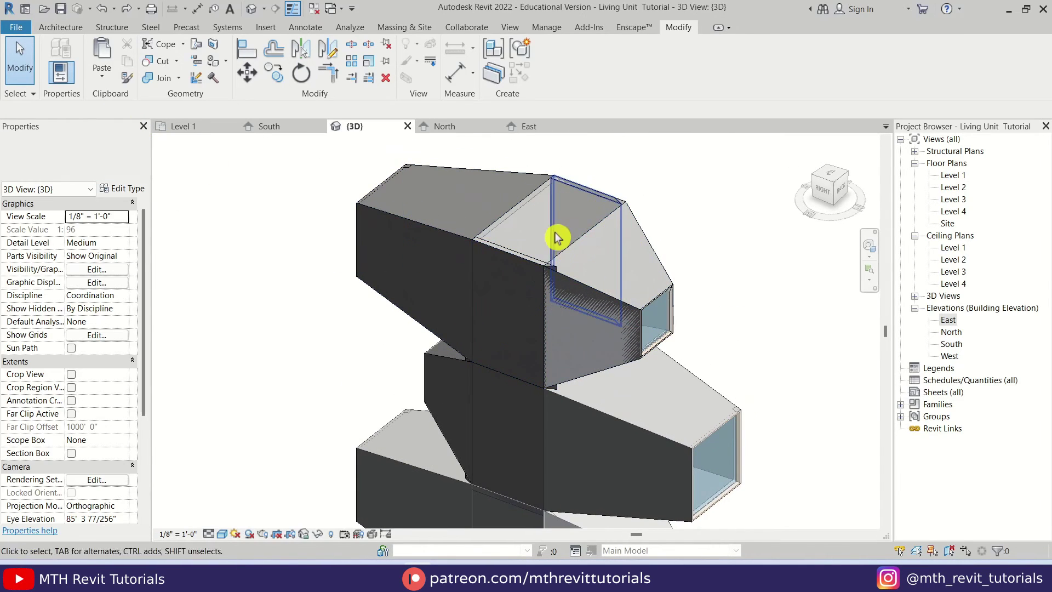
pyautogui.scroll(4, 627, 155)
pyautogui.moveTo(546, 170); pyautogui.dragTo(537, 231, button='middle')
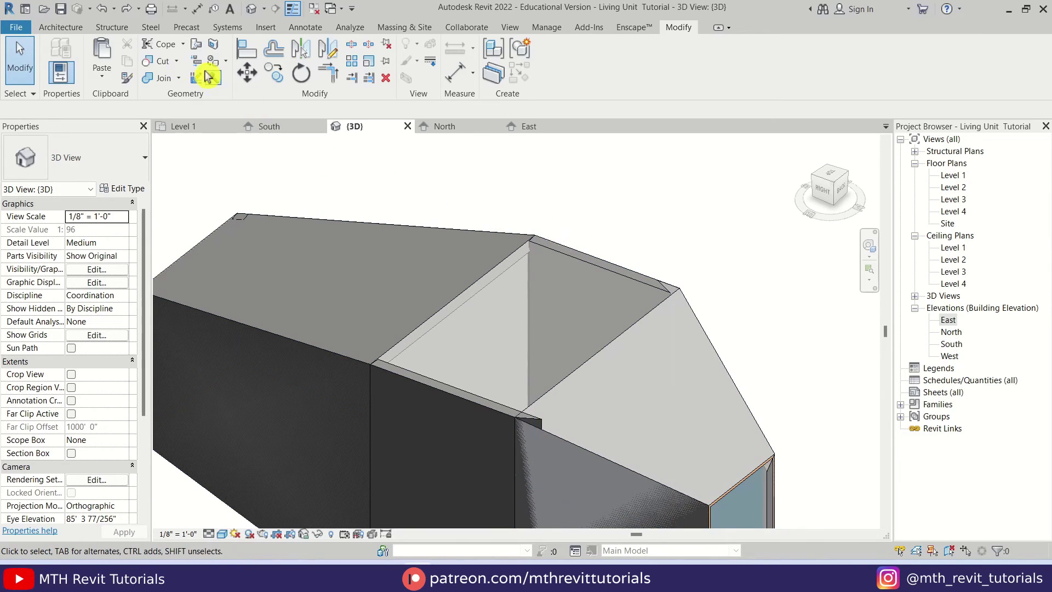
pyautogui.click(83, 28)
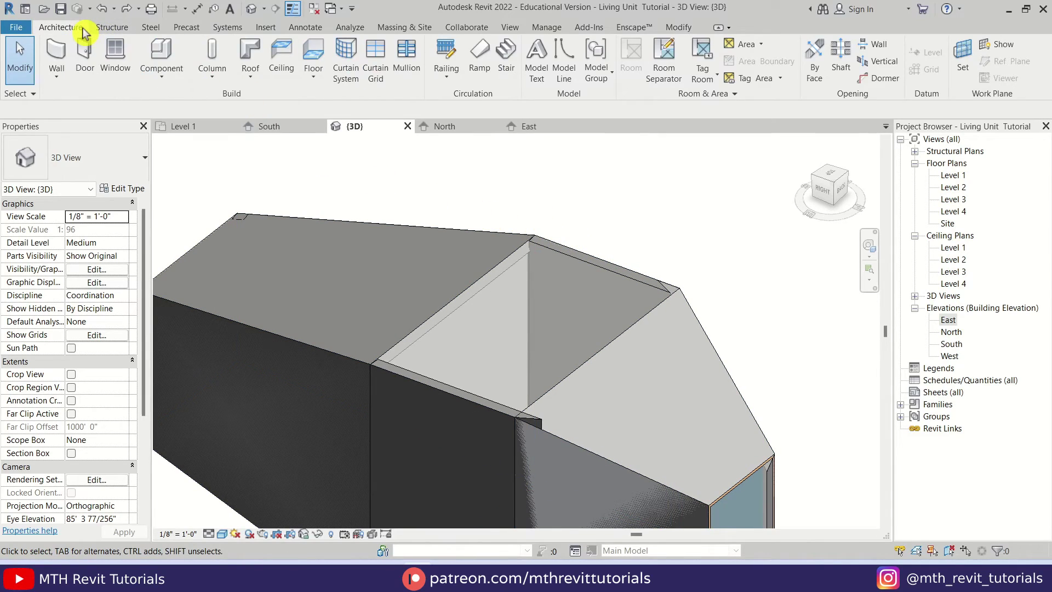
pyautogui.click(255, 87)
pyautogui.click(321, 152)
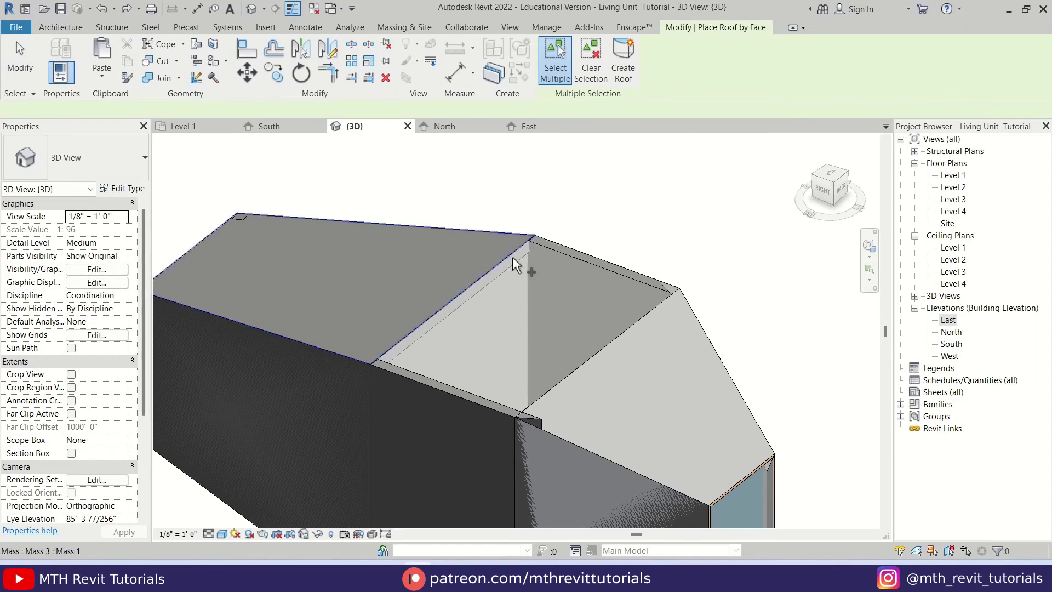
pyautogui.click(570, 248)
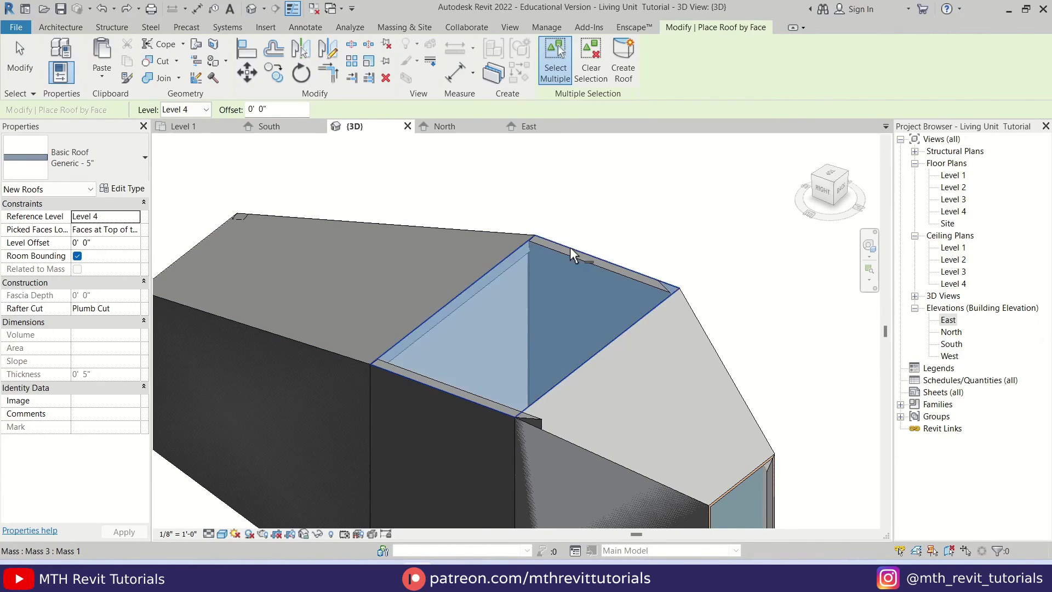
pyautogui.click(628, 71)
pyautogui.press('Escape')
# Examine the uppermost unit's new roof, its seams and the corner beside the window from both sides
pyautogui.keyDown('shift'); pyautogui.moveTo(606, 275); pyautogui.dragTo(547, 235, button='middle'); pyautogui.keyUp('shift')
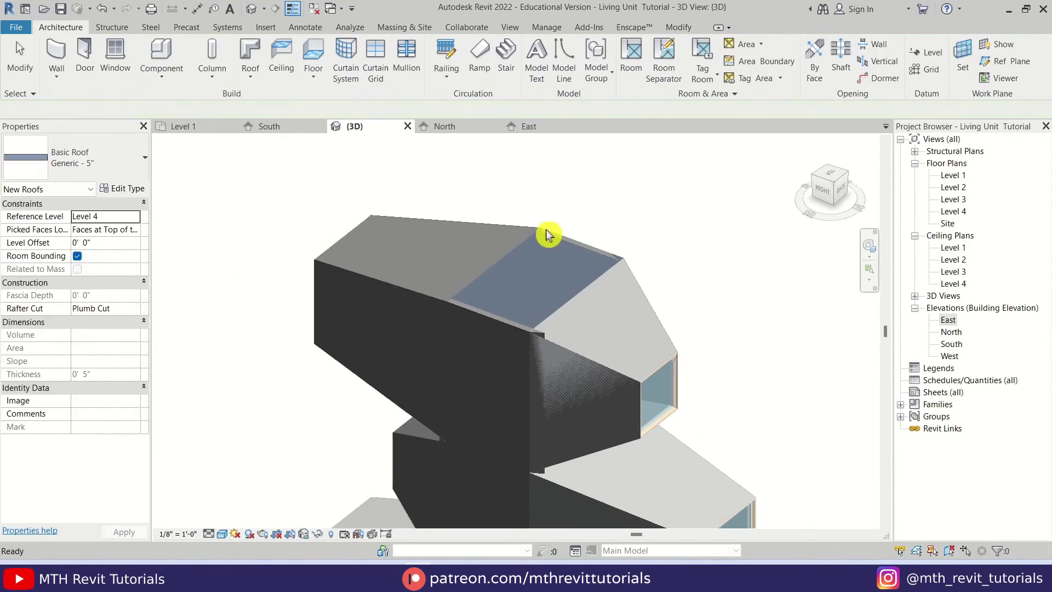
pyautogui.keyDown('shift'); pyautogui.moveTo(543, 350); pyautogui.dragTo(772, 441, button='middle'); pyautogui.keyUp('shift')
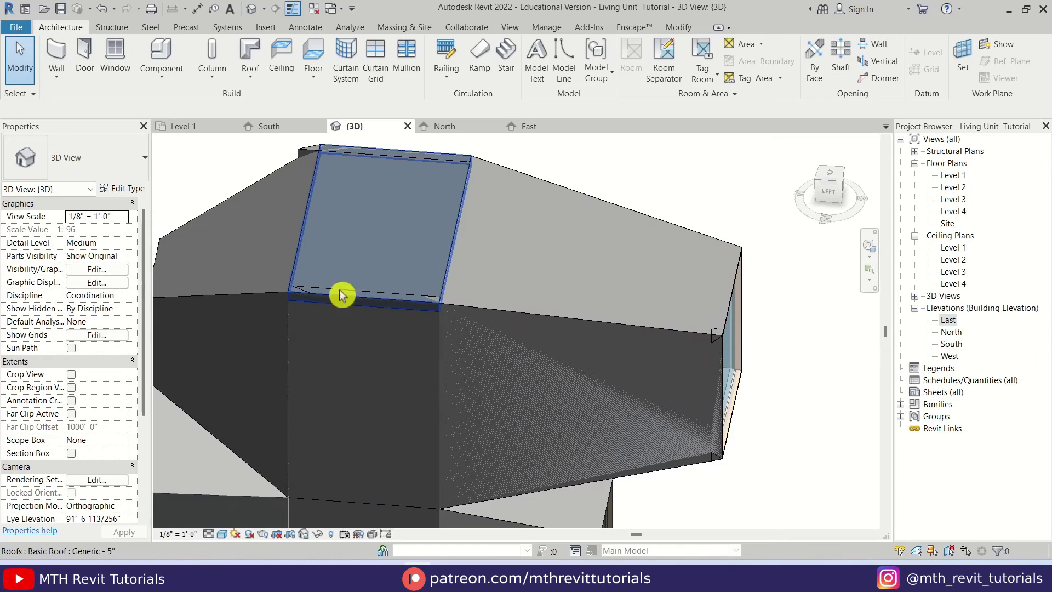
pyautogui.scroll(1, 243, 171)
pyautogui.scroll(1, 638, 326)
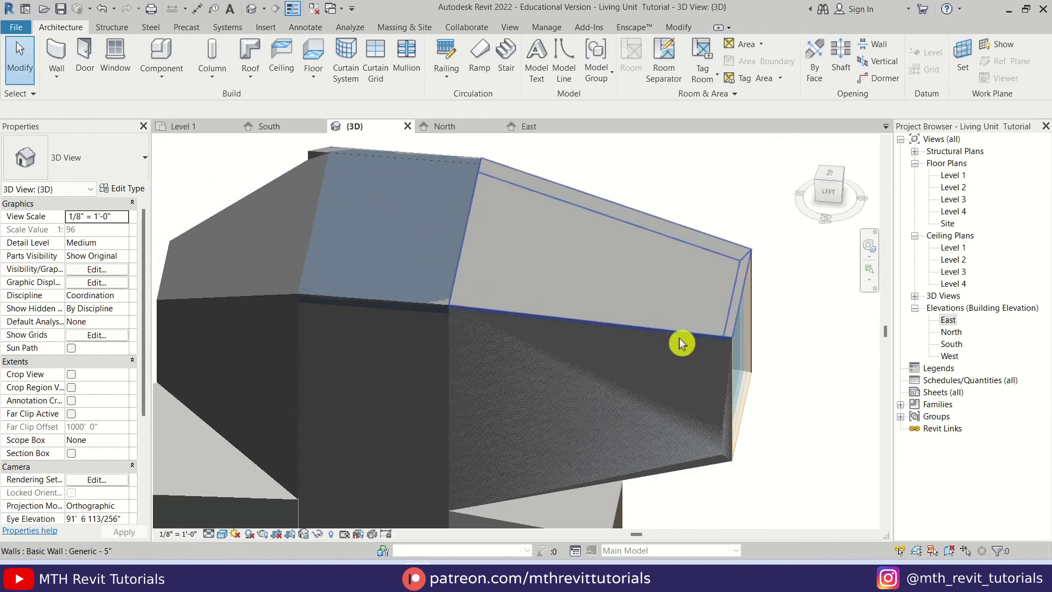
pyautogui.scroll(2, 758, 359)
pyautogui.scroll(2, 757, 359)
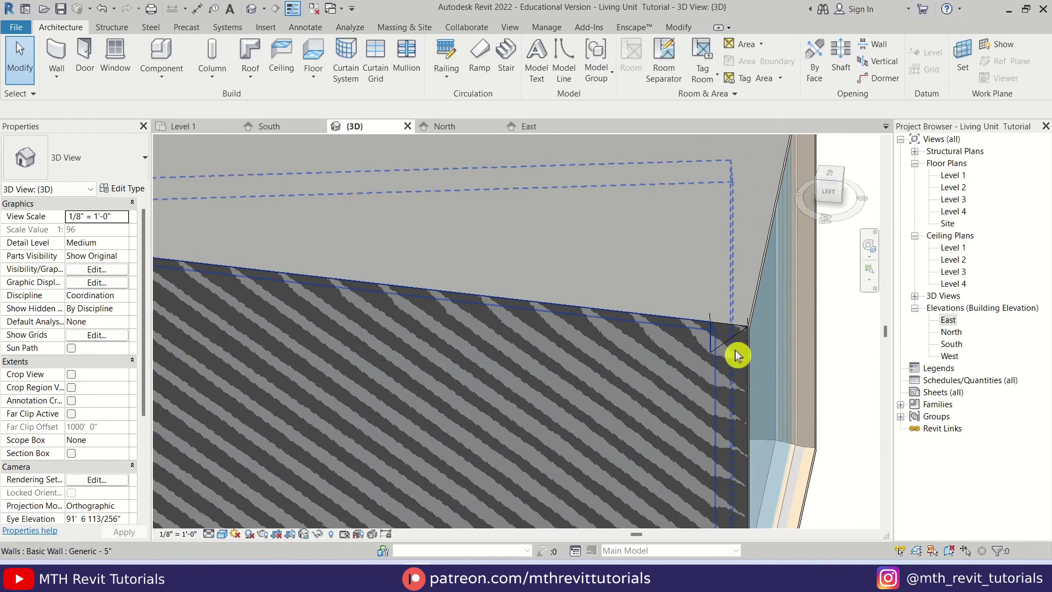
pyautogui.scroll(-1, 712, 351)
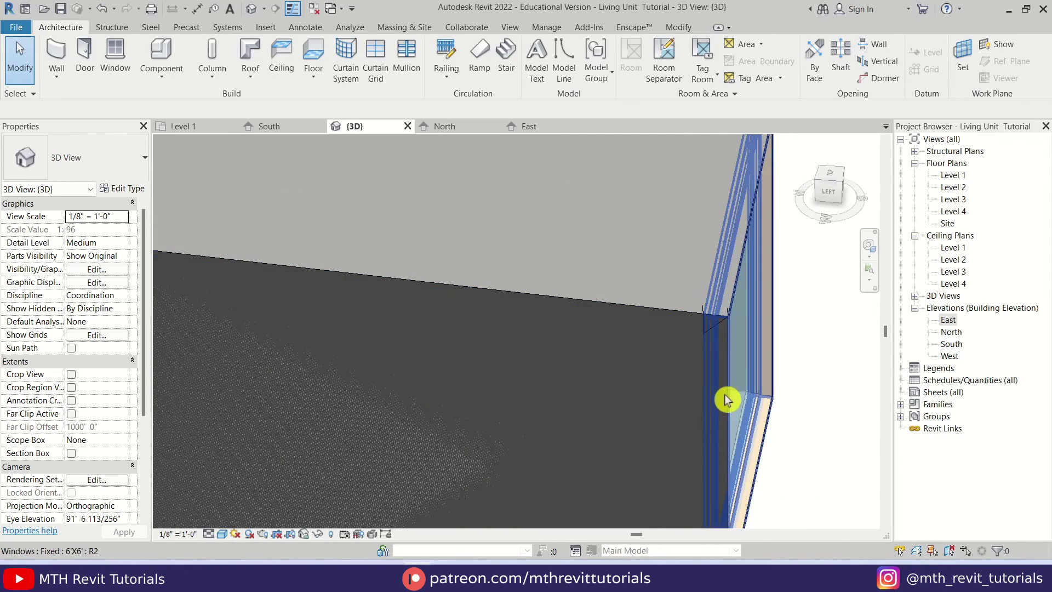
# Open the corner fill at the uppermost unit's window for in-place editing, check its extrusions around the unit, and finish the model
pyautogui.click(708, 325)
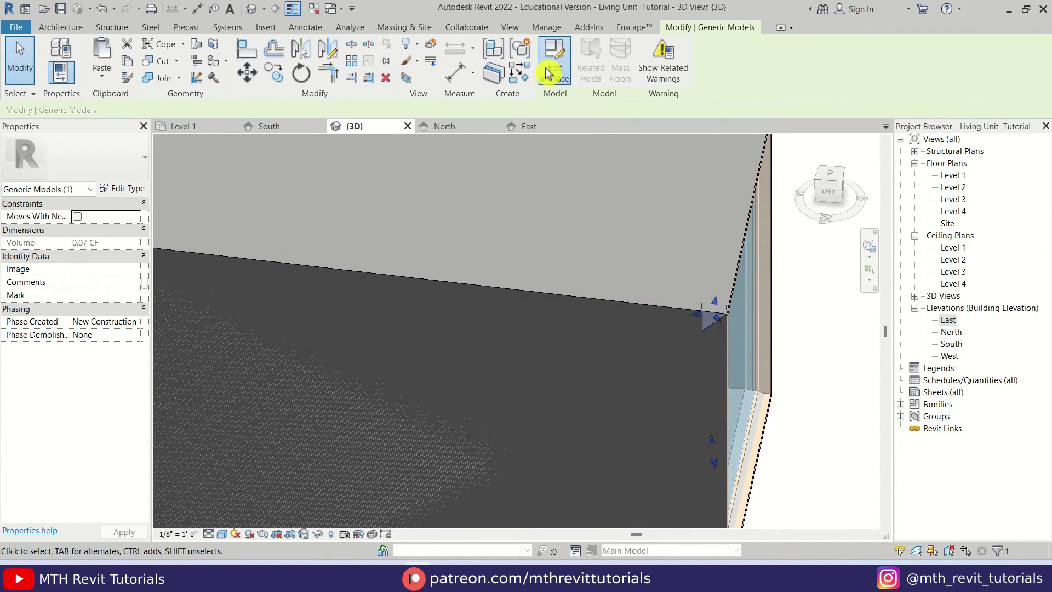
pyautogui.click(548, 73)
pyautogui.scroll(-5, 669, 281)
pyautogui.keyDown('shift'); pyautogui.moveTo(718, 375); pyautogui.dragTo(684, 235, button='middle'); pyautogui.keyUp('shift')
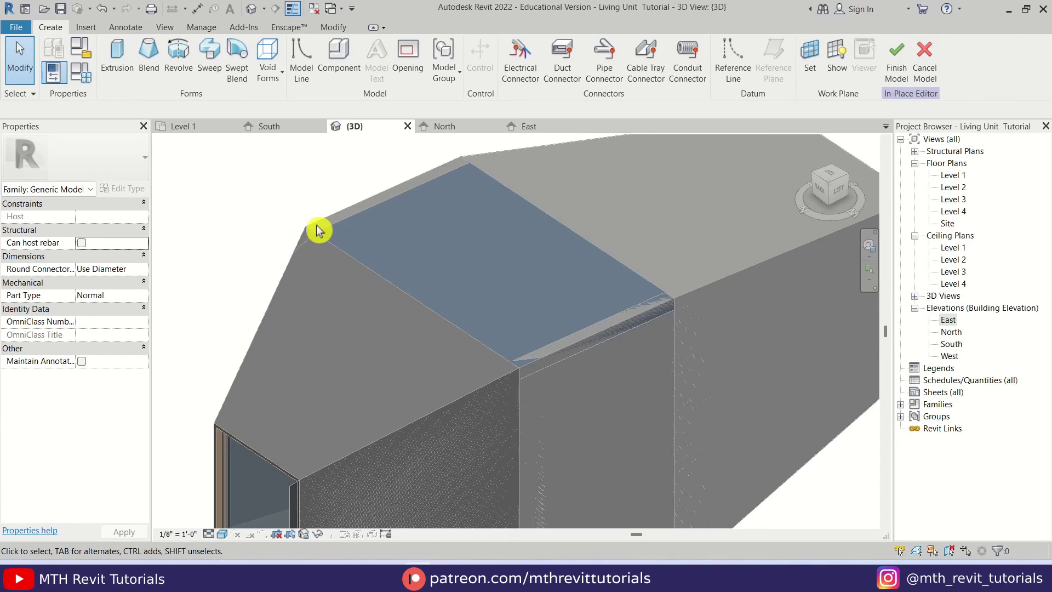
pyautogui.scroll(-2, 546, 303)
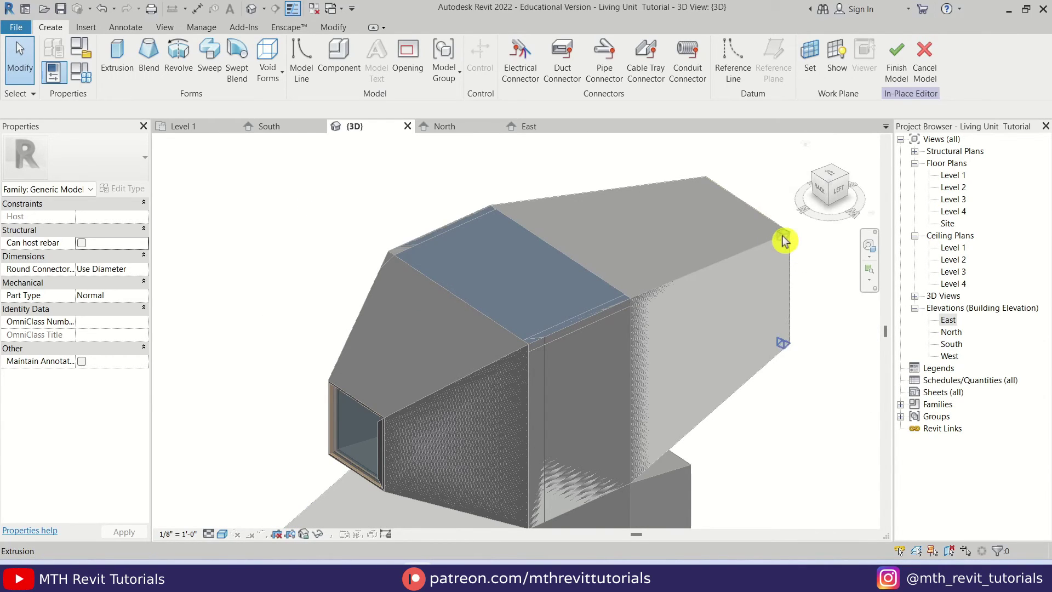
pyautogui.click(783, 241)
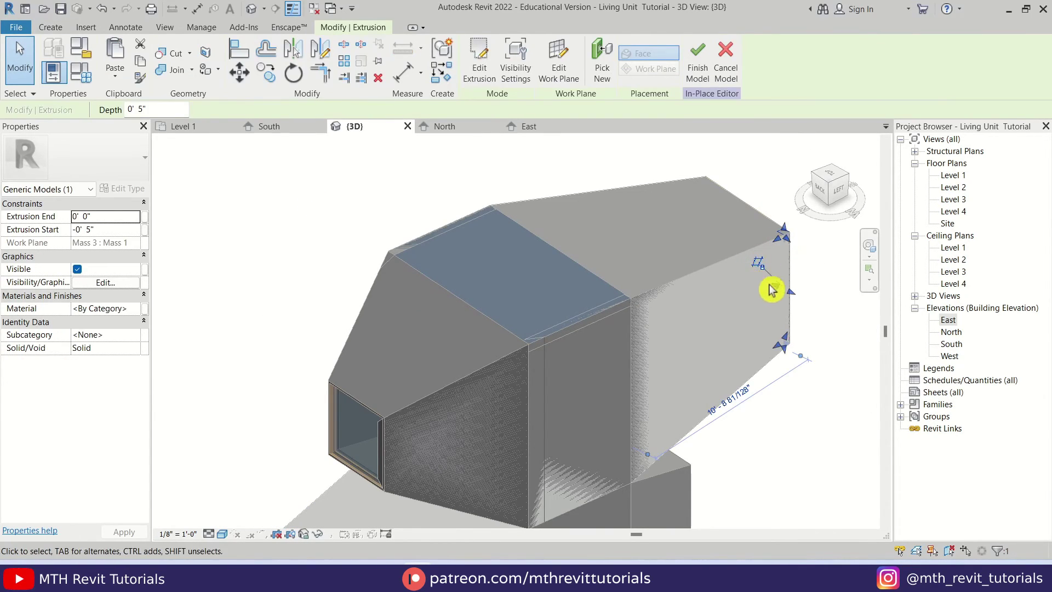
pyautogui.click(819, 290)
pyautogui.scroll(2, 435, 244)
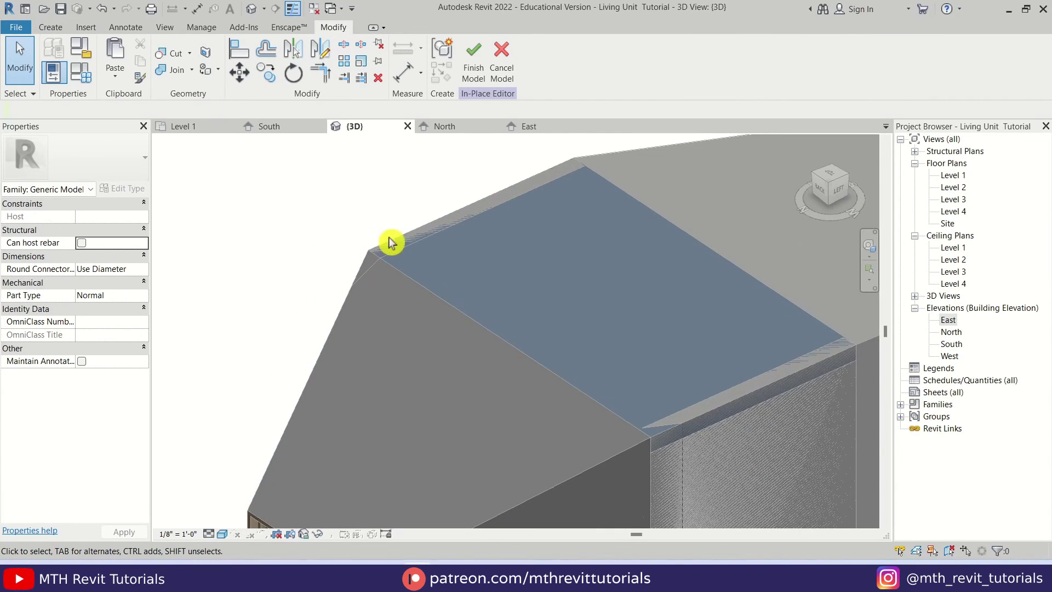
pyautogui.scroll(-2, 344, 262)
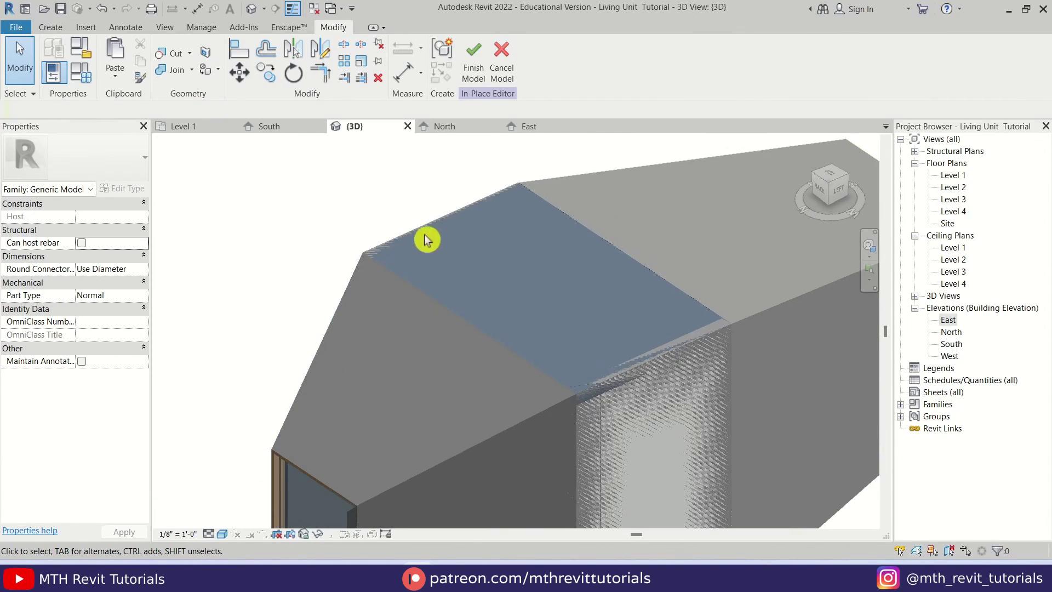
pyautogui.click(471, 60)
# Examine the joints and window corners of the middle and lower units from several sides
pyautogui.scroll(-3, 594, 211)
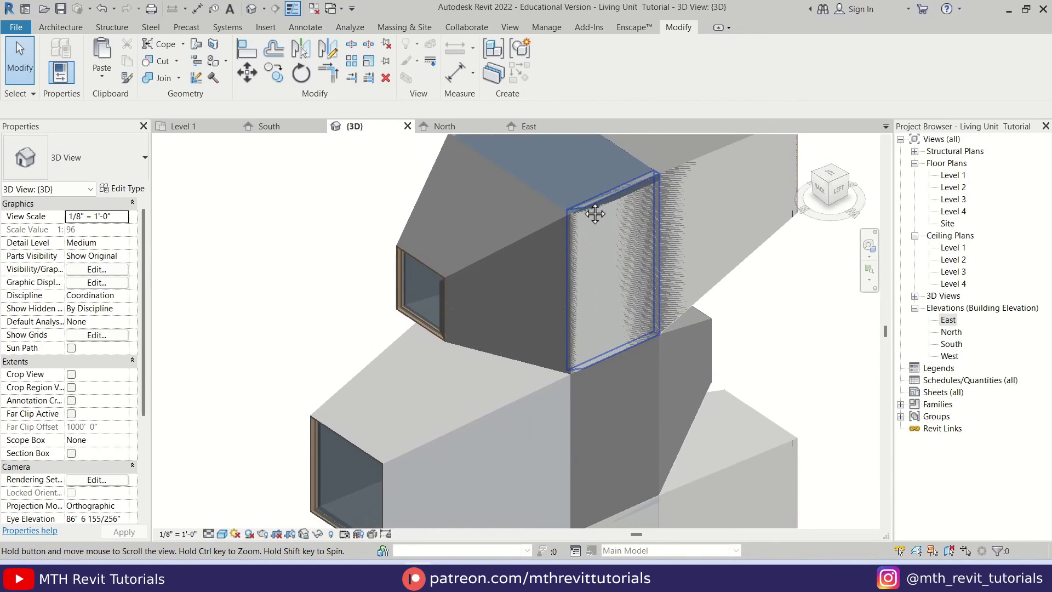
pyautogui.keyDown('shift'); pyautogui.moveTo(682, 373); pyautogui.dragTo(583, 441, button='middle'); pyautogui.keyUp('shift')
pyautogui.scroll(3, 570, 418)
pyautogui.scroll(4, 672, 331)
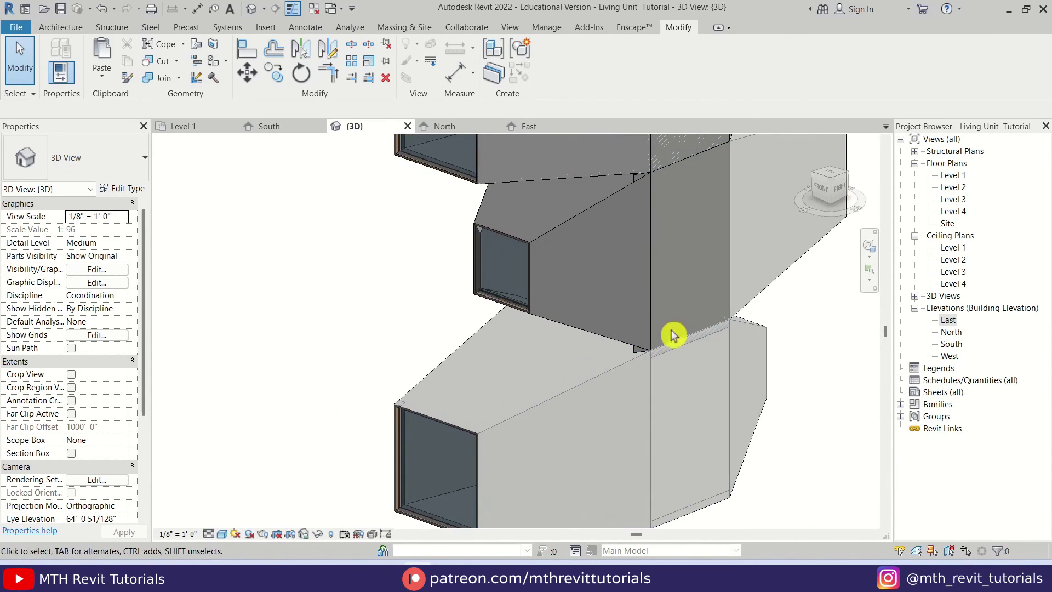
pyautogui.keyDown('shift'); pyautogui.moveTo(634, 352); pyautogui.dragTo(413, 301, button='middle'); pyautogui.keyUp('shift')
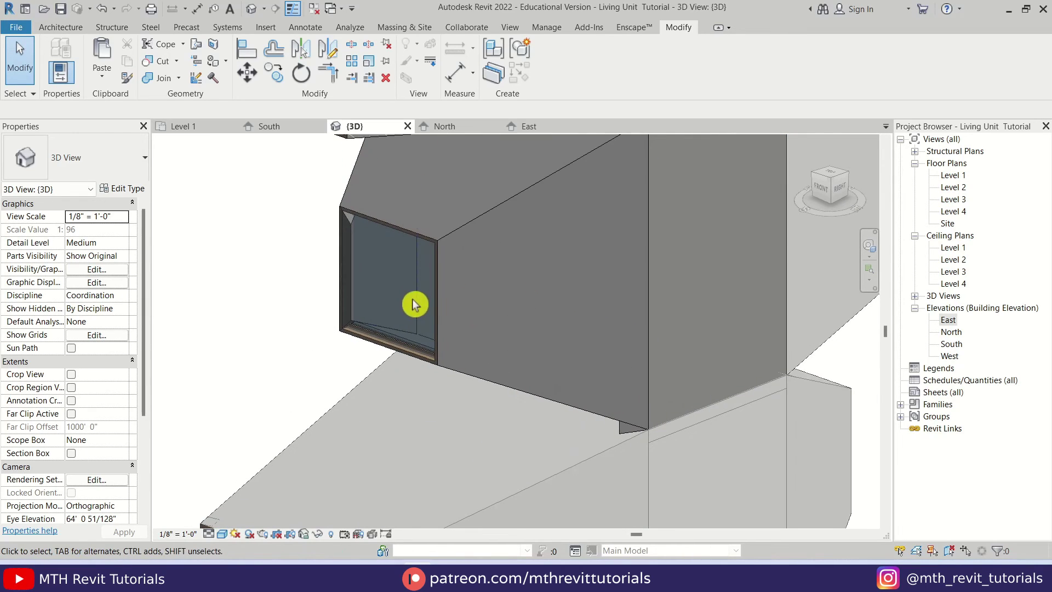
pyautogui.keyDown('shift'); pyautogui.moveTo(458, 331); pyautogui.dragTo(375, 408, button='middle'); pyautogui.keyUp('shift')
pyautogui.scroll(-5, 383, 356)
pyautogui.keyDown('shift'); pyautogui.moveTo(387, 333); pyautogui.dragTo(474, 336, button='middle'); pyautogui.keyUp('shift')
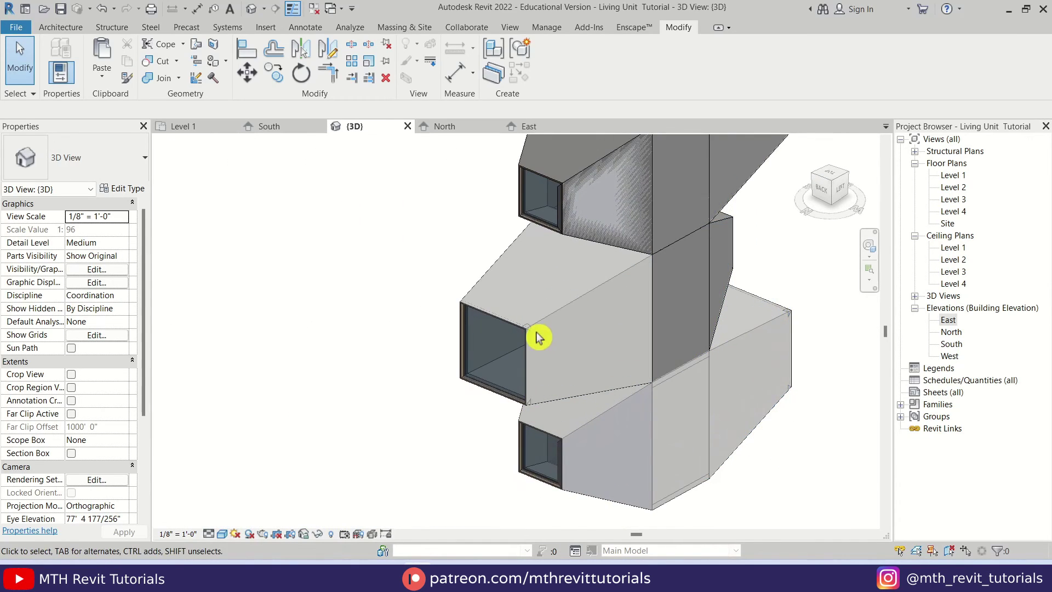
# Open the corner fill at the middle unit's large window for in-place editing, check its pieces on the other sides, and finish the model
pyautogui.scroll(5, 532, 336)
pyautogui.click(525, 318)
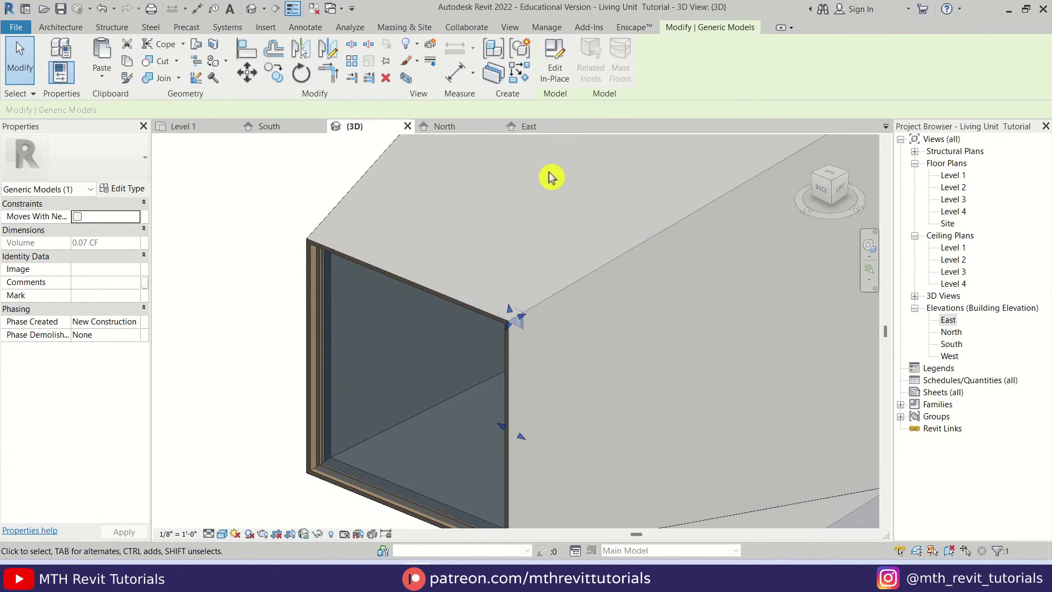
pyautogui.click(567, 69)
pyautogui.scroll(-5, 429, 404)
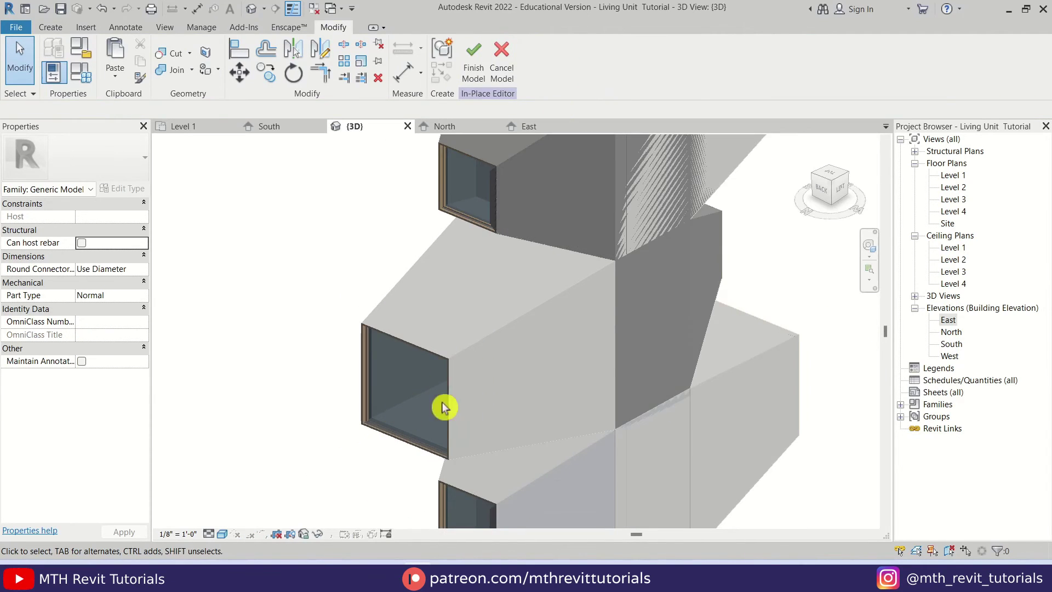
pyautogui.keyDown('shift'); pyautogui.moveTo(429, 404); pyautogui.dragTo(504, 382, button='middle'); pyautogui.keyUp('shift')
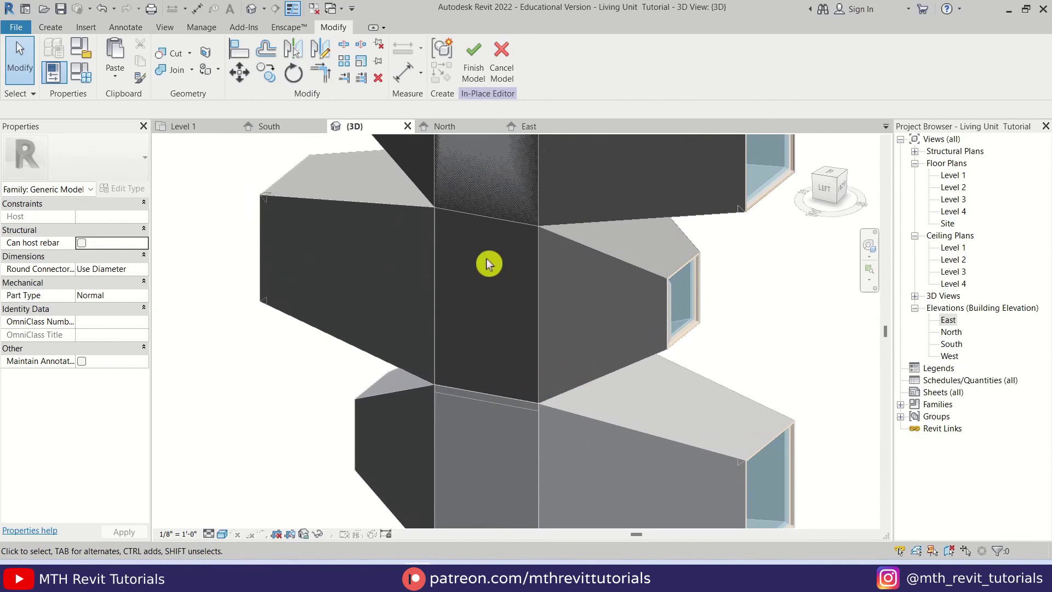
pyautogui.click(473, 76)
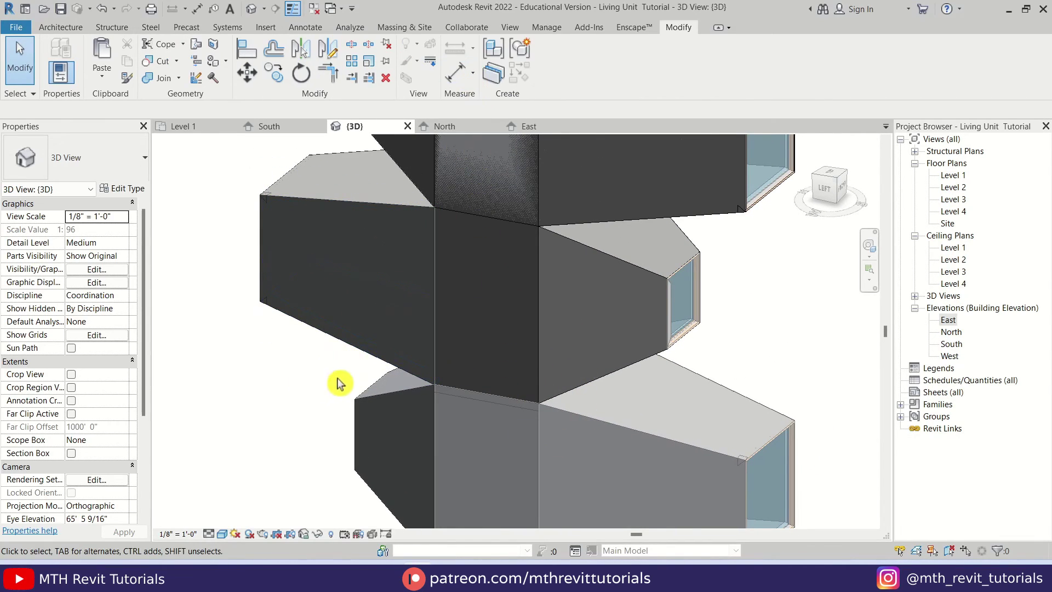
# Switch the mass display of the stacked units to Show Mass by View Settings
pyautogui.scroll(-3, 512, 367)
pyautogui.keyDown('shift'); pyautogui.moveTo(511, 367); pyautogui.dragTo(535, 160, button='middle'); pyautogui.keyUp('shift')
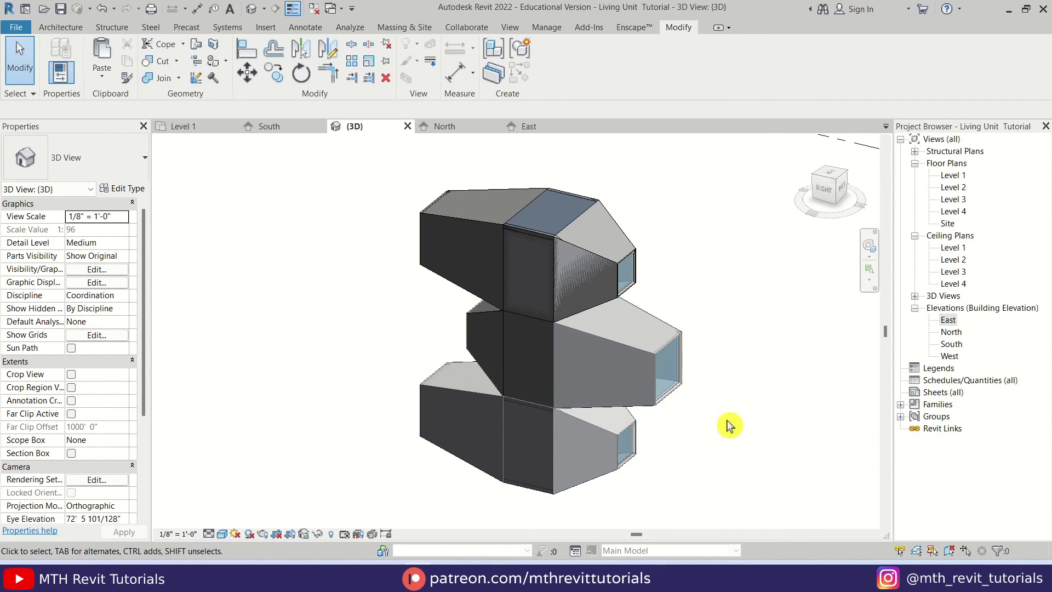
pyautogui.scroll(3, 505, 294)
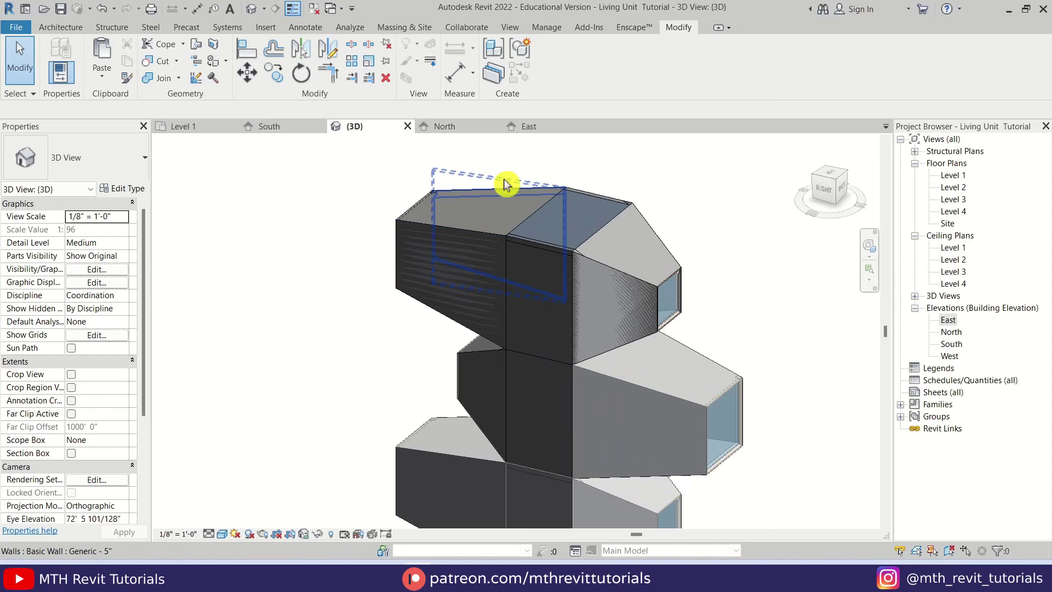
pyautogui.click(408, 30)
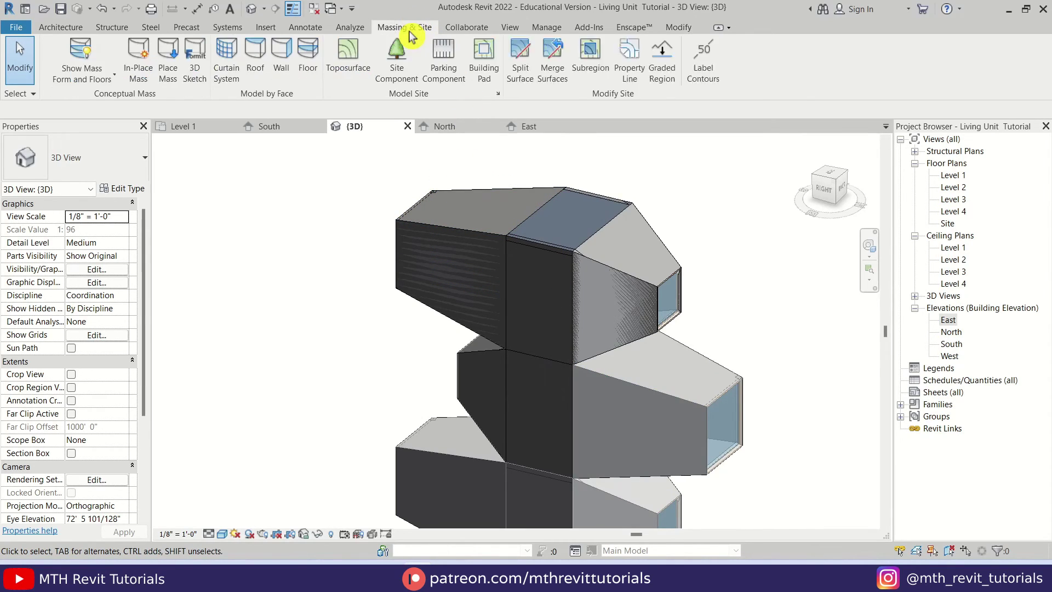
pyautogui.click(87, 60)
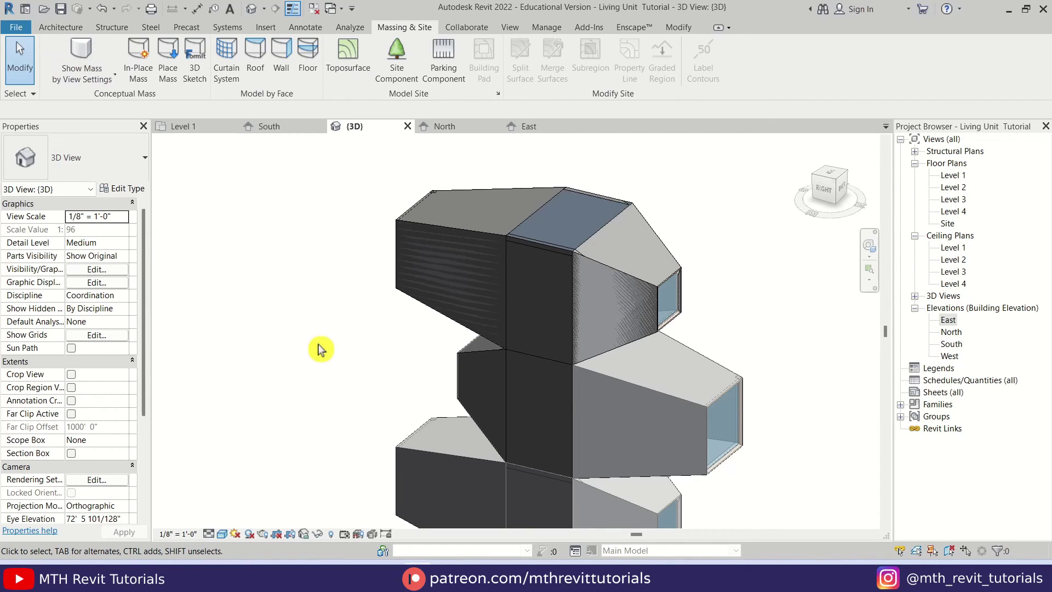
# Hide the Mass category in the 3D view's Visibility/Graphic Overrides
pyautogui.moveTo(321, 349); pyautogui.dragTo(367, 331, button='middle')
pyautogui.press('v')
pyautogui.press('g')
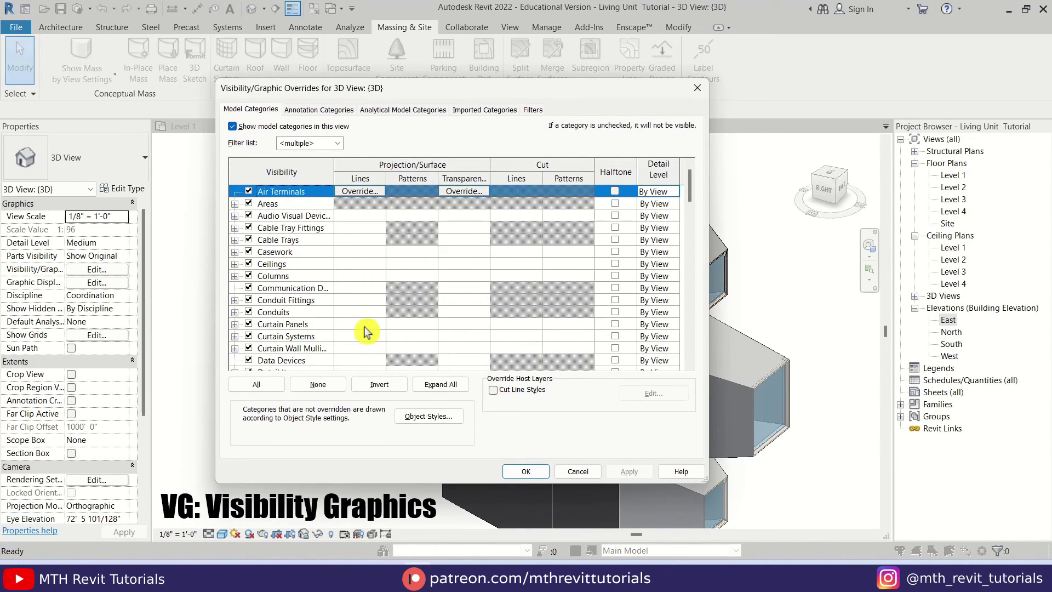
pyautogui.click(279, 266)
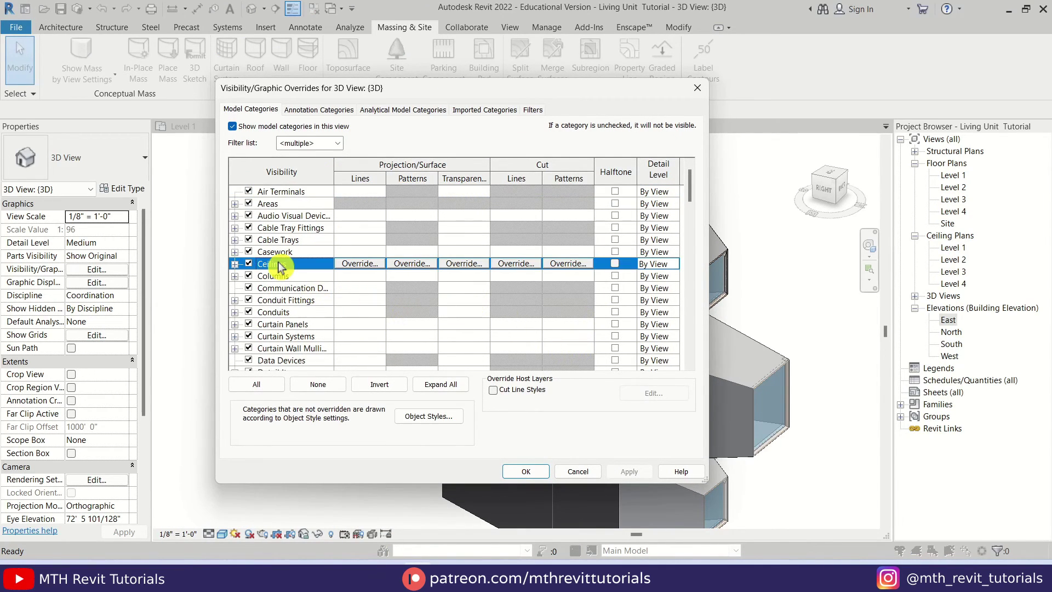
pyautogui.press('m')
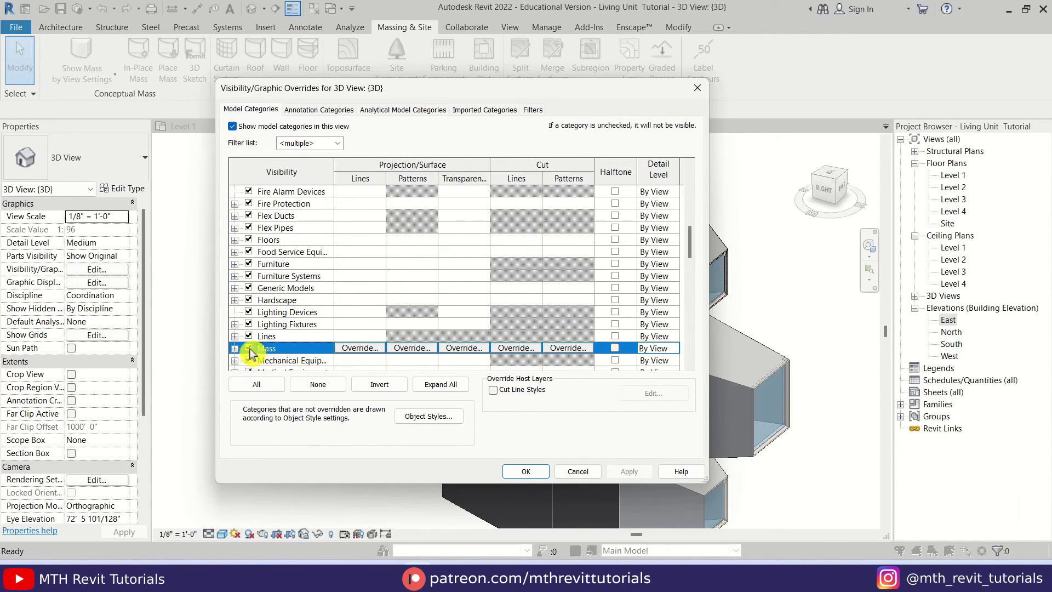
pyautogui.click(630, 472)
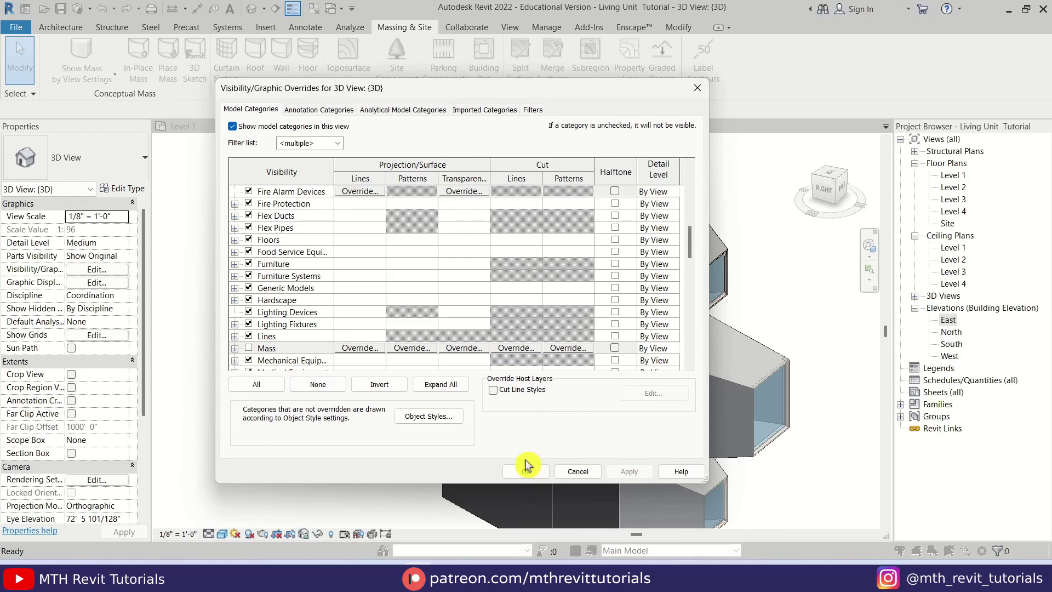
pyautogui.click(526, 471)
# Place a Single-Flush 36" x 84" door in the middle side wall of the lowest unit
pyautogui.keyDown('shift'); pyautogui.moveTo(763, 430); pyautogui.dragTo(491, 369, button='middle'); pyautogui.keyUp('shift')
pyautogui.click(827, 233)
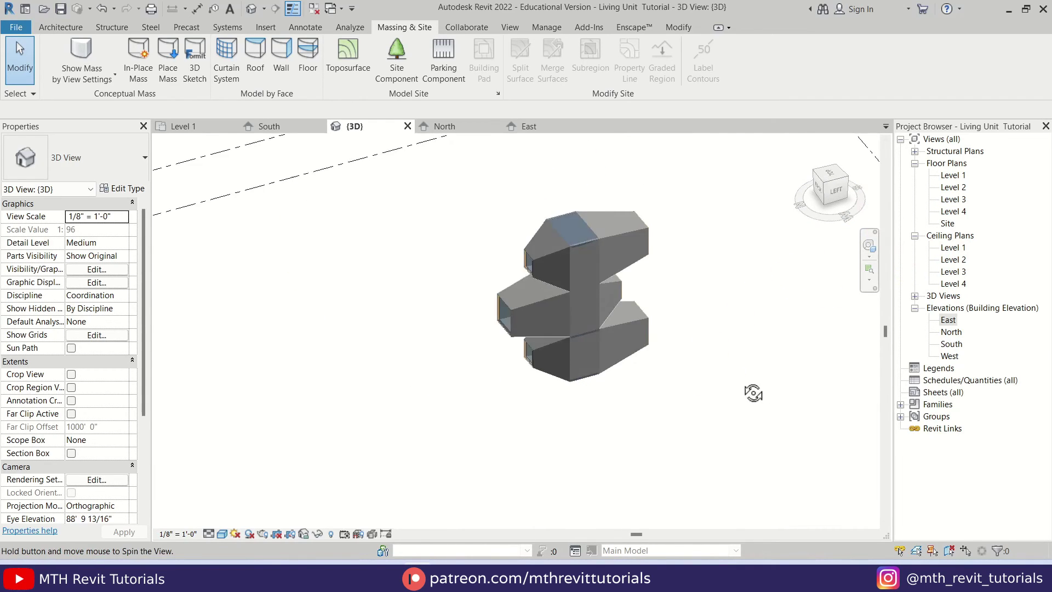
pyautogui.scroll(5, 570, 335)
pyautogui.moveTo(646, 345); pyautogui.dragTo(575, 392, button='middle')
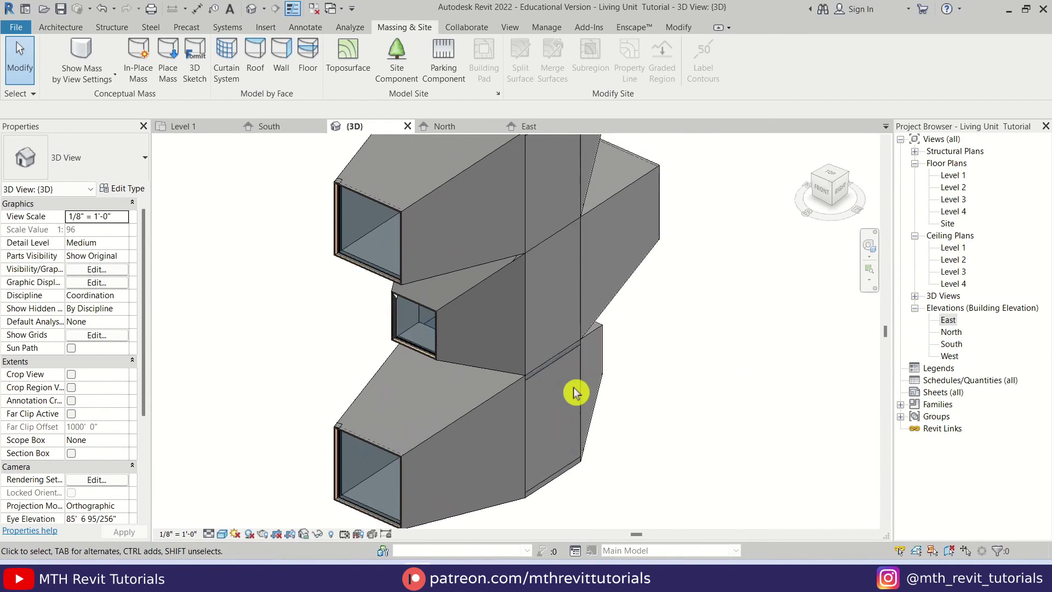
pyautogui.click(64, 29)
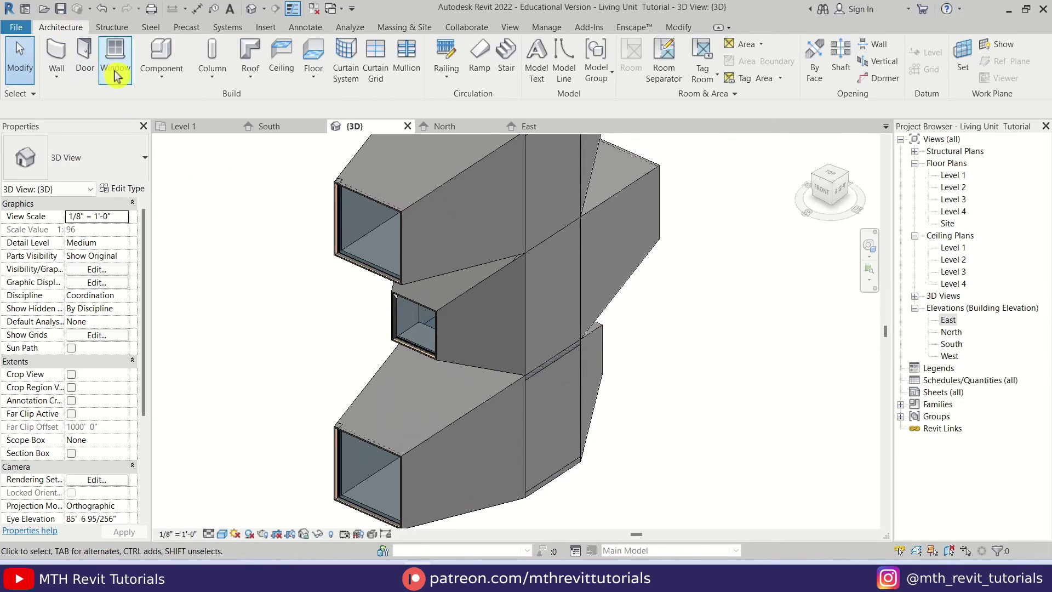
pyautogui.click(85, 60)
pyautogui.click(143, 158)
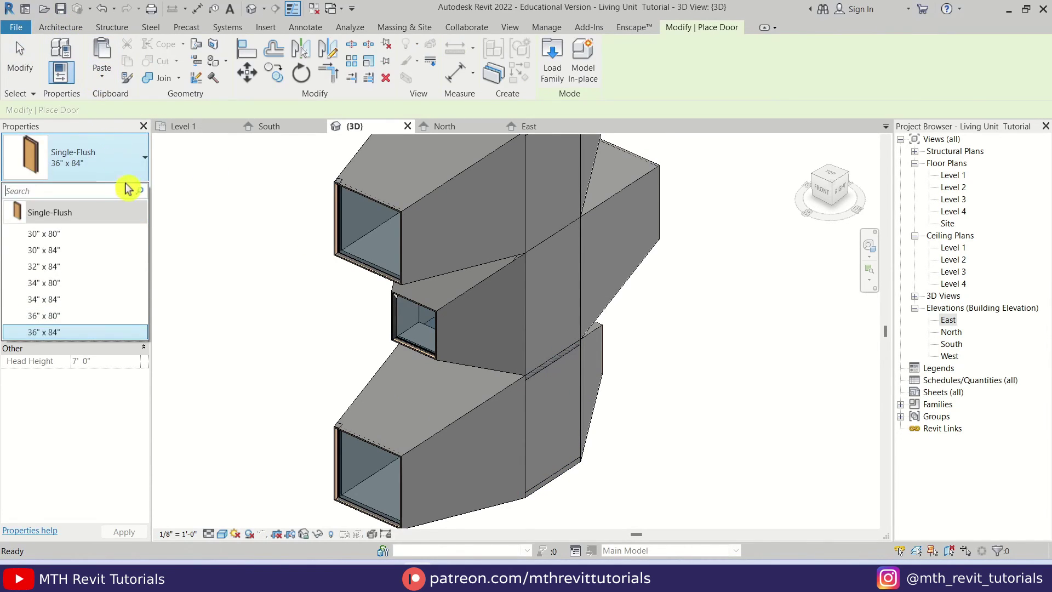
pyautogui.click(112, 332)
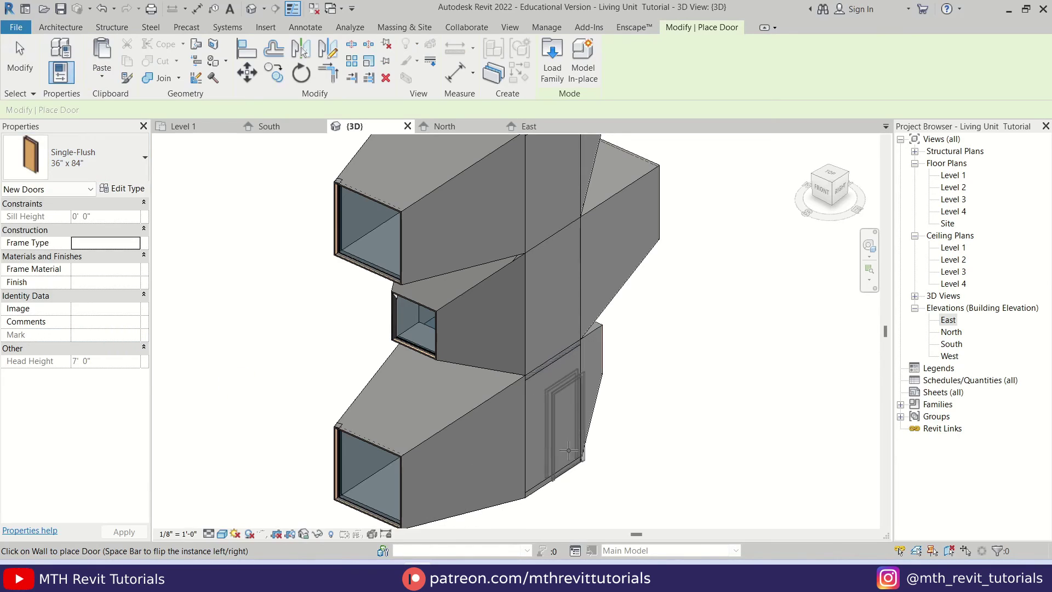
pyautogui.click(552, 452)
pyautogui.press('Escape')
pyautogui.press('Escape')
pyautogui.moveTo(565, 465); pyautogui.dragTo(570, 363, button='middle')
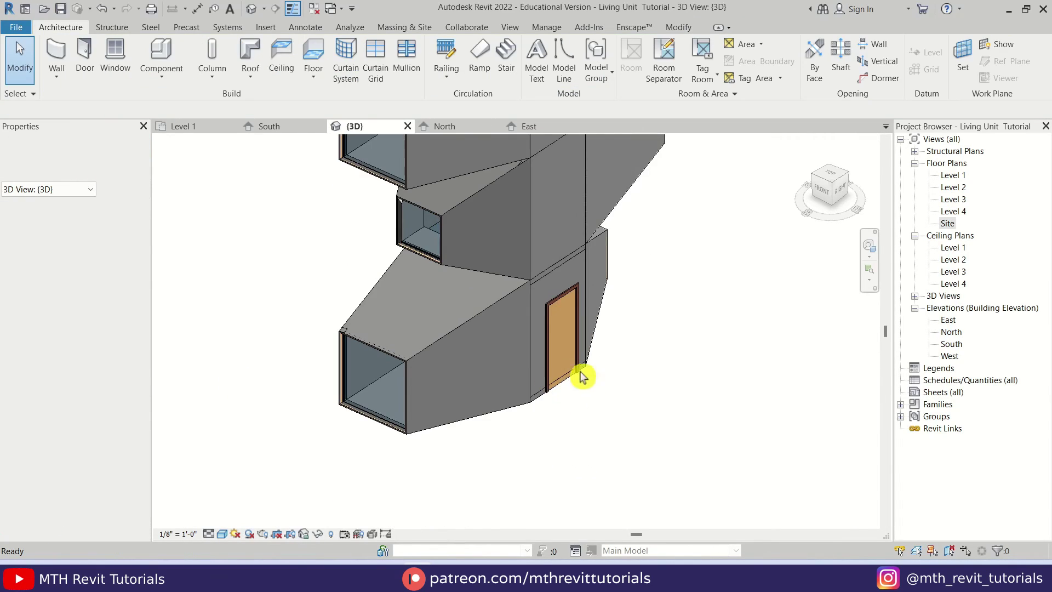
# In the Level 1 floor plan, flip the door so it swings into the unit
pyautogui.doubleClick(954, 174)
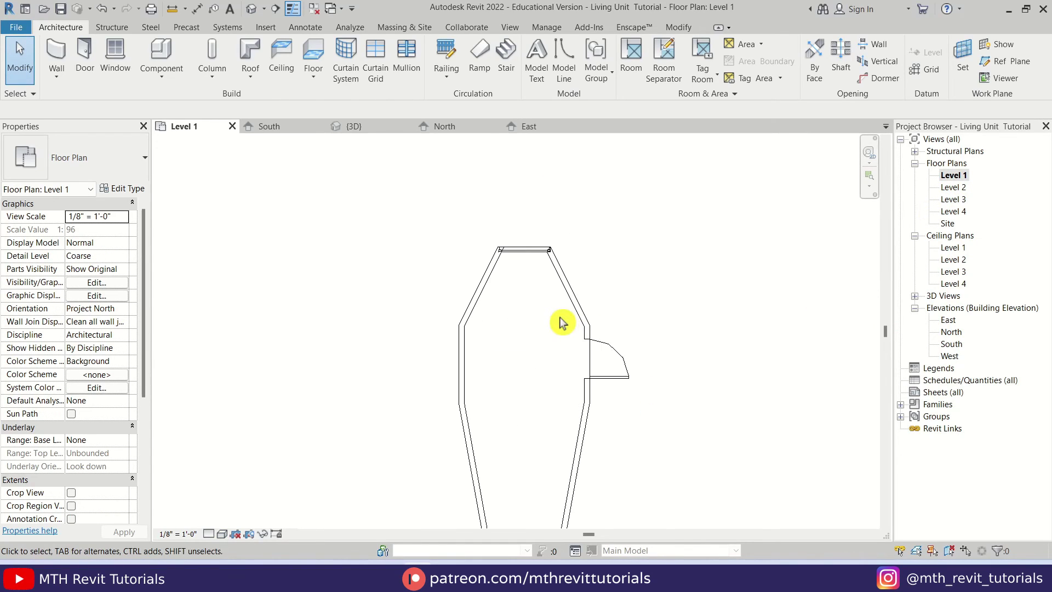
pyautogui.click(629, 377)
pyautogui.press('space')
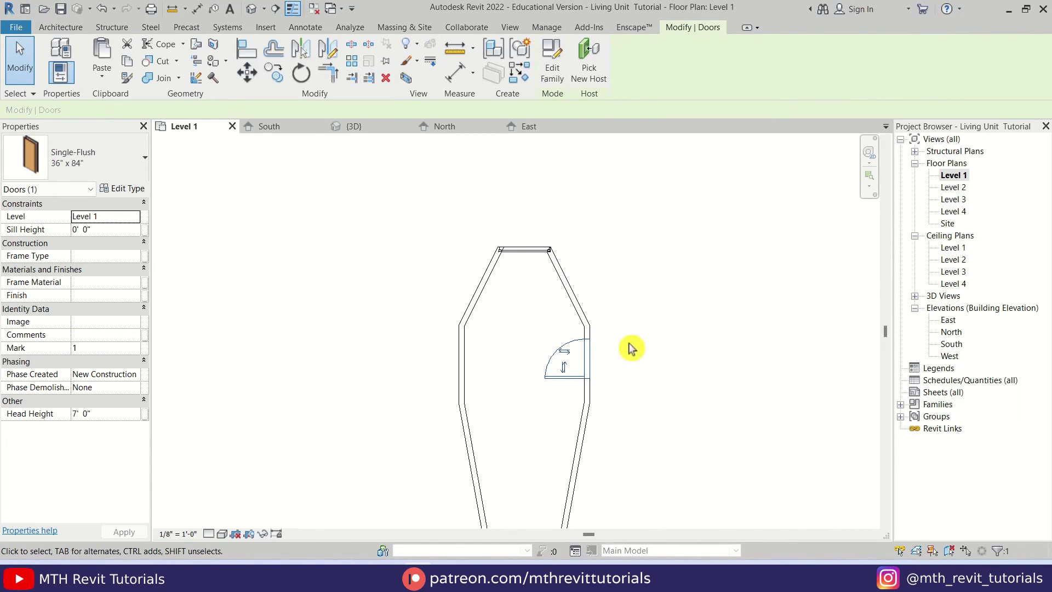
# Place two 24" x 24" architectural rectangular columns in the Level 1 plan, one at each corner of the wall containing the door
pyautogui.press('Escape')
pyautogui.click(218, 79)
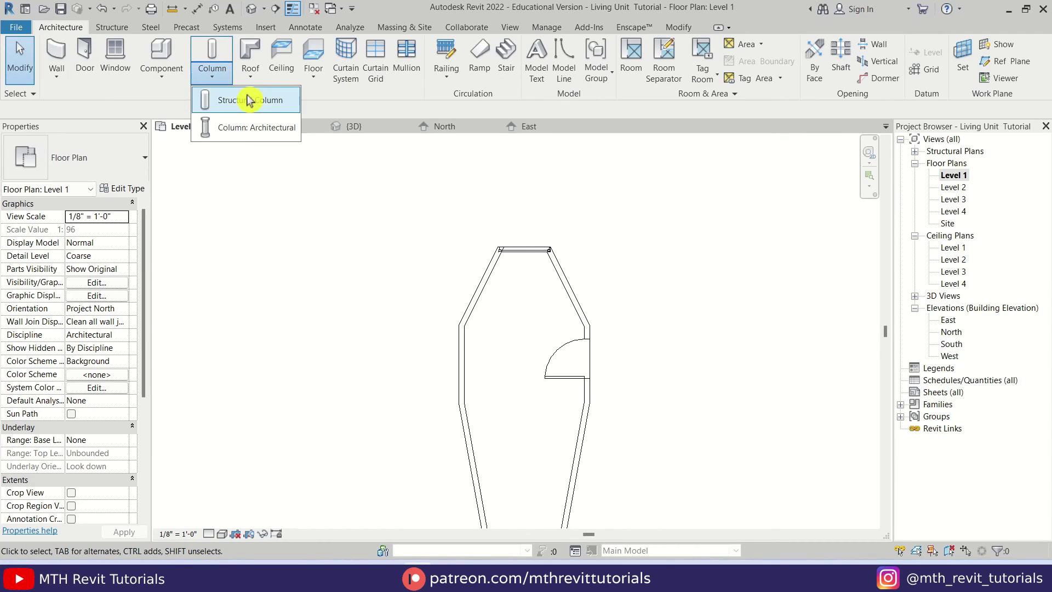
pyautogui.click(288, 136)
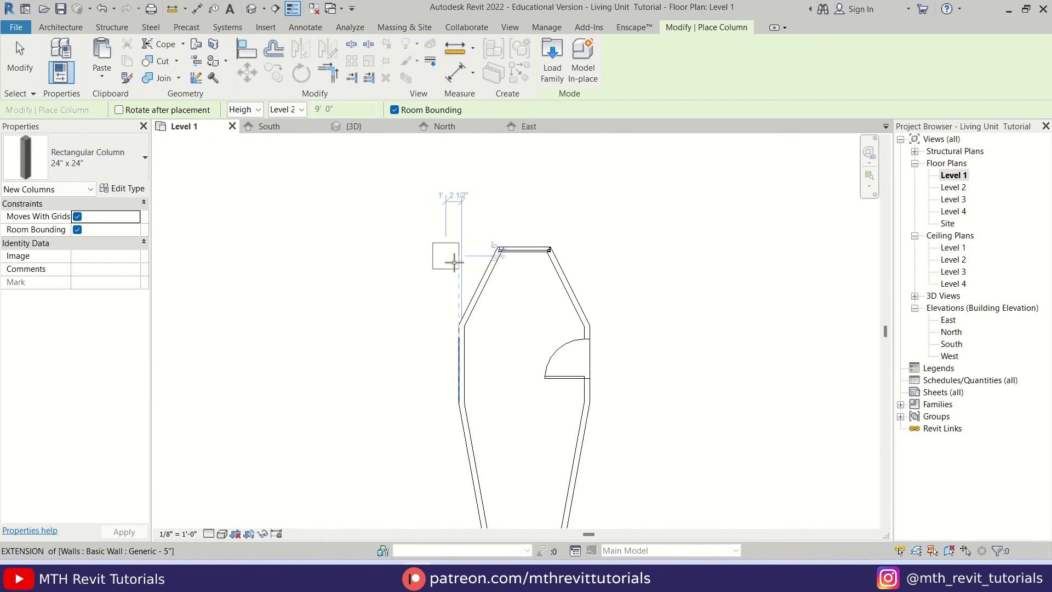
pyautogui.scroll(4, 558, 325)
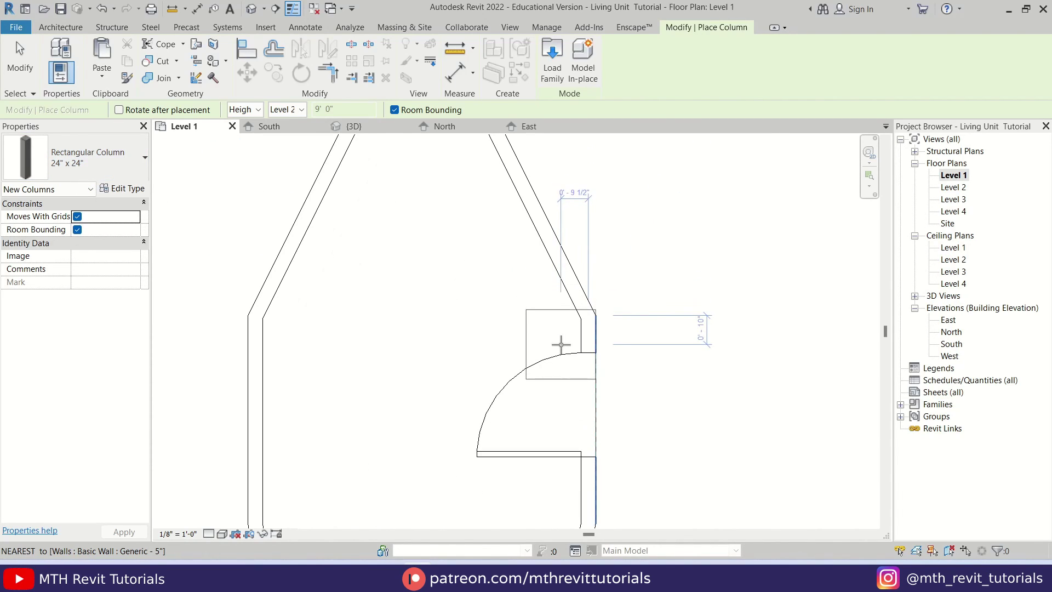
pyautogui.click(586, 316)
pyautogui.scroll(-1, 635, 315)
pyautogui.scroll(2, 625, 429)
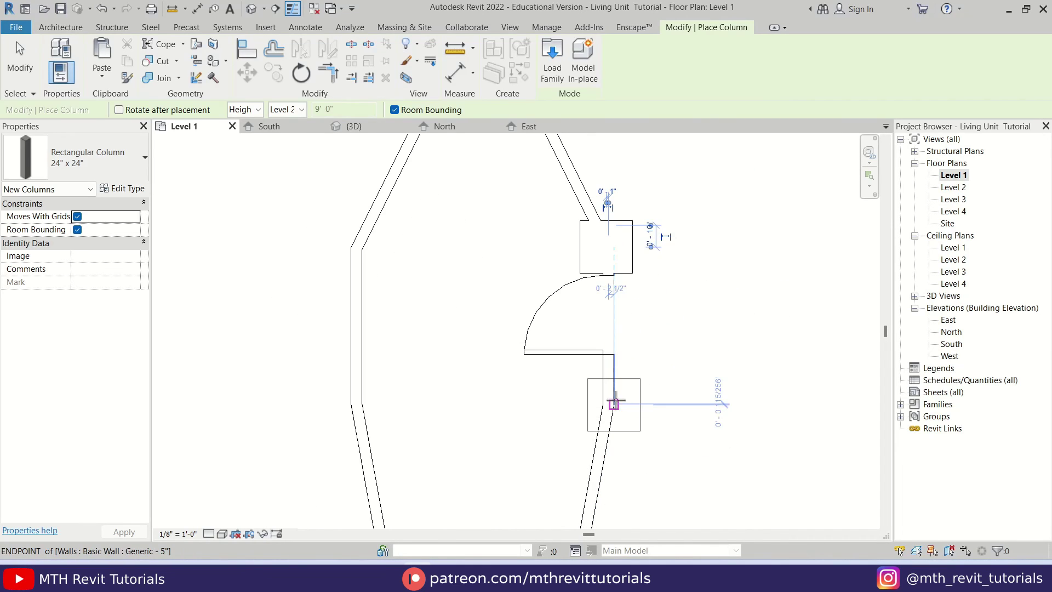
pyautogui.click(613, 405)
pyautogui.moveTo(612, 404); pyautogui.dragTo(636, 430, button='middle')
pyautogui.press('Escape')
pyautogui.press('Escape')
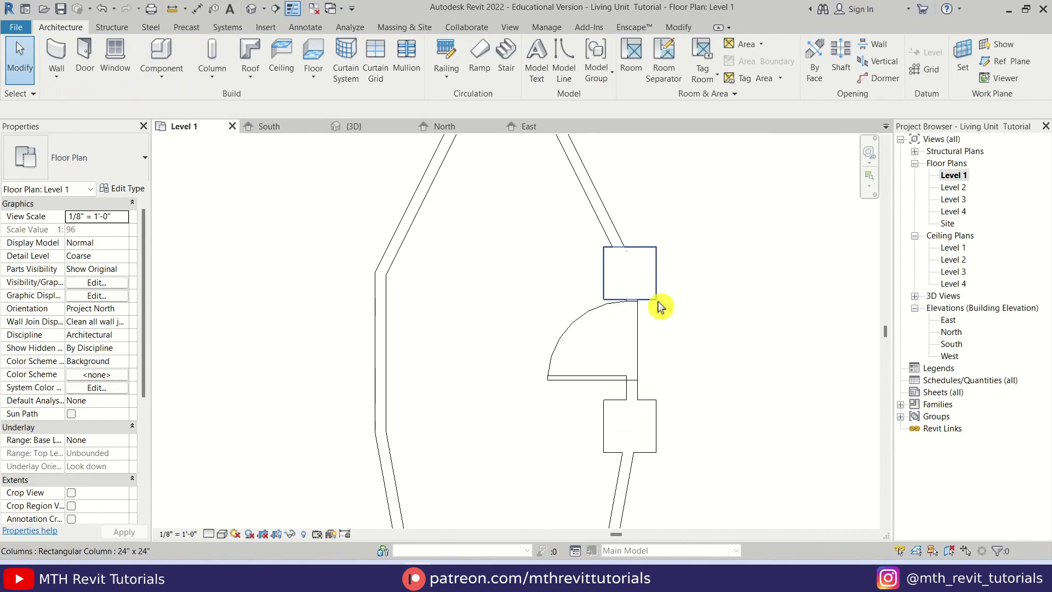
# Mirror both columns to the opposite wall about the unit's vertical centre axis, keeping the originals as a copy
pyautogui.click(655, 298)
pyautogui.keyDown('ctrl'); pyautogui.click(635, 424); pyautogui.keyUp('ctrl')
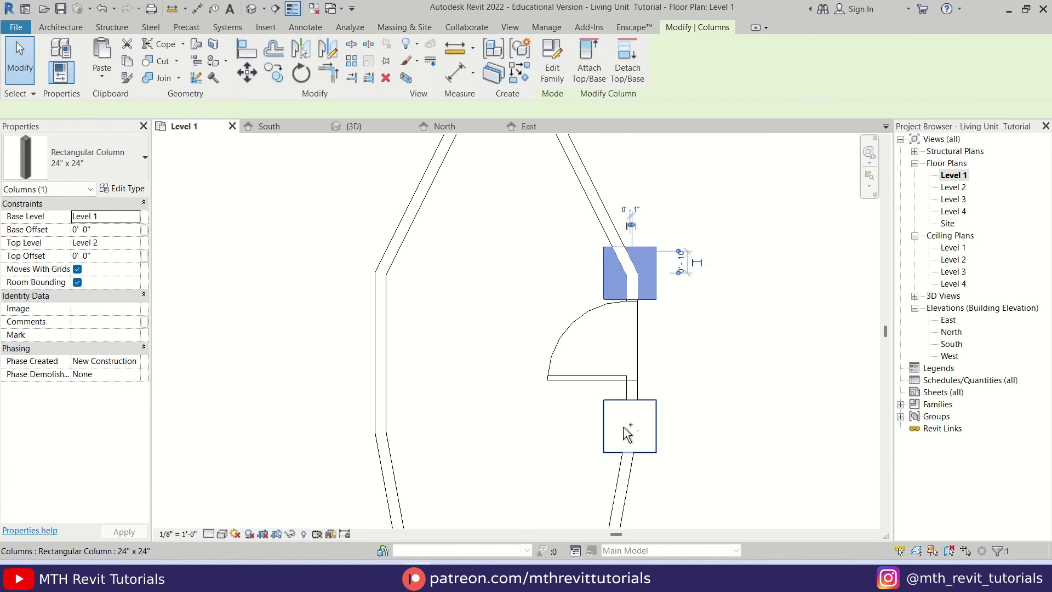
pyautogui.scroll(-1, 633, 422)
pyautogui.press('m')
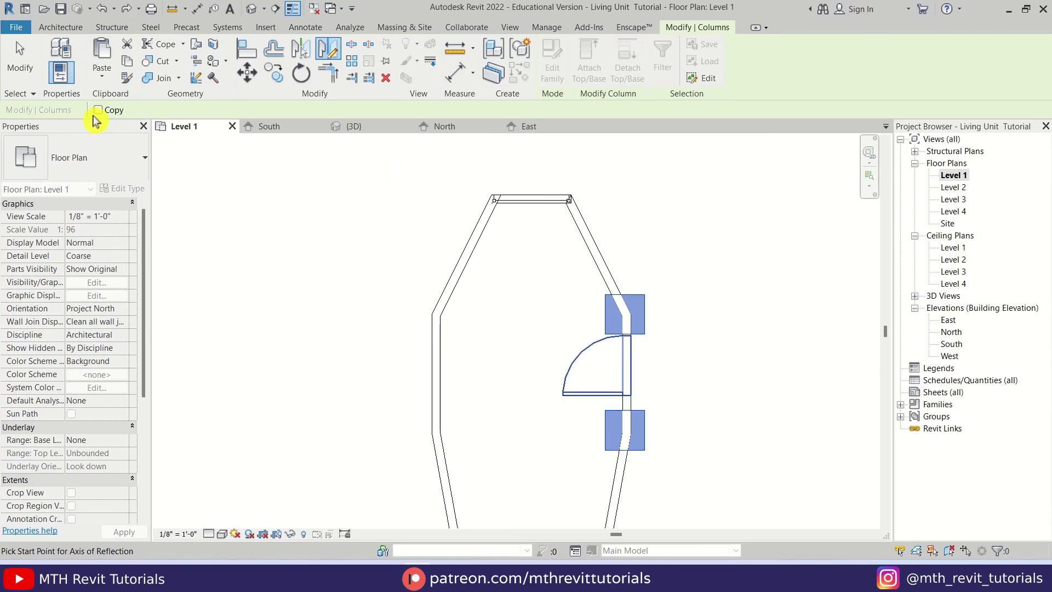
pyautogui.click(98, 109)
pyautogui.click(531, 196)
pyautogui.click(531, 183)
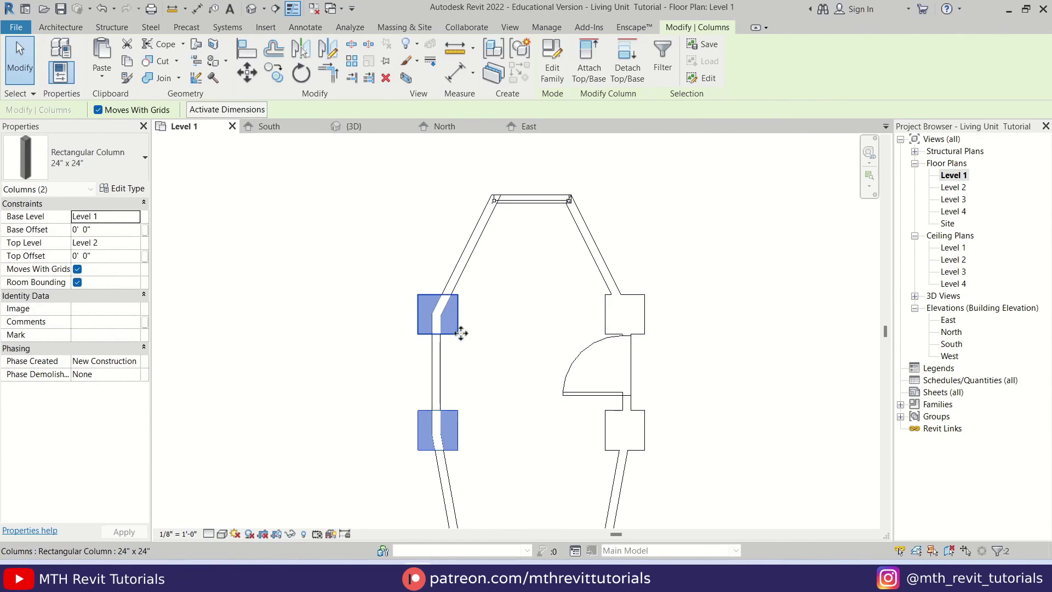
pyautogui.press('Escape')
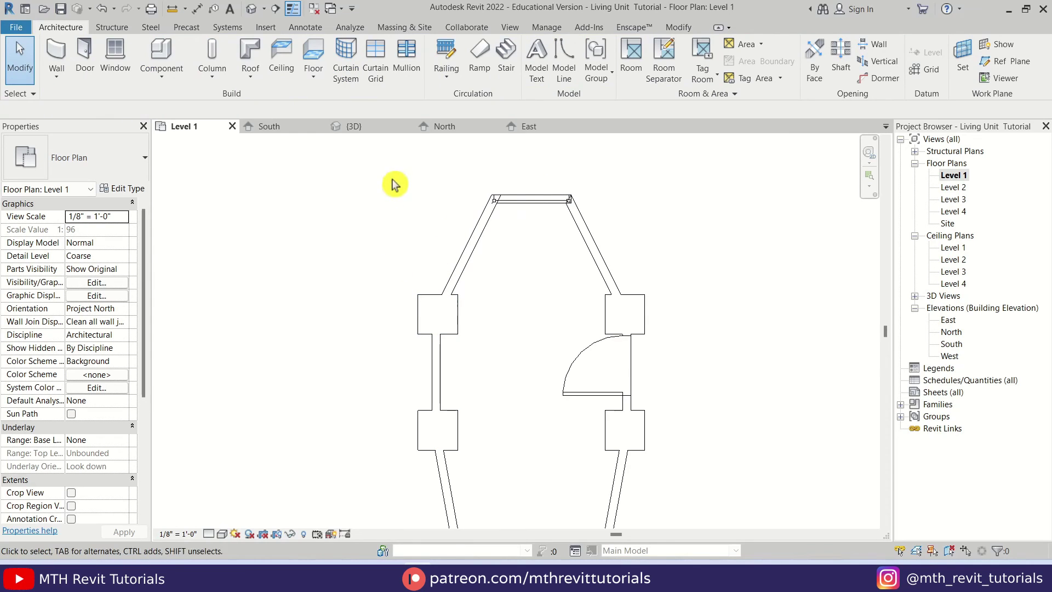
# In the 3D view, select all visible instances of the column and set their base offset to -1' 6" and top level to Level 1
pyautogui.click(371, 132)
pyautogui.click(511, 430)
pyautogui.press('Escape')
pyautogui.click(508, 433)
pyautogui.rightClick(508, 430)
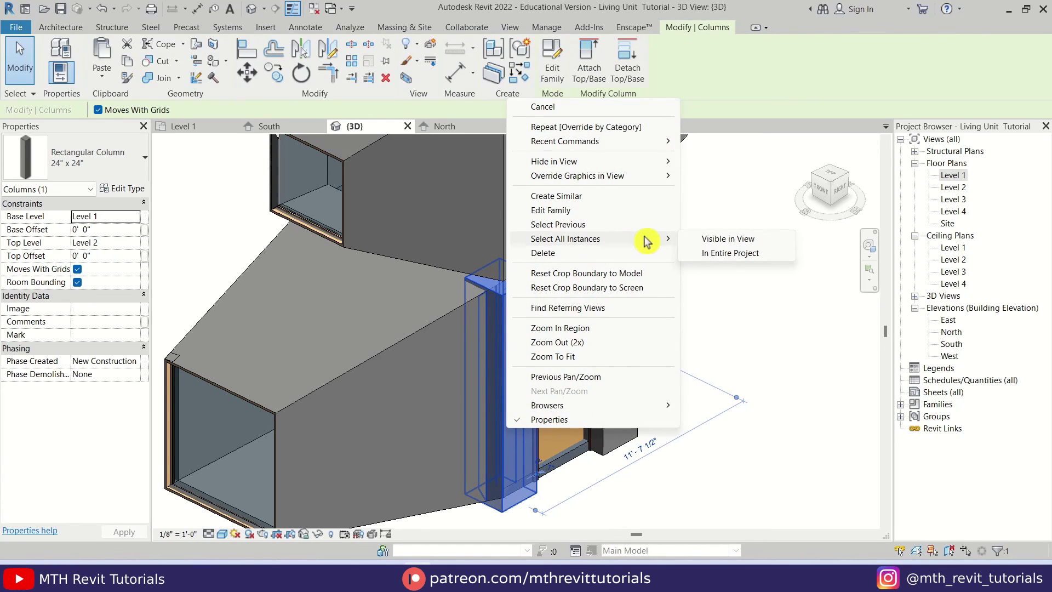
pyautogui.click(727, 239)
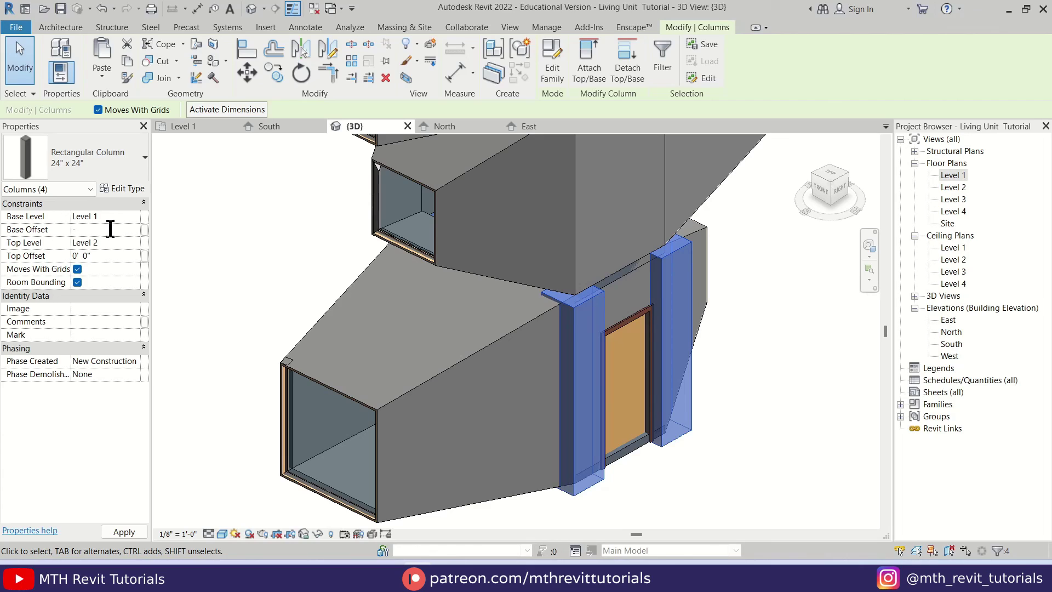
pyautogui.press('Return')
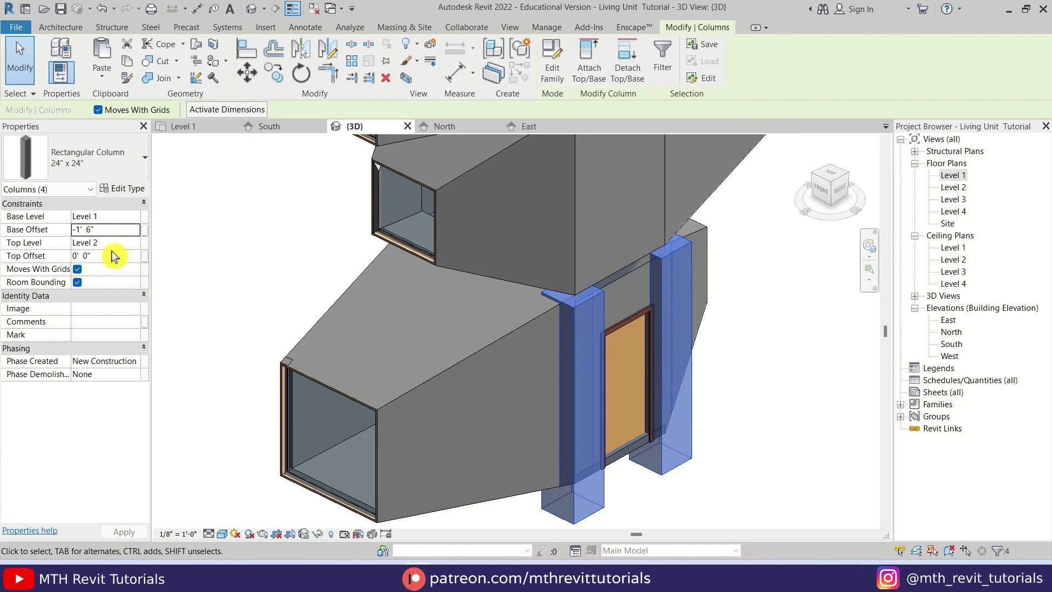
pyautogui.click(137, 244)
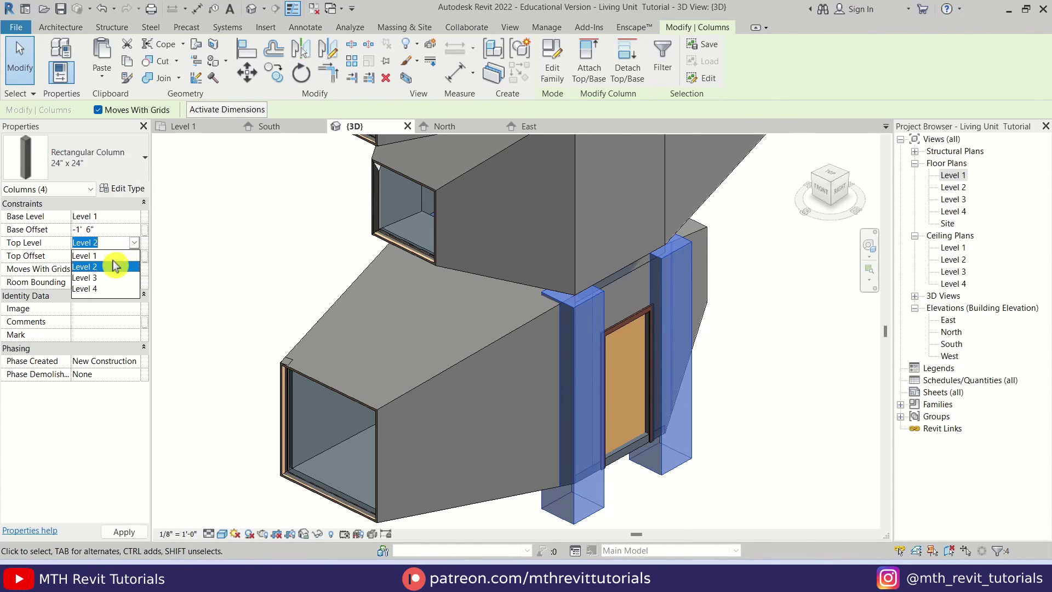
pyautogui.click(105, 257)
pyautogui.click(616, 481)
pyautogui.moveTo(615, 481); pyautogui.dragTo(629, 418, button='middle')
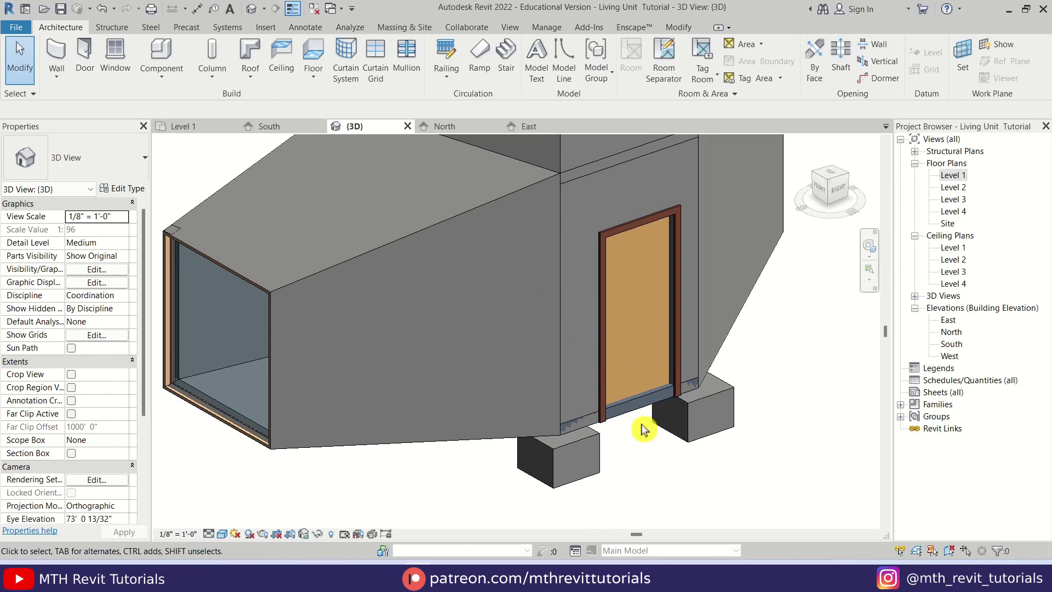
# In the Level 1 plan, create a stair with a -1' 6" base offset and draw a four-riser run leading to the door
pyautogui.click(210, 127)
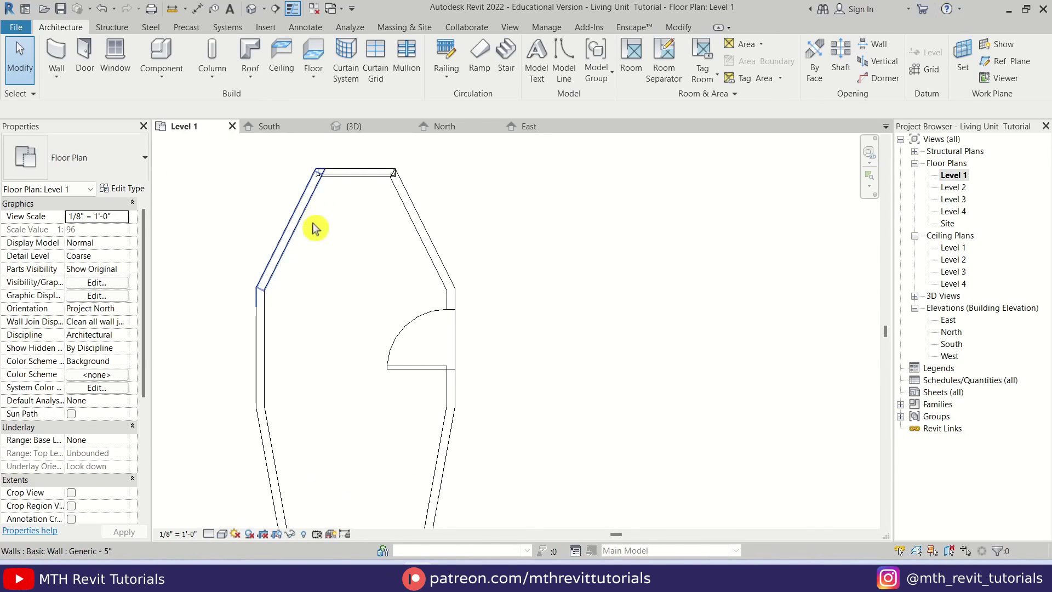
pyautogui.click(511, 59)
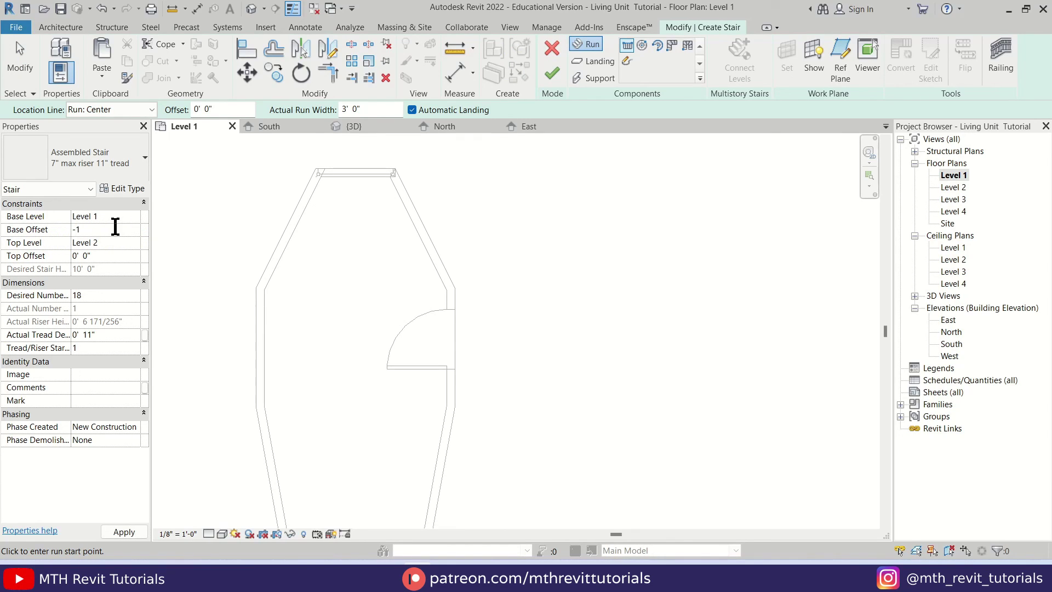
pyautogui.scroll(3, 281, 356)
pyautogui.click(702, 321)
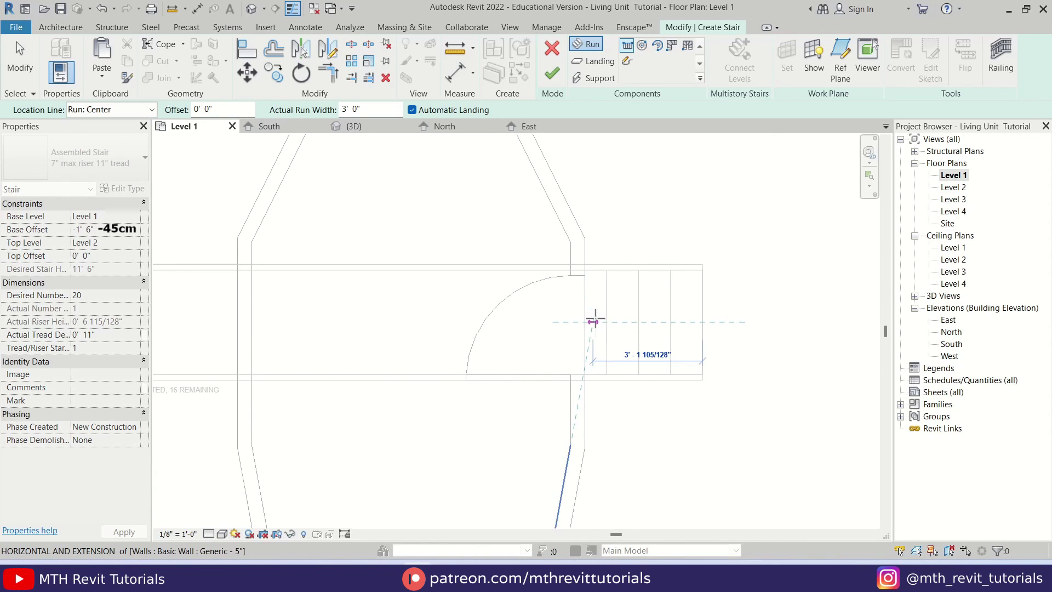
pyautogui.click(594, 321)
pyautogui.press('Escape')
# Move the stair run and its supports against the outer face of the door wall, and finish the stair
pyautogui.click(611, 300)
pyautogui.click(798, 465)
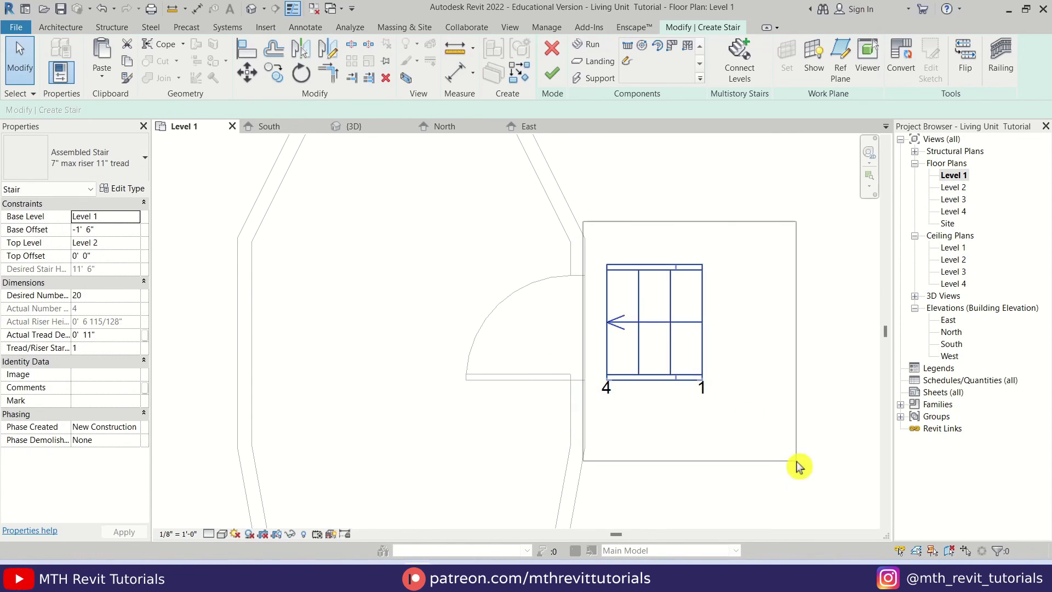
pyautogui.moveTo(798, 465); pyautogui.dragTo(582, 220)
pyautogui.click(247, 71)
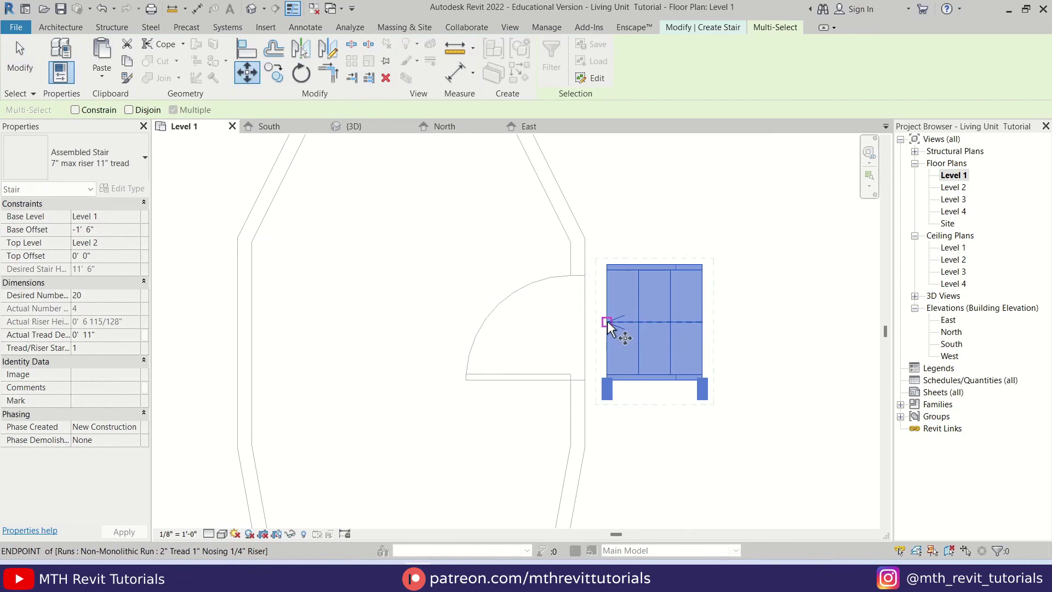
pyautogui.scroll(5, 564, 298)
pyautogui.click(571, 319)
pyautogui.press('Escape')
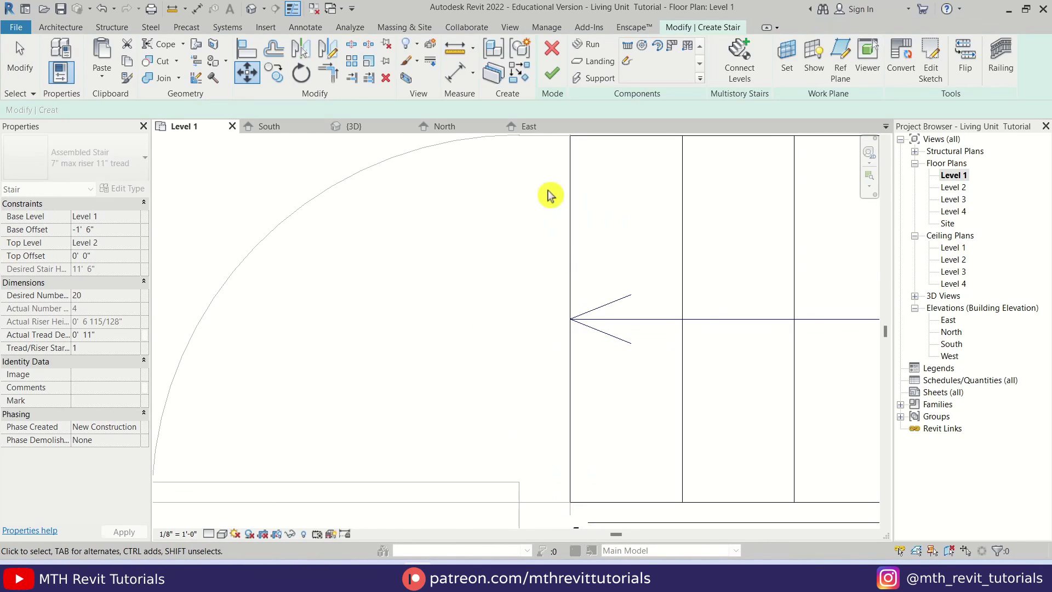
pyautogui.click(354, 126)
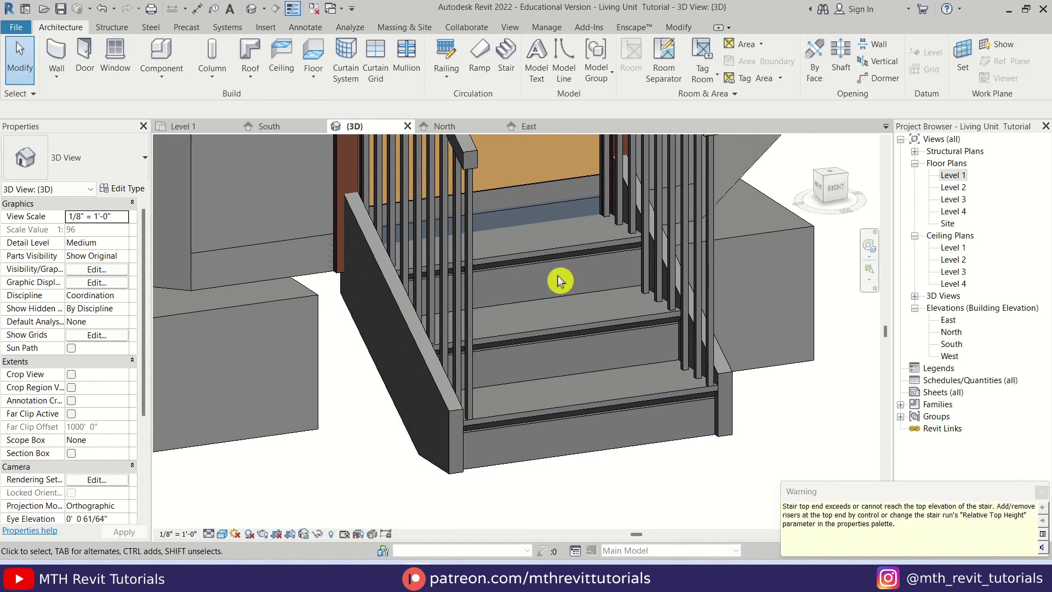
# Set the 3D view's detail level to Fine and turn on ambient shadows in its Graphic Display Options
pyautogui.scroll(-3, 557, 278)
pyautogui.scroll(-6, 504, 416)
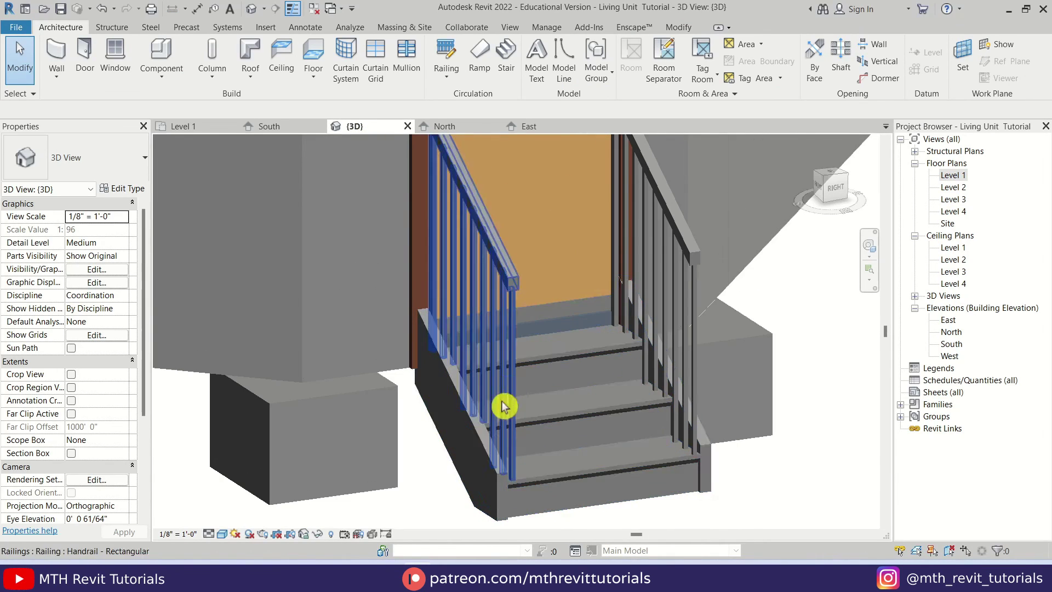
pyautogui.keyDown('shift'); pyautogui.moveTo(585, 427); pyautogui.dragTo(756, 434, button='middle'); pyautogui.keyUp('shift')
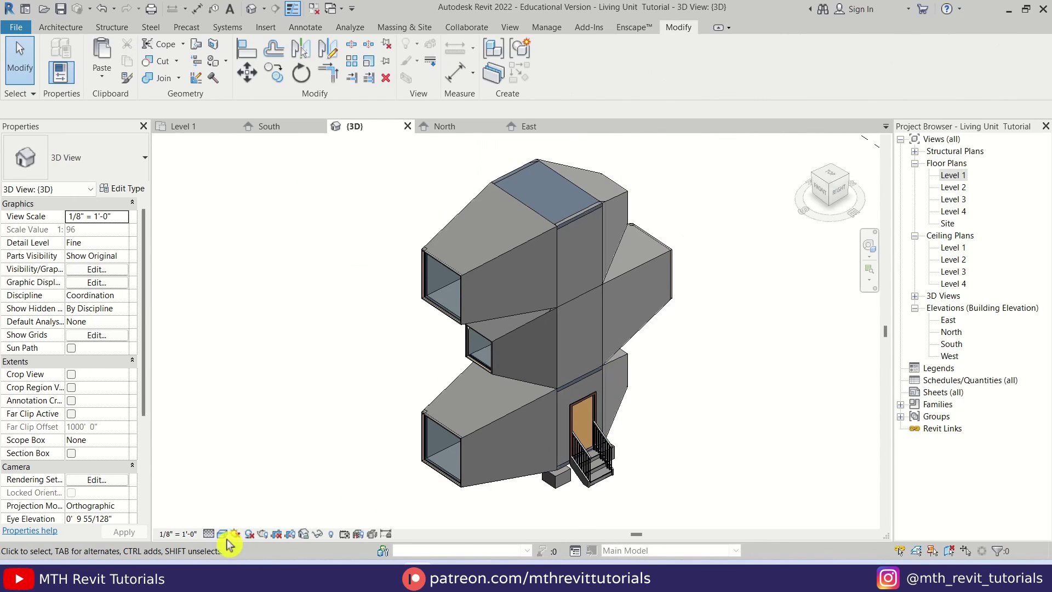
pyautogui.click(222, 533)
pyautogui.click(274, 441)
pyautogui.click(658, 160)
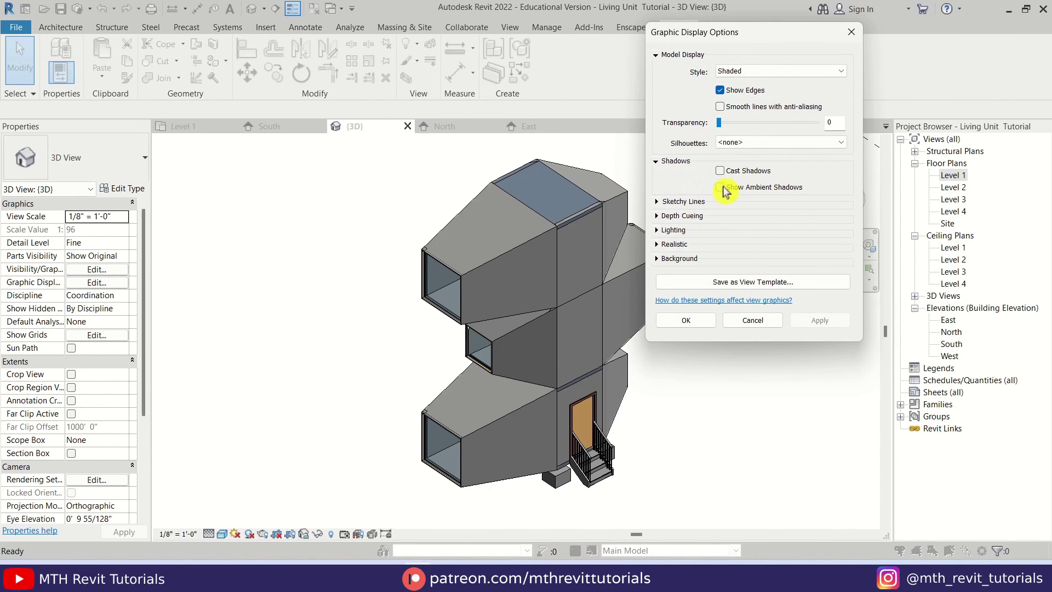
pyautogui.click(665, 230)
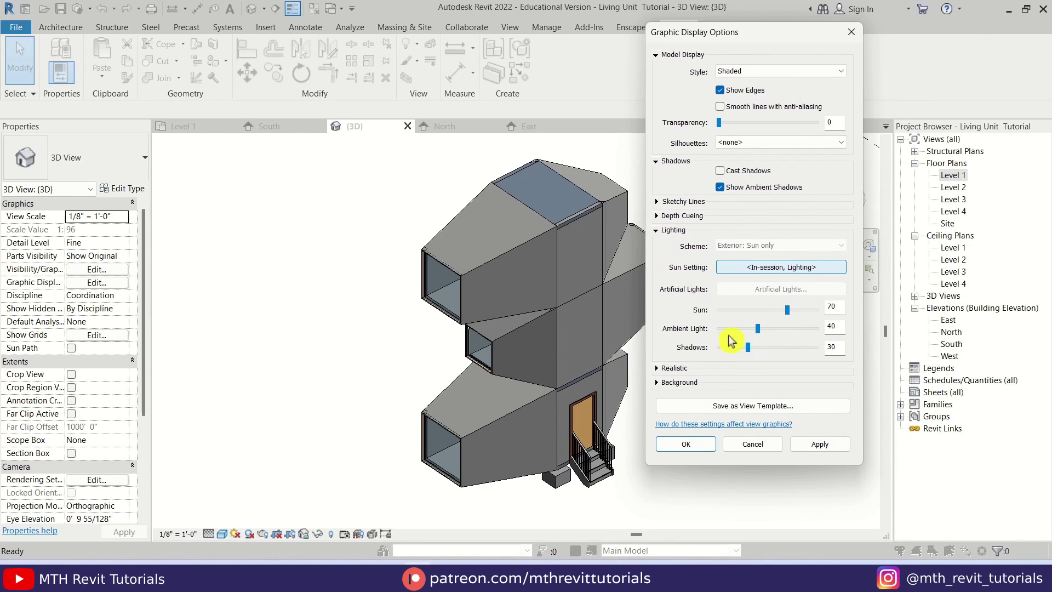
pyautogui.click(820, 443)
pyautogui.click(686, 444)
pyautogui.scroll(-3, 684, 493)
pyautogui.scroll(2, 659, 442)
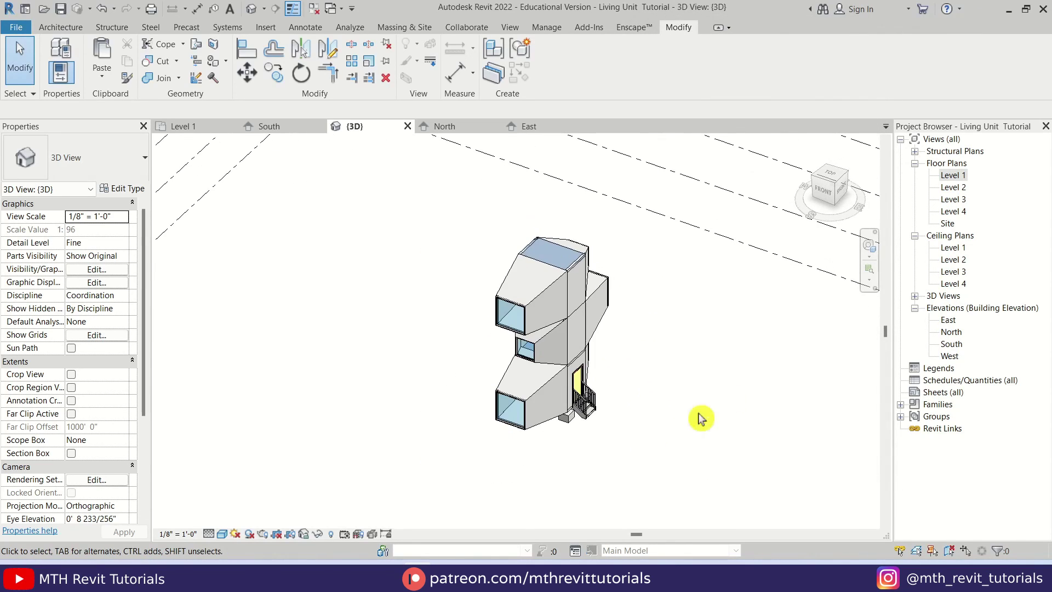
# In the Site plan, start a toposurface and place a ring of points around the building at 0' 0" elevation
pyautogui.doubleClick(948, 223)
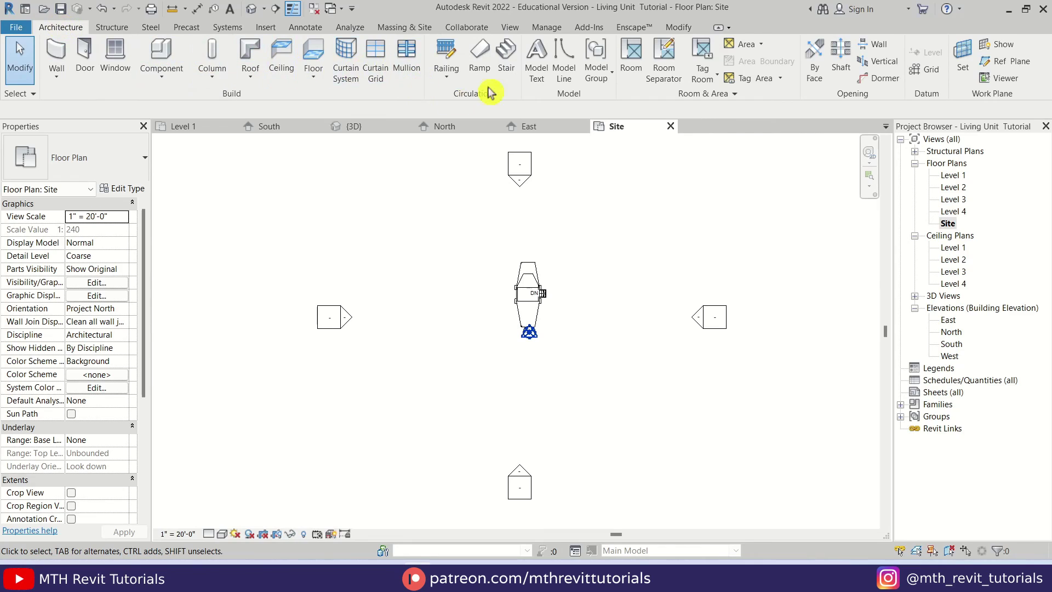
pyautogui.click(404, 27)
pyautogui.click(348, 55)
pyautogui.click(430, 230)
pyautogui.click(506, 216)
pyautogui.click(571, 209)
pyautogui.click(621, 227)
pyautogui.click(645, 281)
pyautogui.click(608, 348)
pyautogui.click(475, 376)
pyautogui.click(424, 343)
pyautogui.click(431, 277)
# Add toposurface points at 6' 0" elevation around the building, inside the outer ring
pyautogui.scroll(2, 446, 258)
pyautogui.click(152, 109)
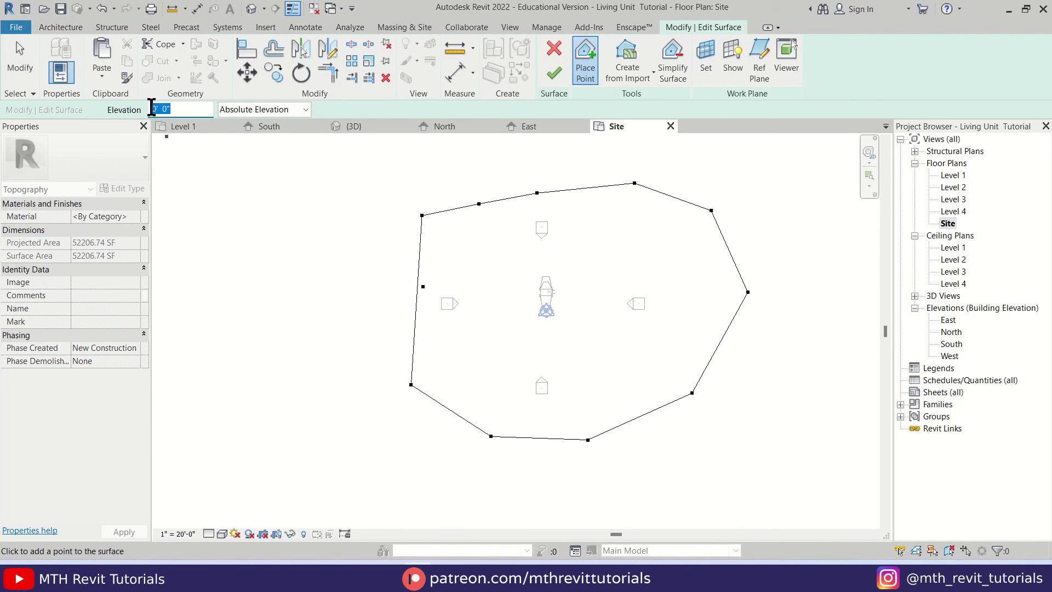
pyautogui.write('6')
pyautogui.press('Return')
pyautogui.click(455, 282)
pyautogui.click(533, 257)
pyautogui.click(590, 250)
pyautogui.click(636, 291)
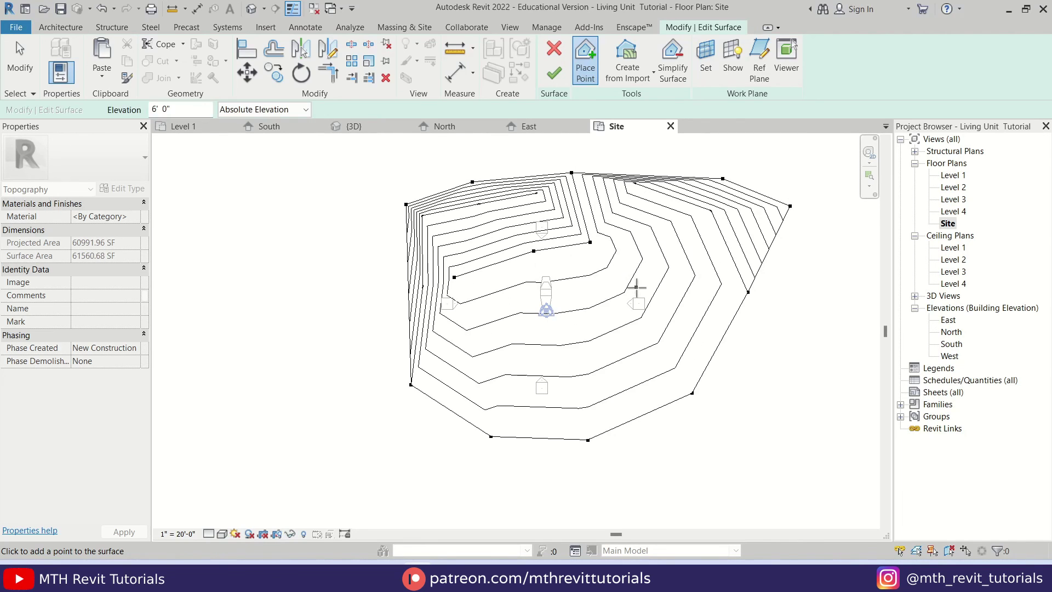
pyautogui.click(623, 342)
# Add toposurface points at -1.5 ft elevation close to the building and finish the surface
pyautogui.scroll(2, 526, 385)
pyautogui.click(159, 108)
pyautogui.write('-1.5')
pyautogui.scroll(3, 571, 262)
pyautogui.click(539, 248)
pyautogui.click(554, 73)
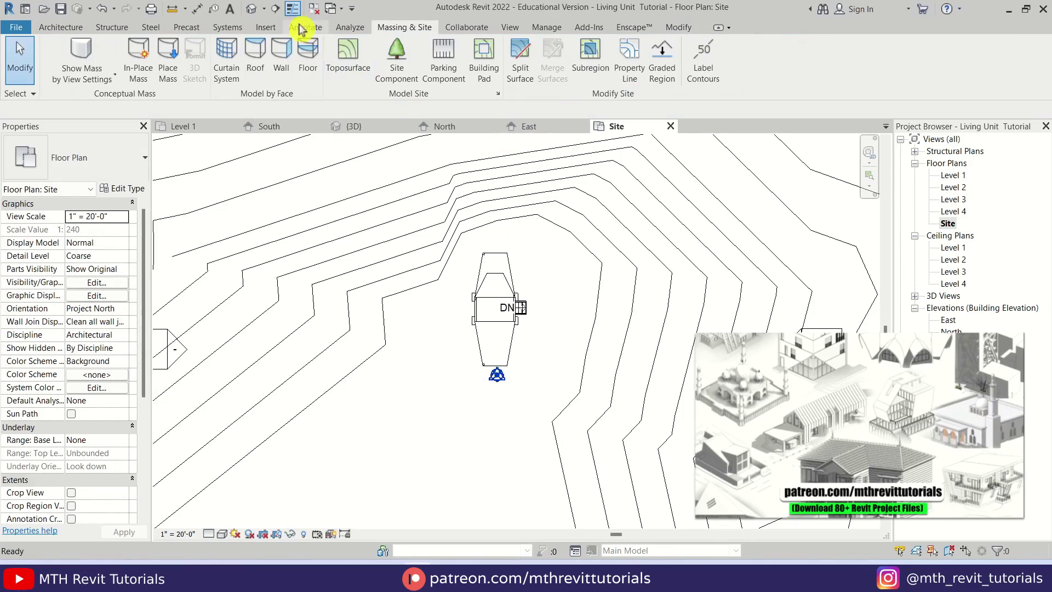
# In the 3D view, select the whole stacked building and isolate it with a selection box
pyautogui.click(354, 126)
pyautogui.keyDown('shift'); pyautogui.moveTo(542, 341); pyautogui.dragTo(605, 369, button='middle'); pyautogui.keyUp('shift')
pyautogui.scroll(4, 613, 395)
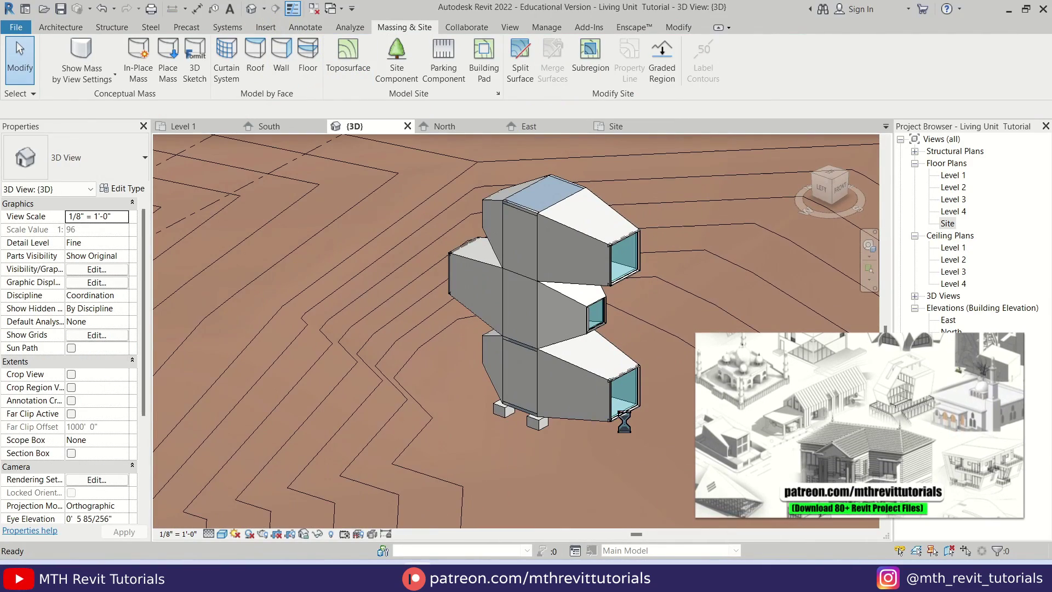
pyautogui.moveTo(399, 146); pyautogui.dragTo(712, 416)
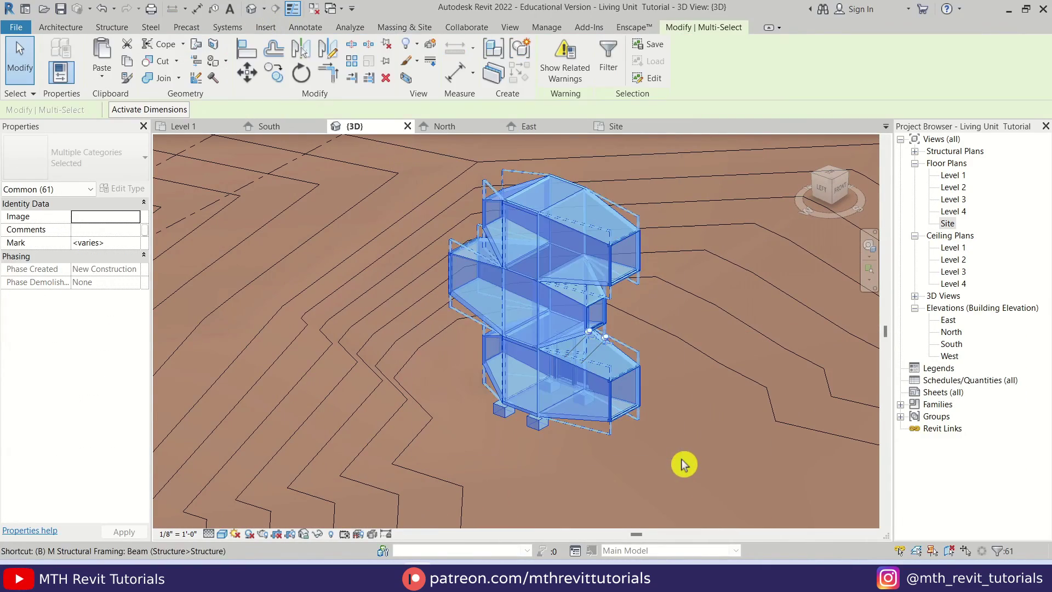
pyautogui.press('b')
pyautogui.press('x')
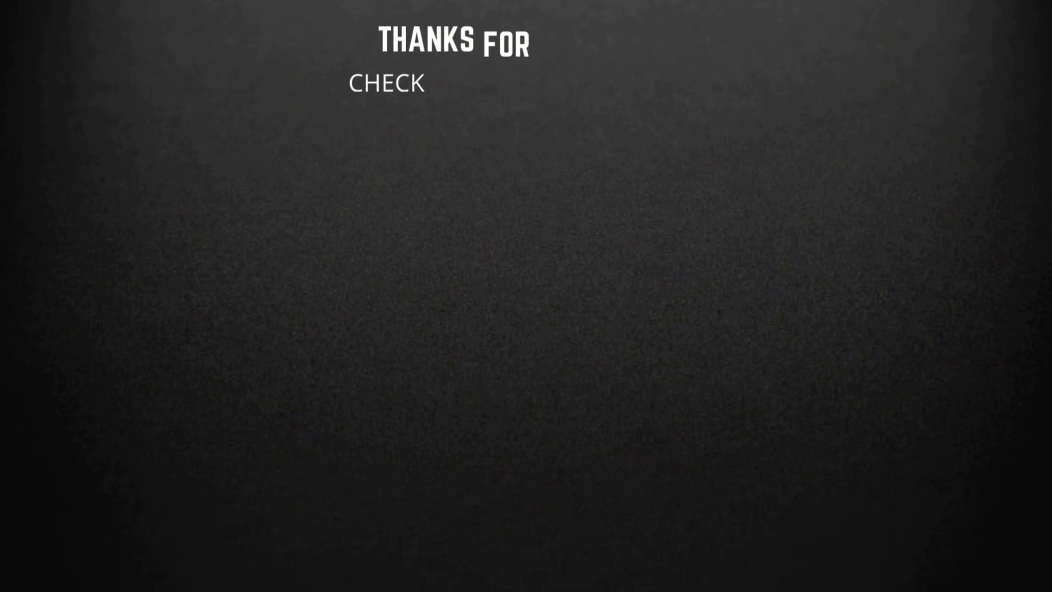